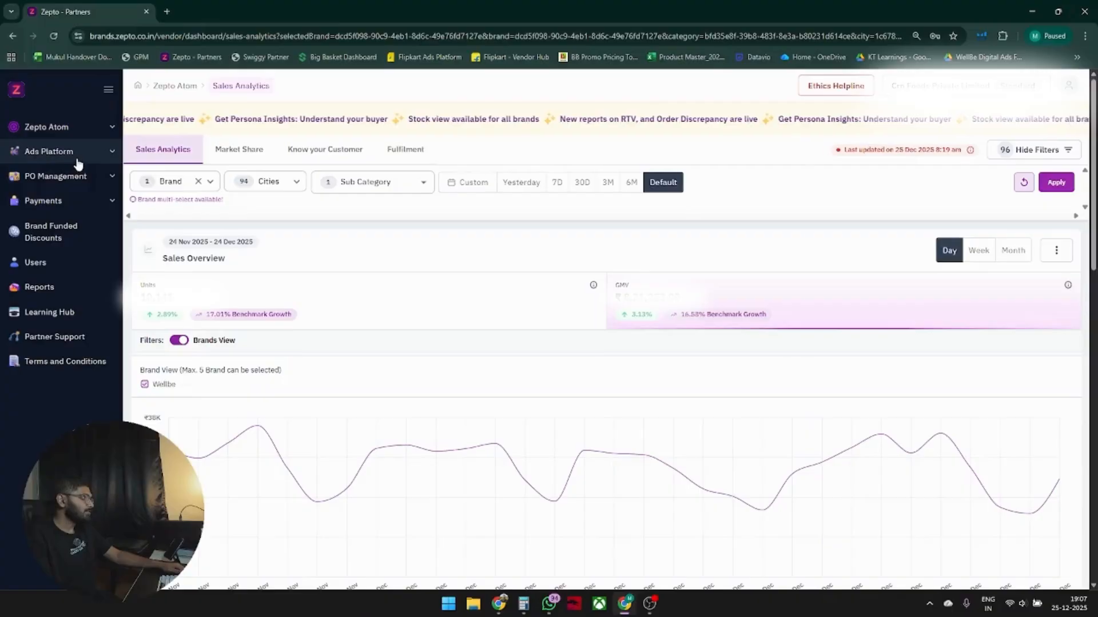
Start creating a new Sponsored Products campaign from Campaign Management in the Ads Platform.
click(73, 154)
click(84, 181)
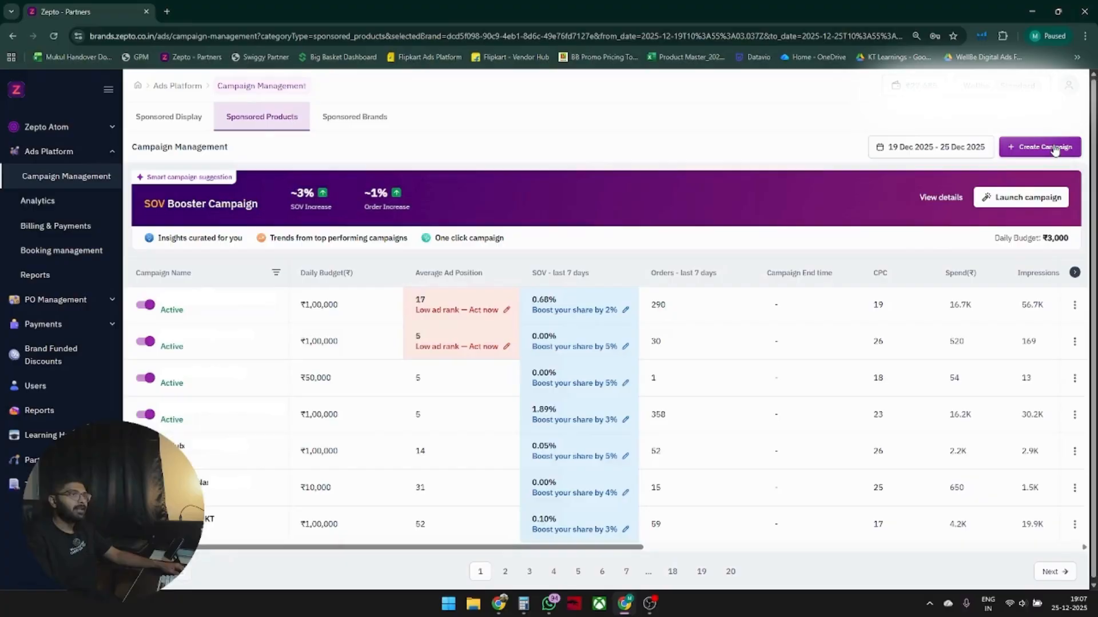
click(1042, 150)
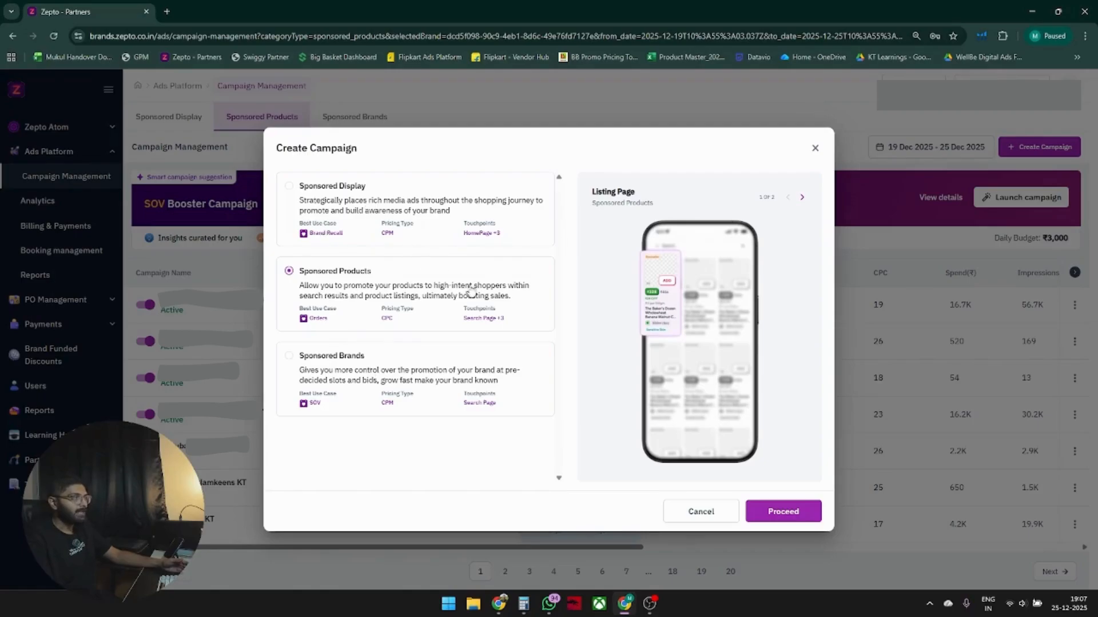
click(798, 513)
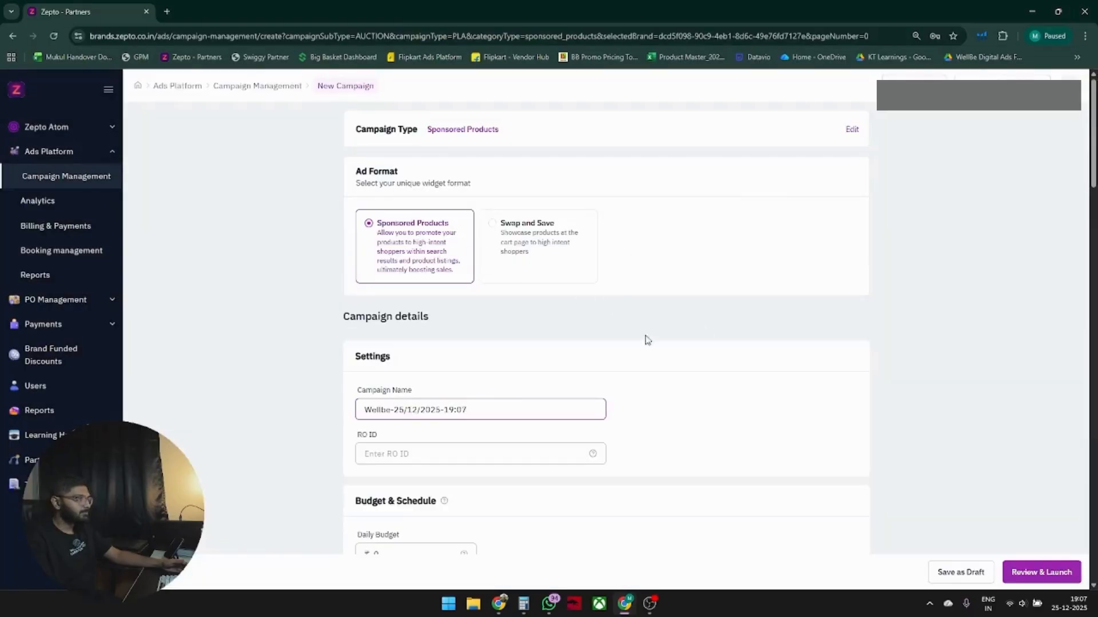
Name the campaign "Test ads".
scroll(457, 302, down, 2)
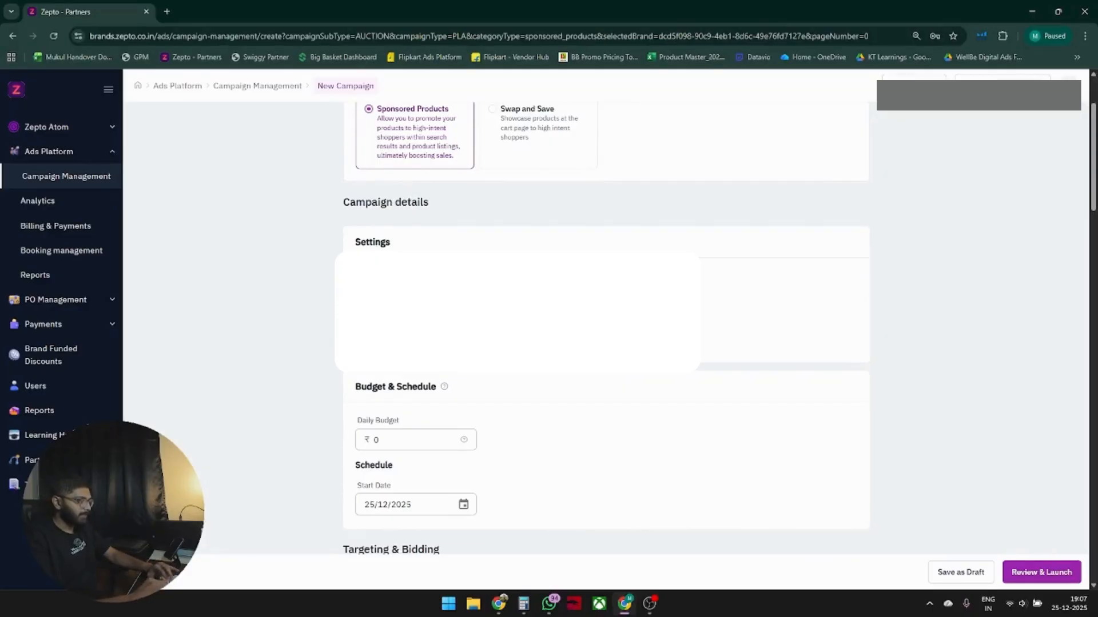
text(Test ad)
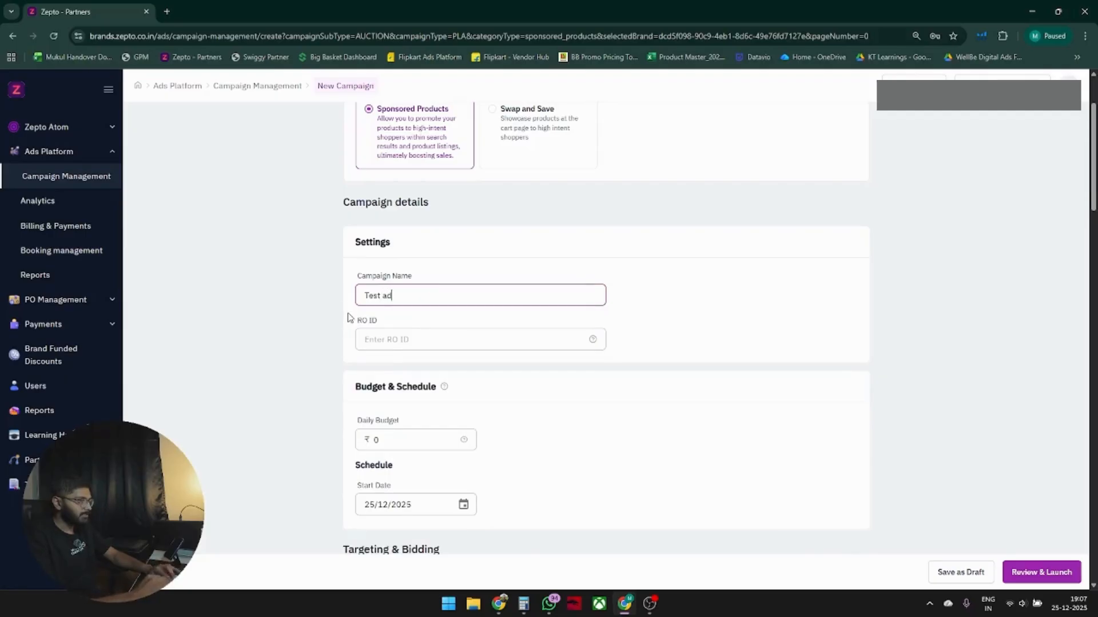
text(s)
Set the daily budget to ₹400.
scroll(460, 349, down, 1)
click(361, 279)
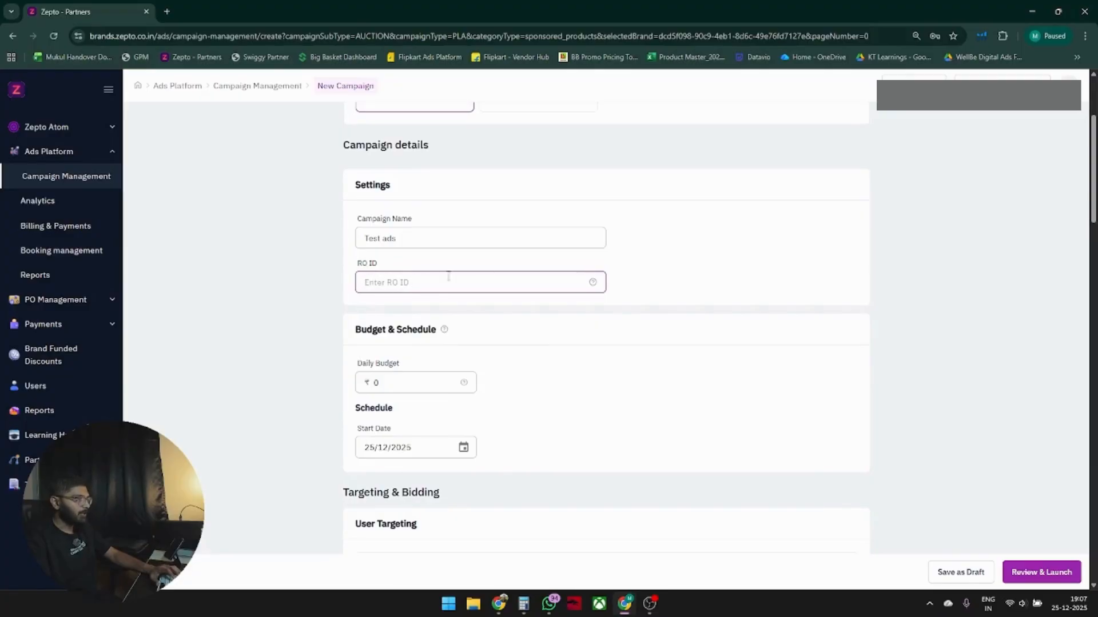
key(Tab)
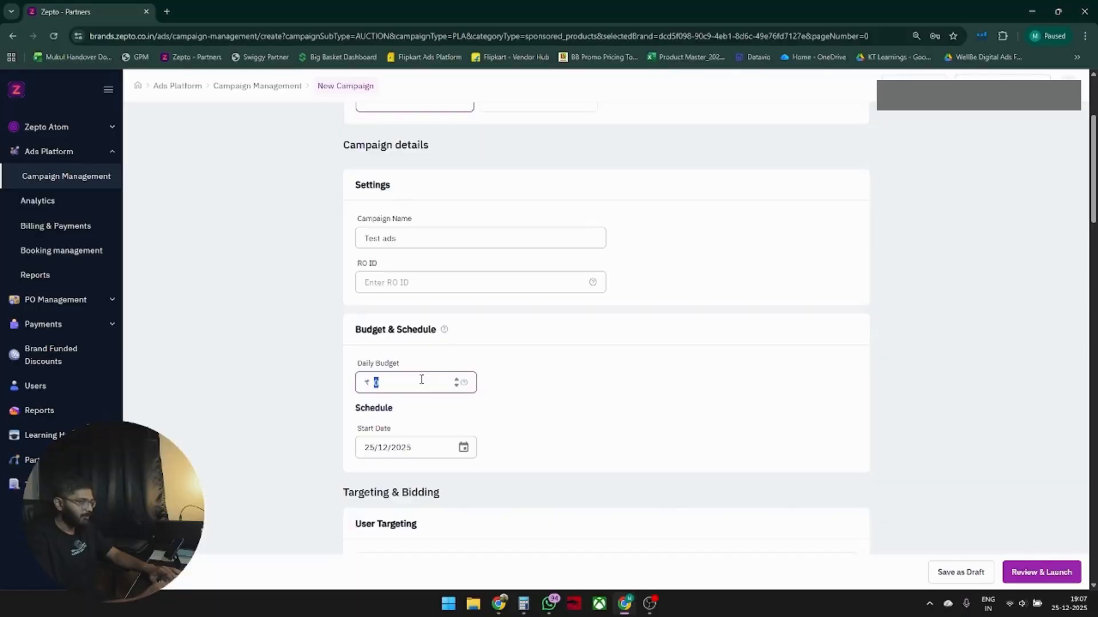
text(400)
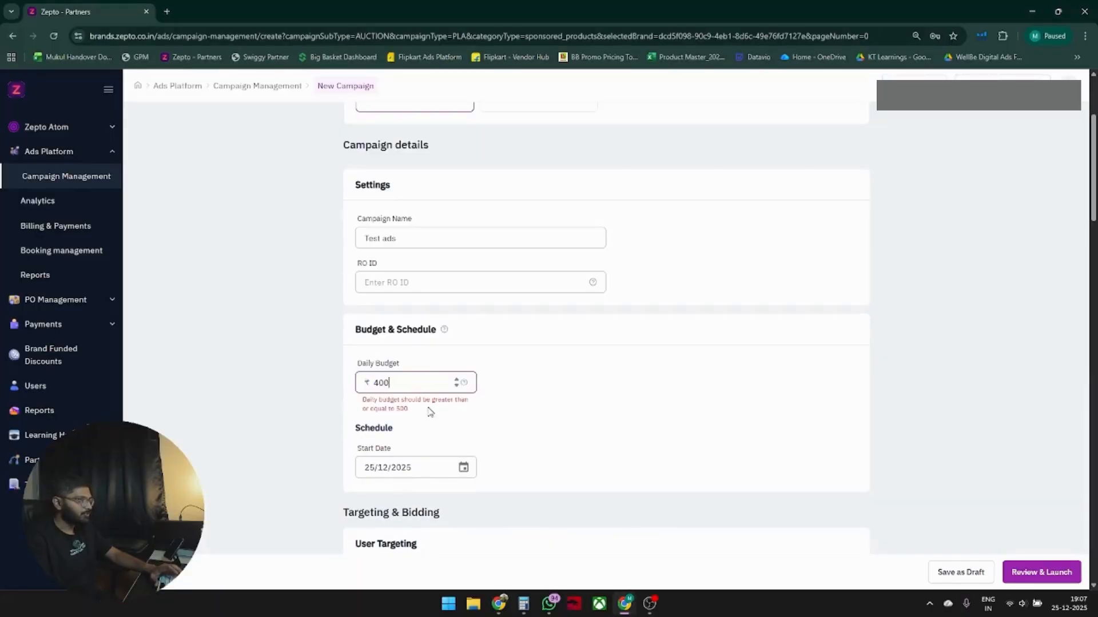
Set the daily budget to ₹1000.
drag(430, 411, 351, 391)
click(395, 382)
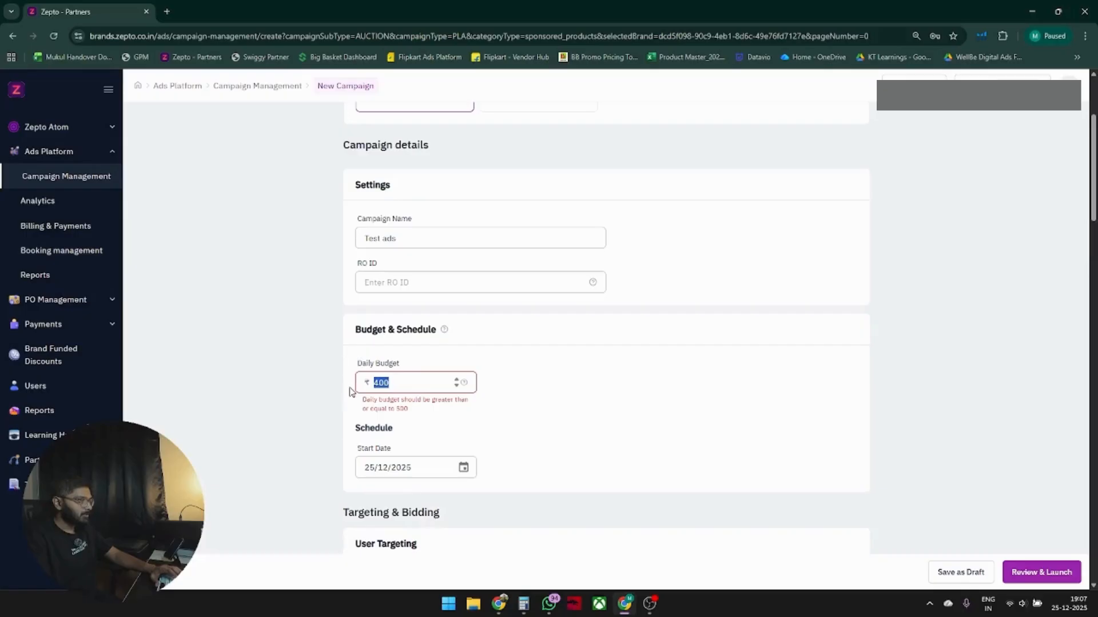
text(1000)
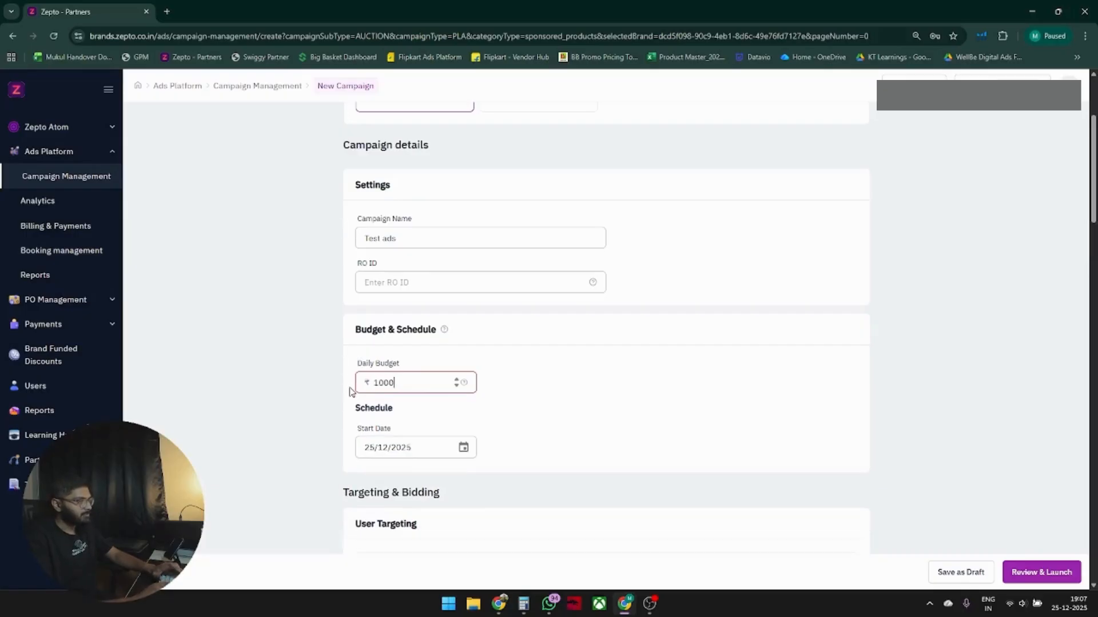
click(641, 395)
Set the campaign start date to 26/12/2025.
scroll(541, 359, down, 2)
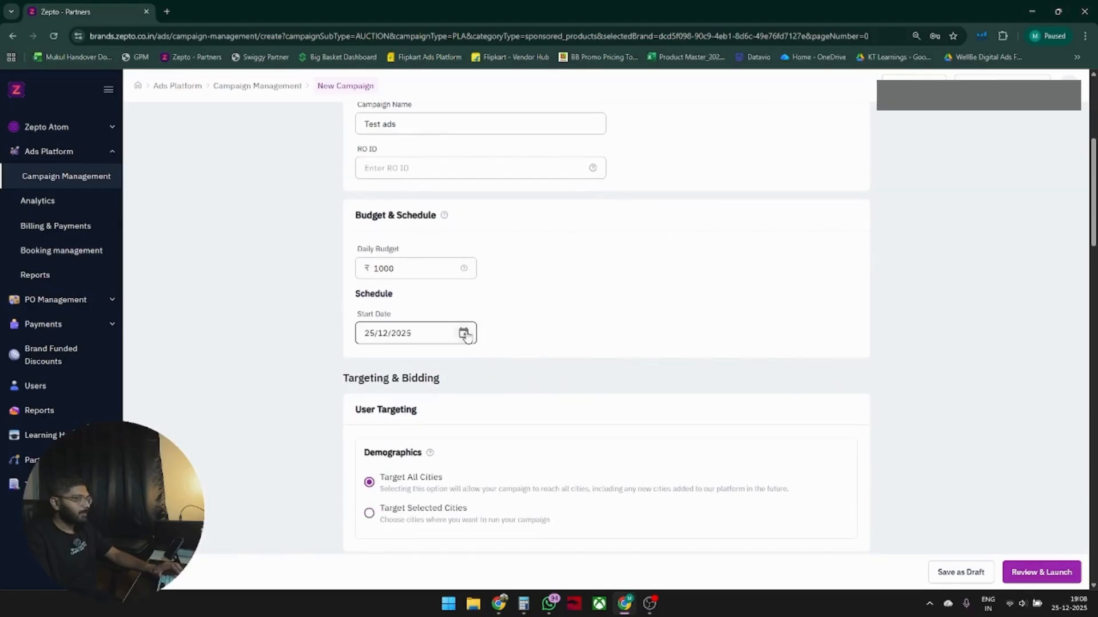
click(464, 333)
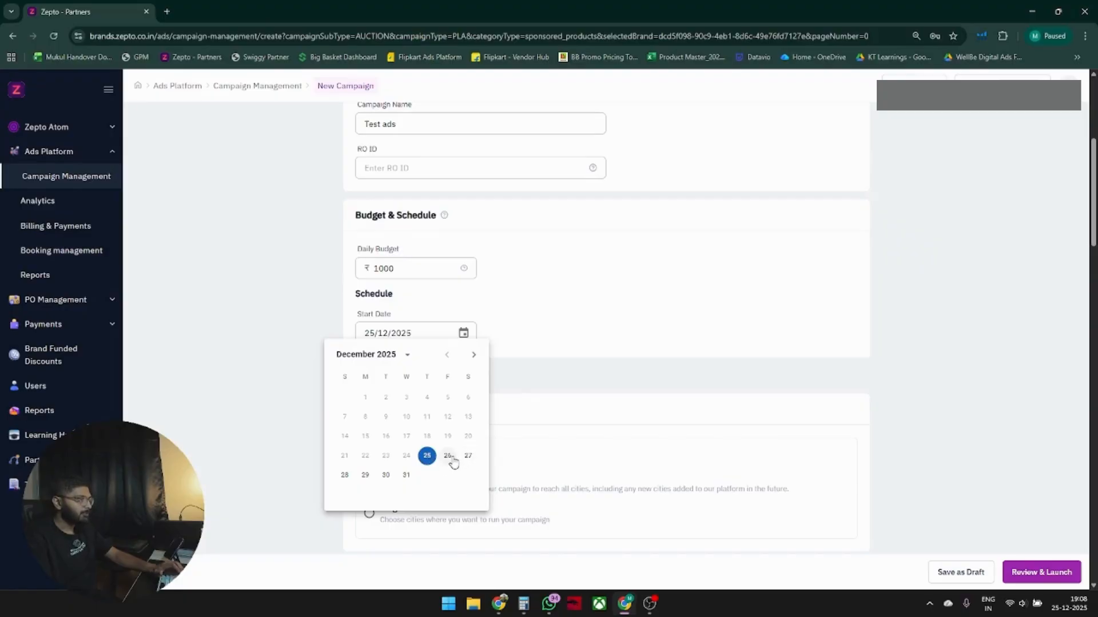
click(452, 459)
scroll(464, 372, down, 2)
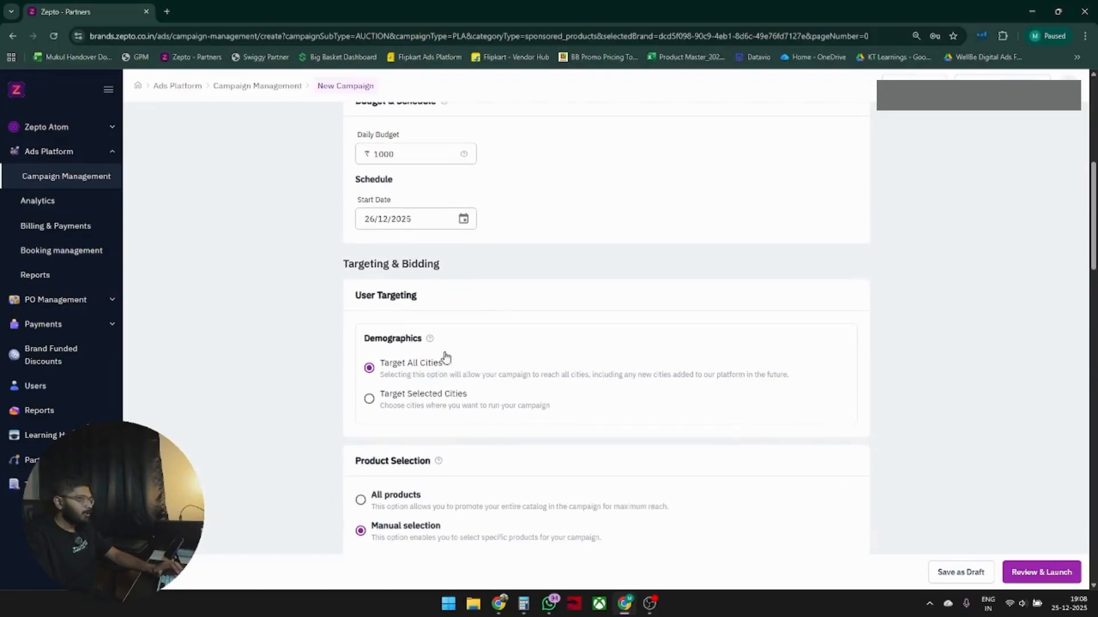
drag(361, 273, 505, 277)
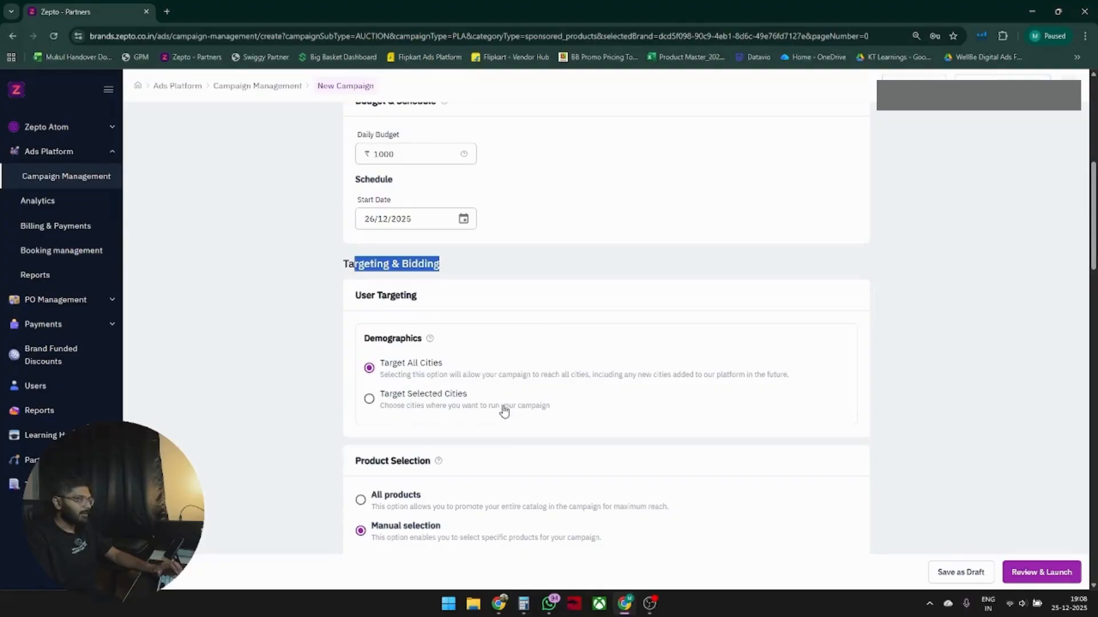
click(517, 335)
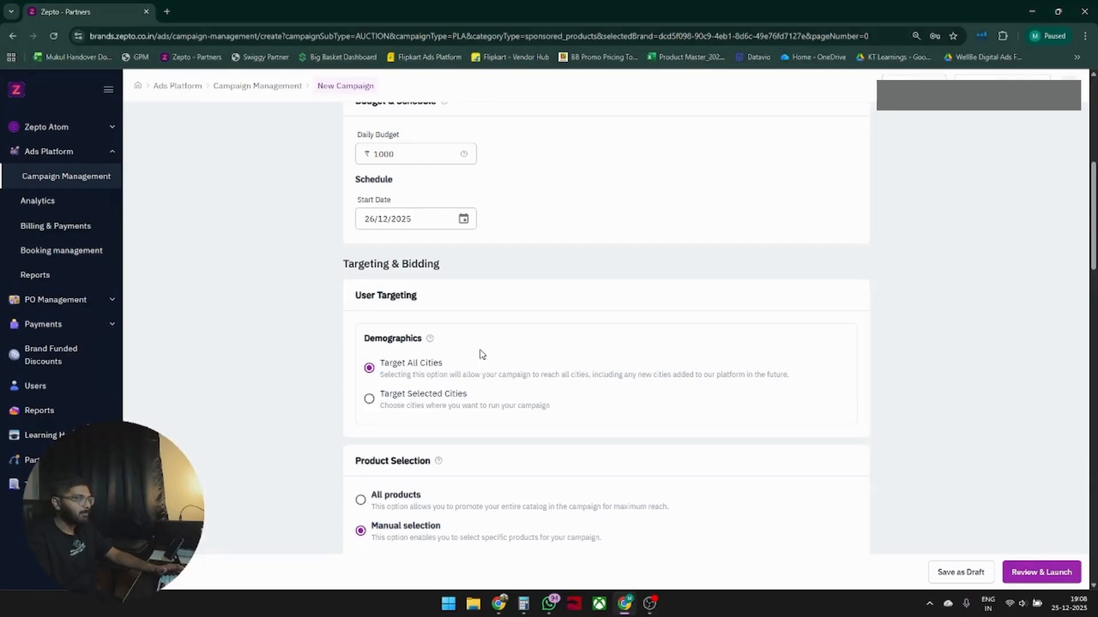
Try targeting only Bengaluru under selected cities, then switch back to targeting all cities.
click(449, 399)
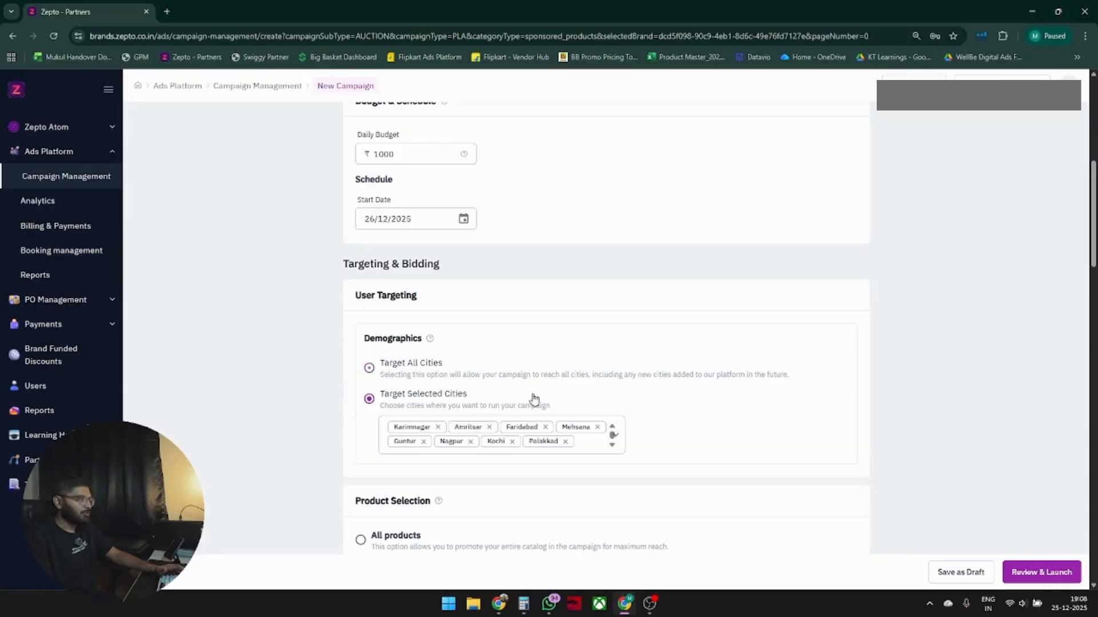
click(613, 439)
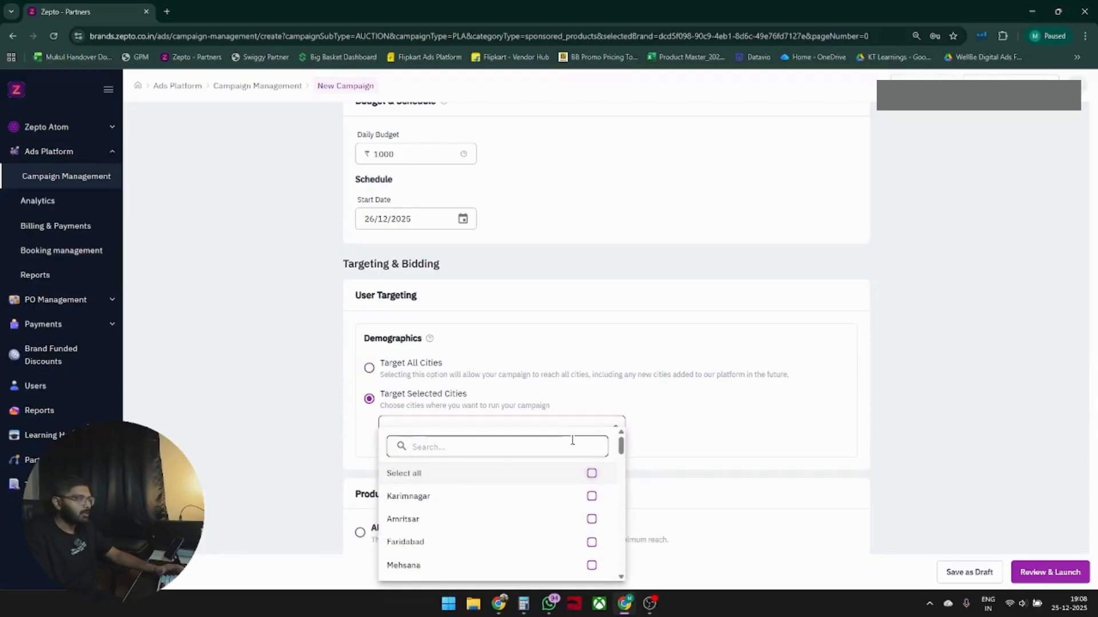
text(ben)
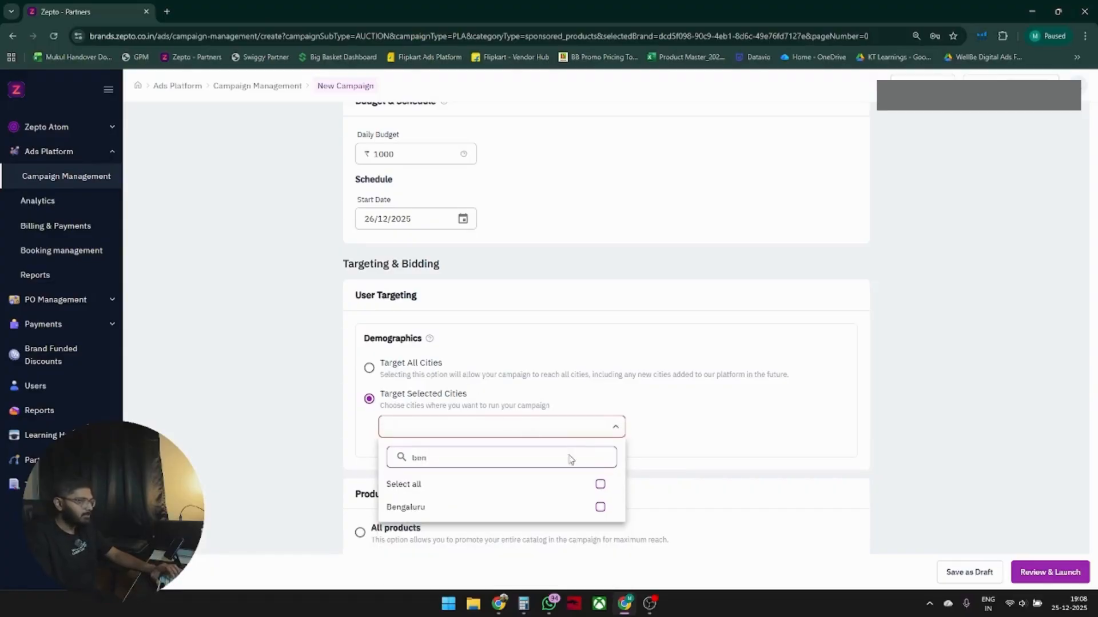
click(600, 507)
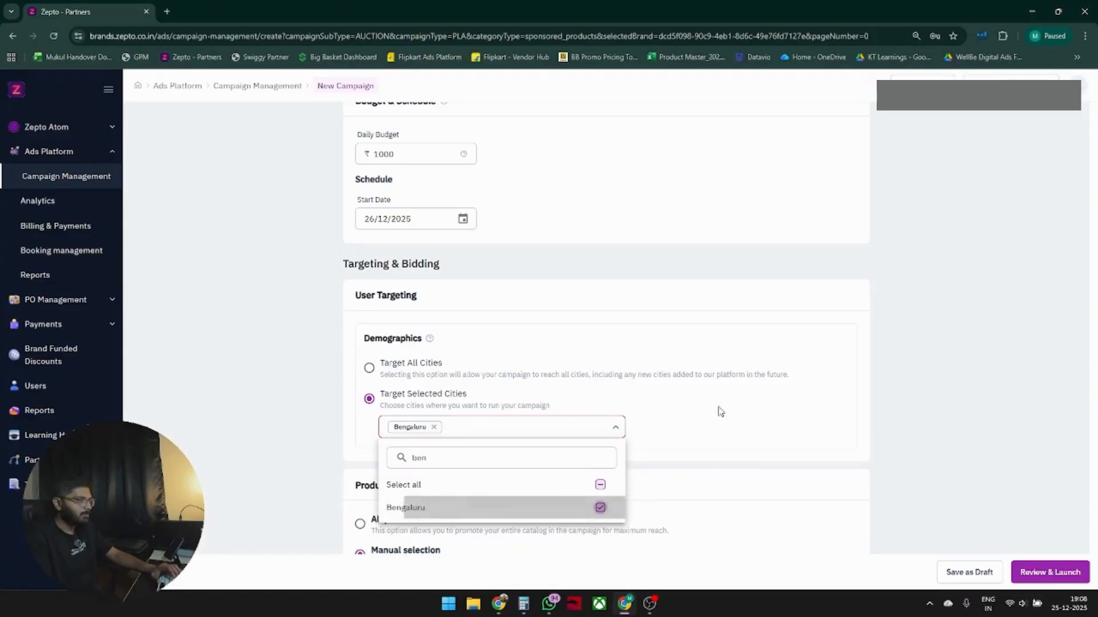
click(689, 419)
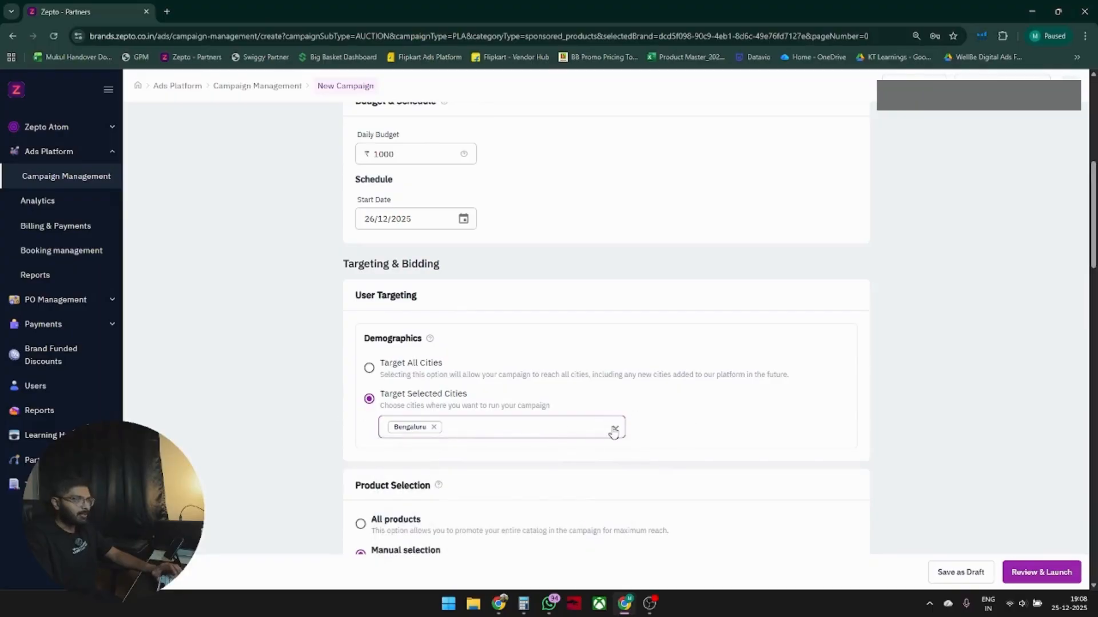
click(377, 371)
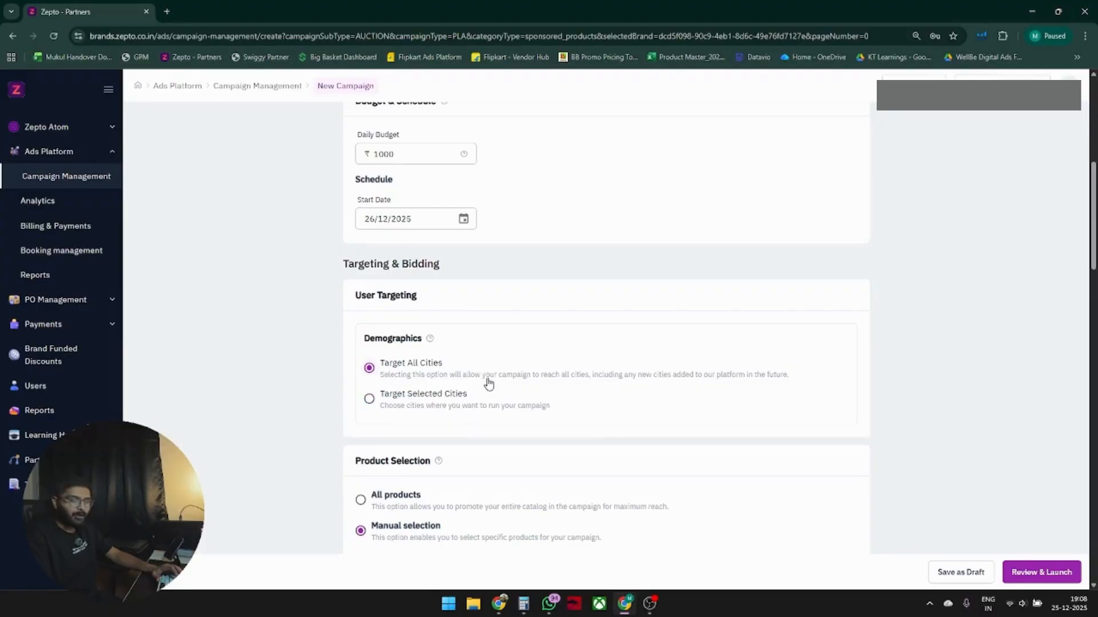
Set product selection to All products.
scroll(666, 379, down, 2)
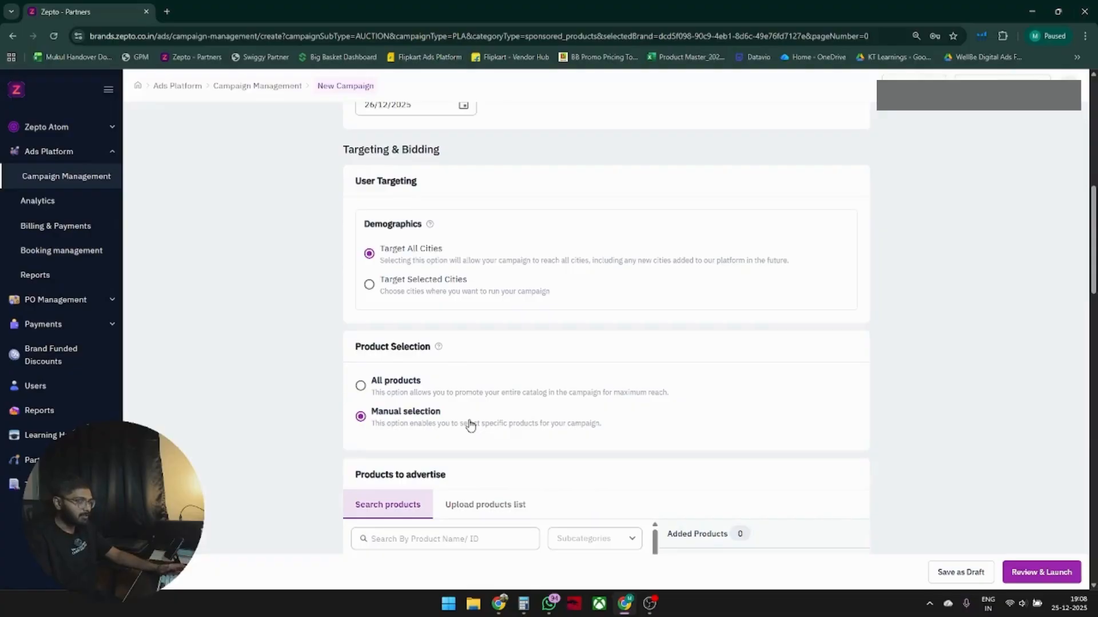
click(360, 386)
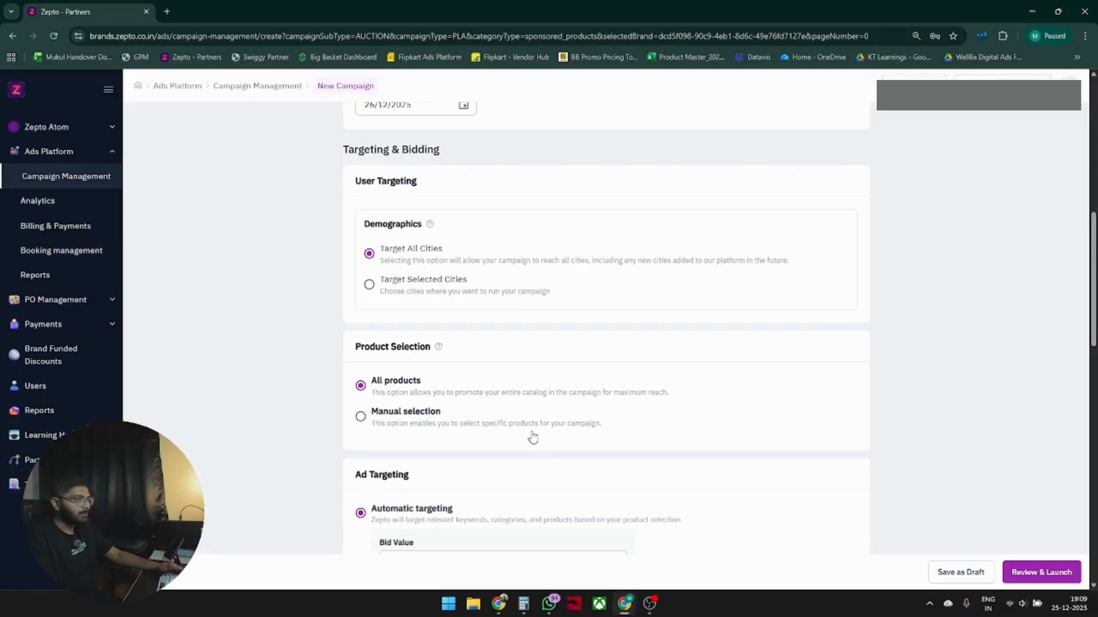
click(405, 423)
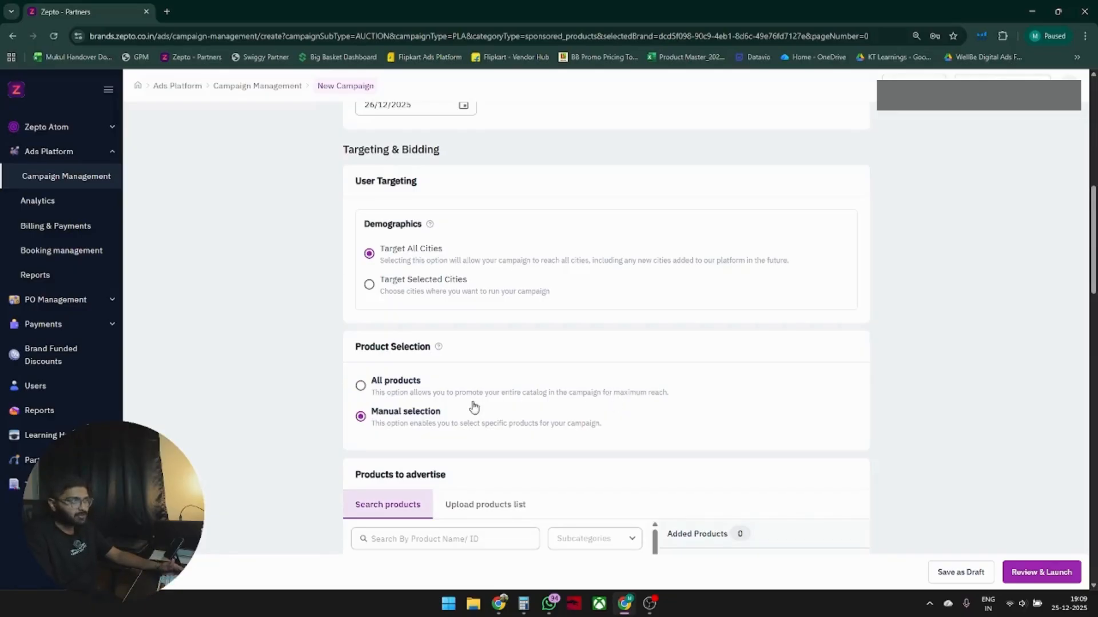
click(396, 393)
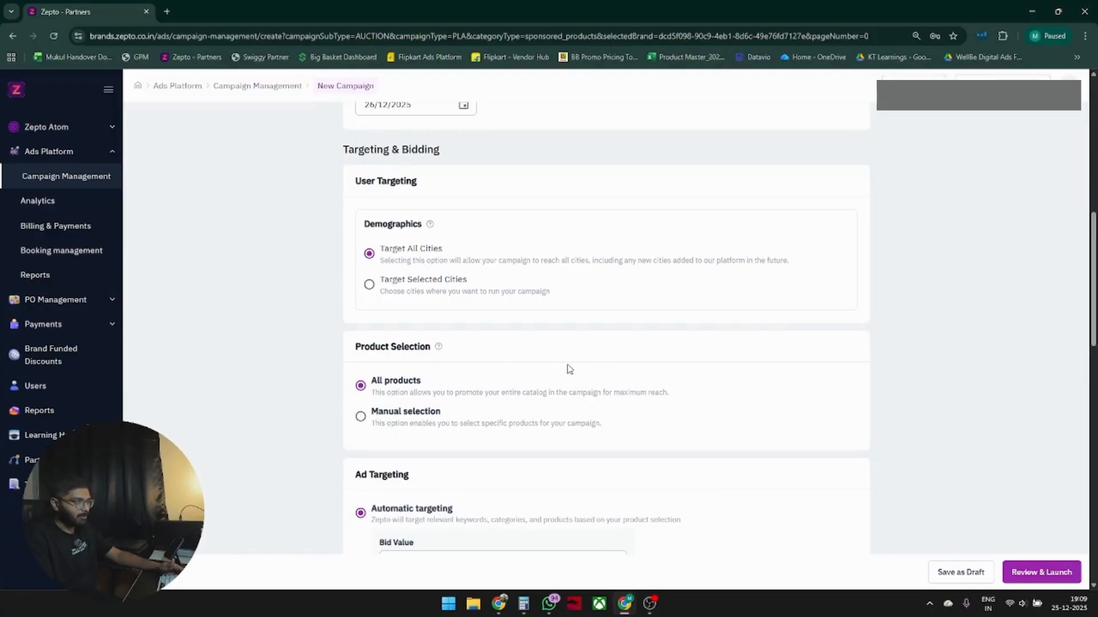
Examine the automatic targeting bid value and the bidding strategy setting.
scroll(680, 335, down, 2)
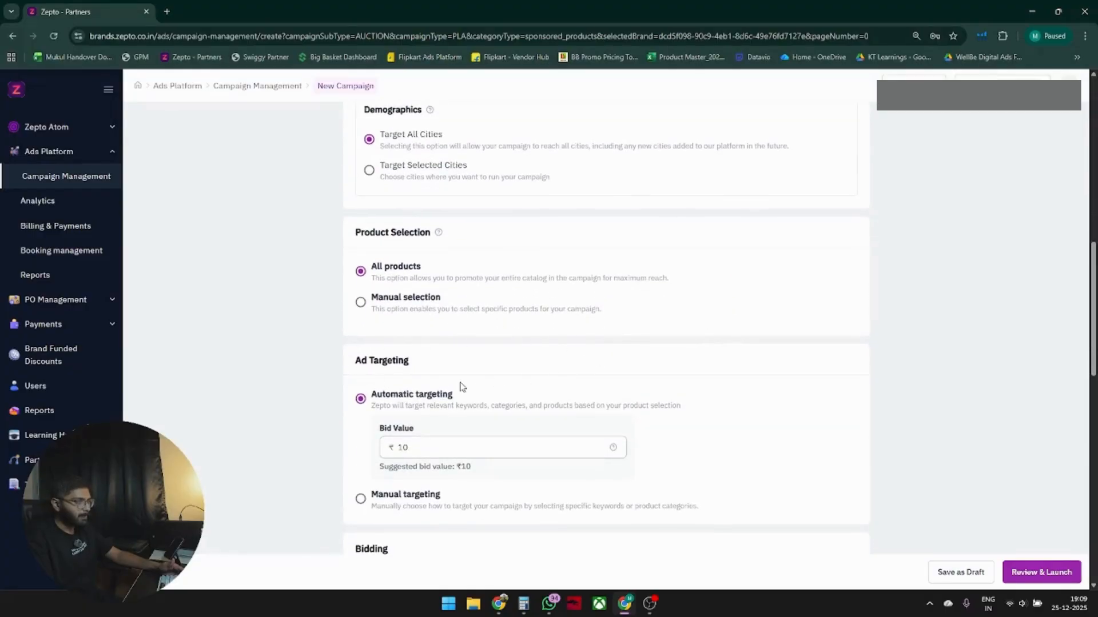
scroll(403, 358, down, 3)
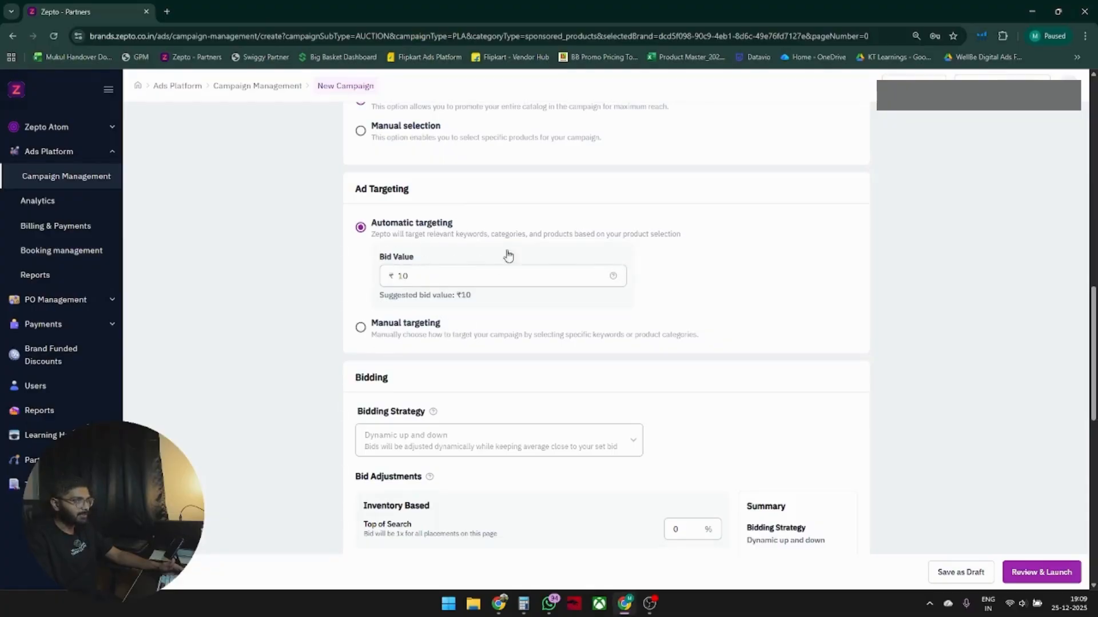
drag(424, 277, 491, 309)
click(433, 280)
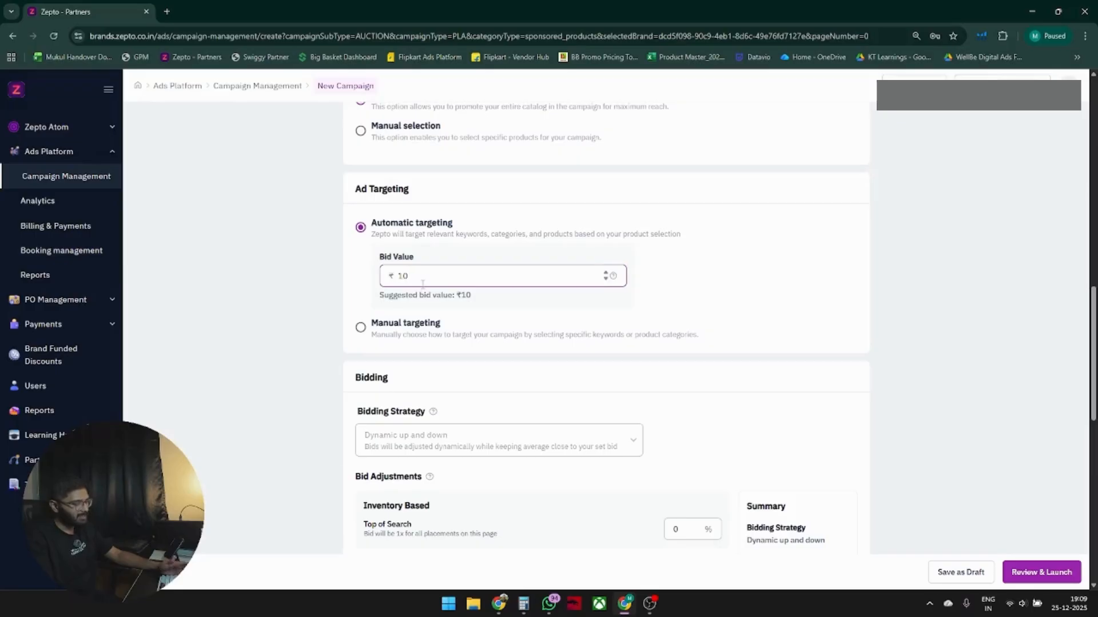
scroll(541, 267, down, 3)
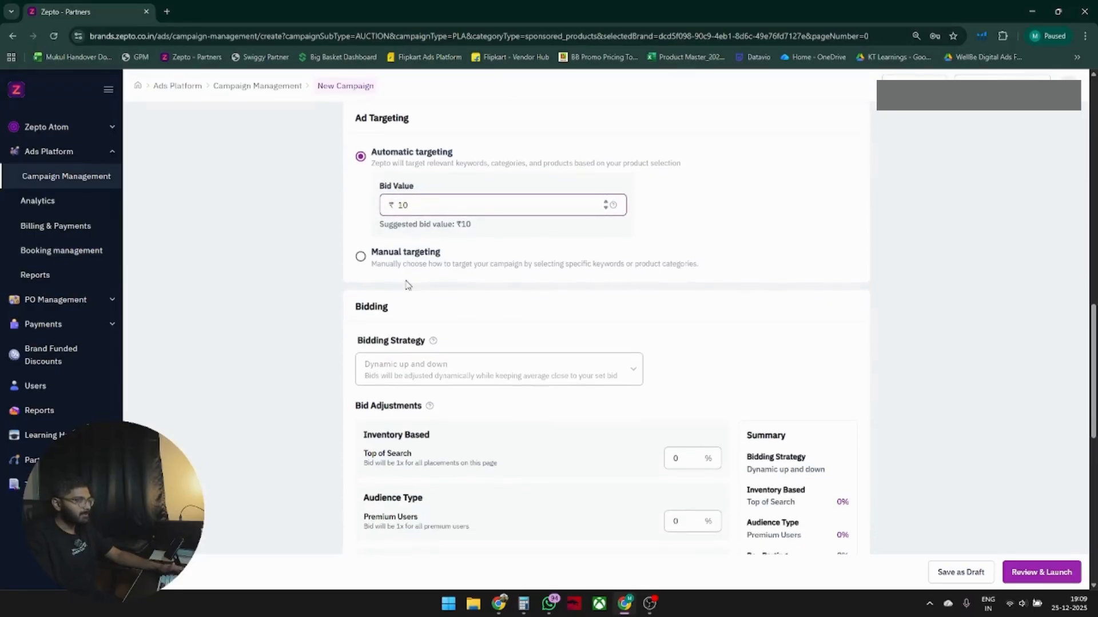
scroll(471, 341, up, 3)
scroll(381, 292, down, 2)
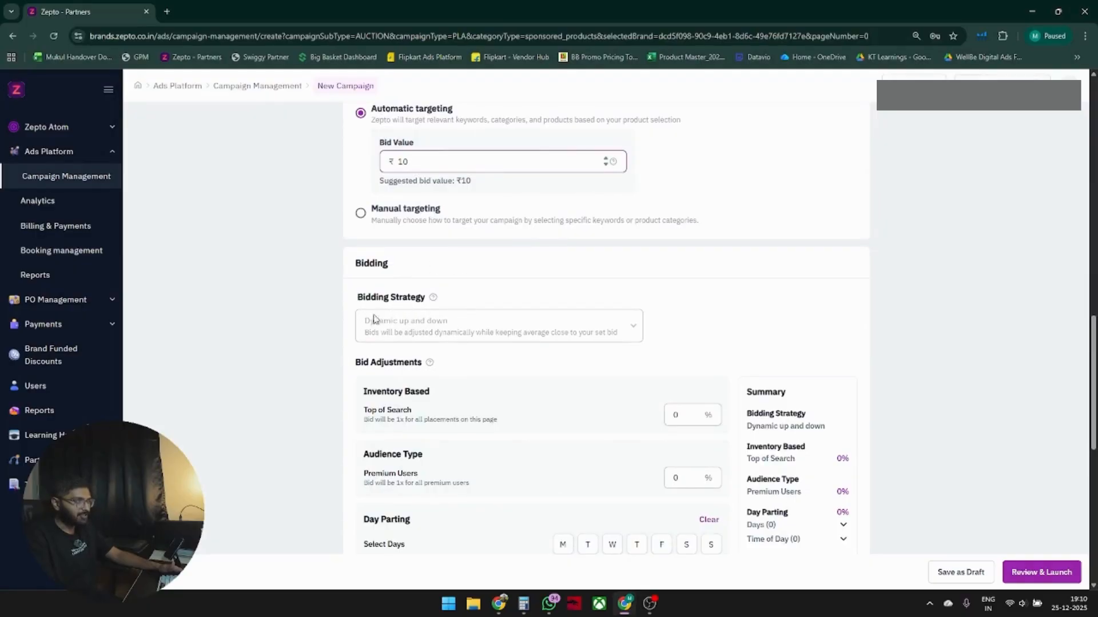
click(418, 328)
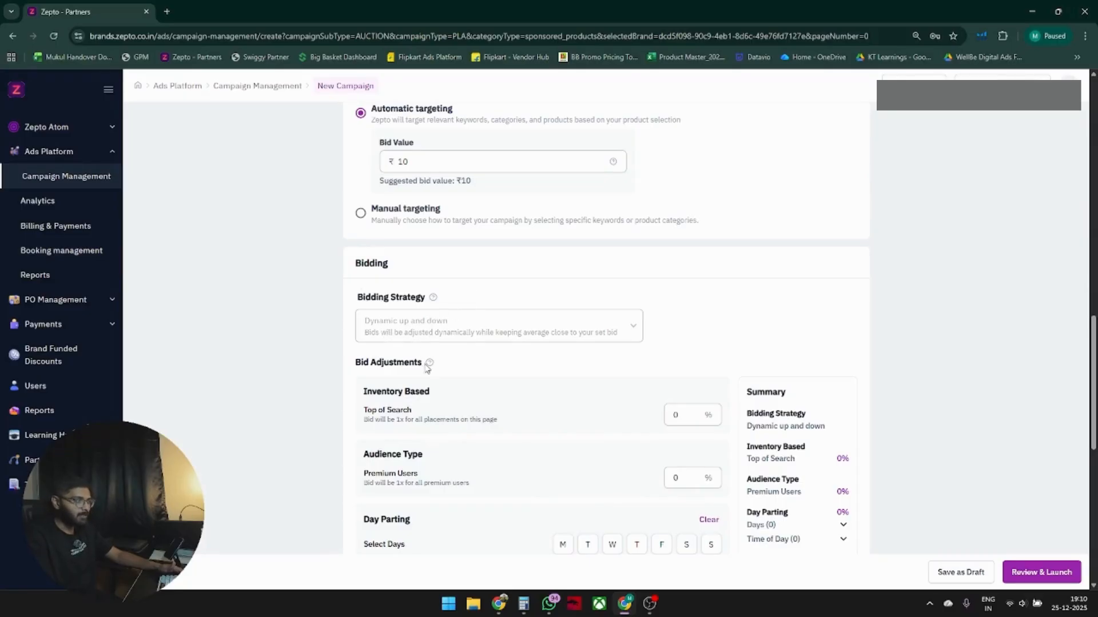
Read through the bid adjustment options for top of search and premium users.
scroll(383, 293, down, 1)
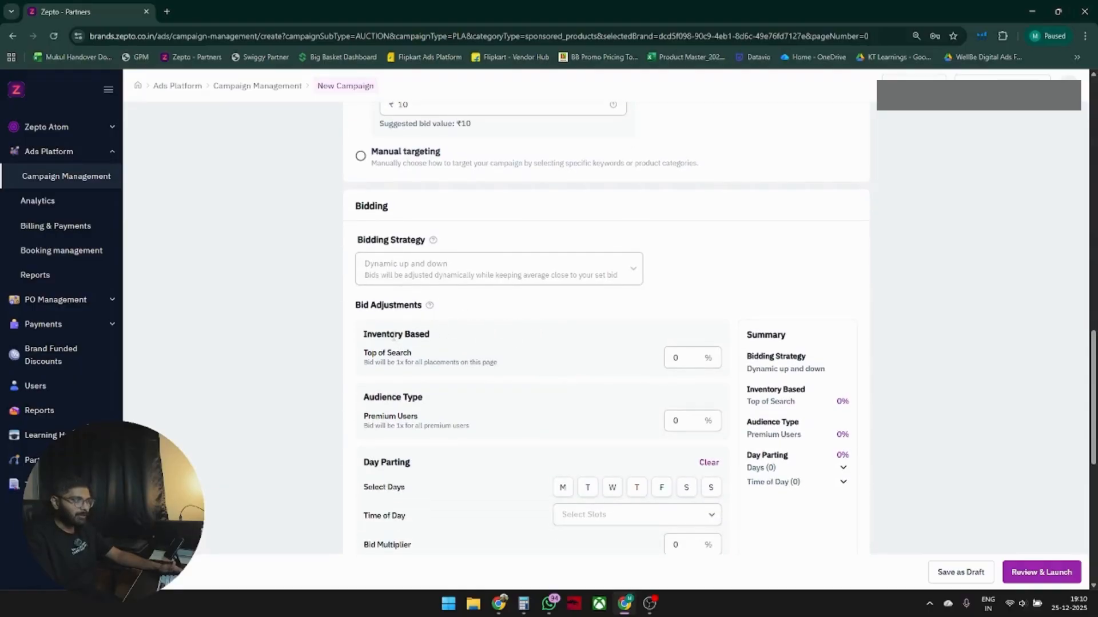
drag(393, 337, 429, 333)
drag(373, 352, 423, 353)
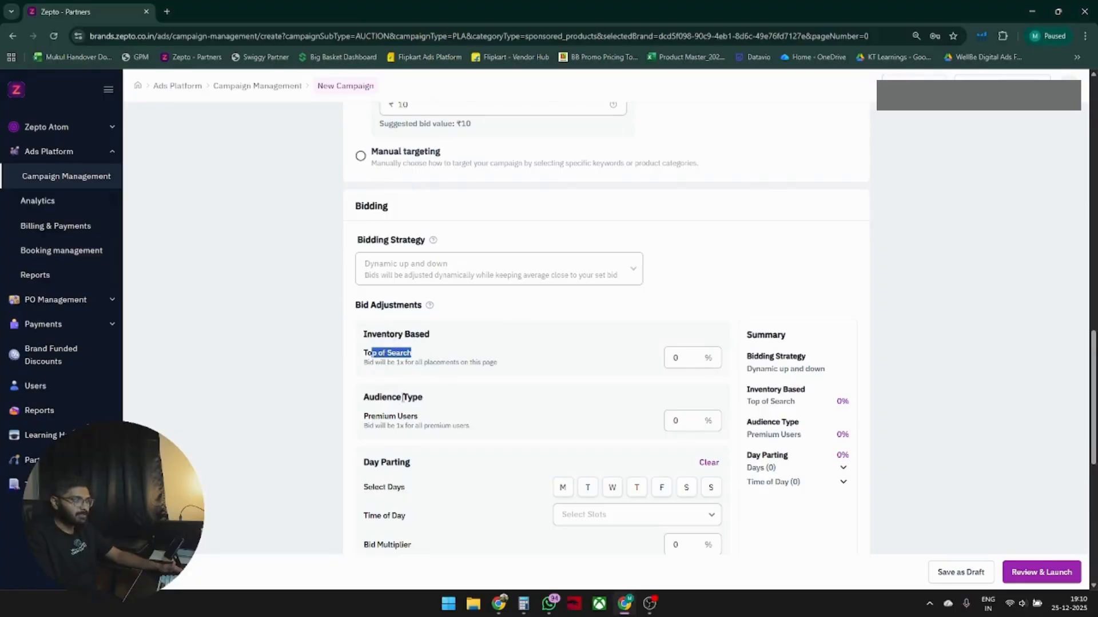
drag(367, 393, 435, 399)
drag(364, 417, 433, 423)
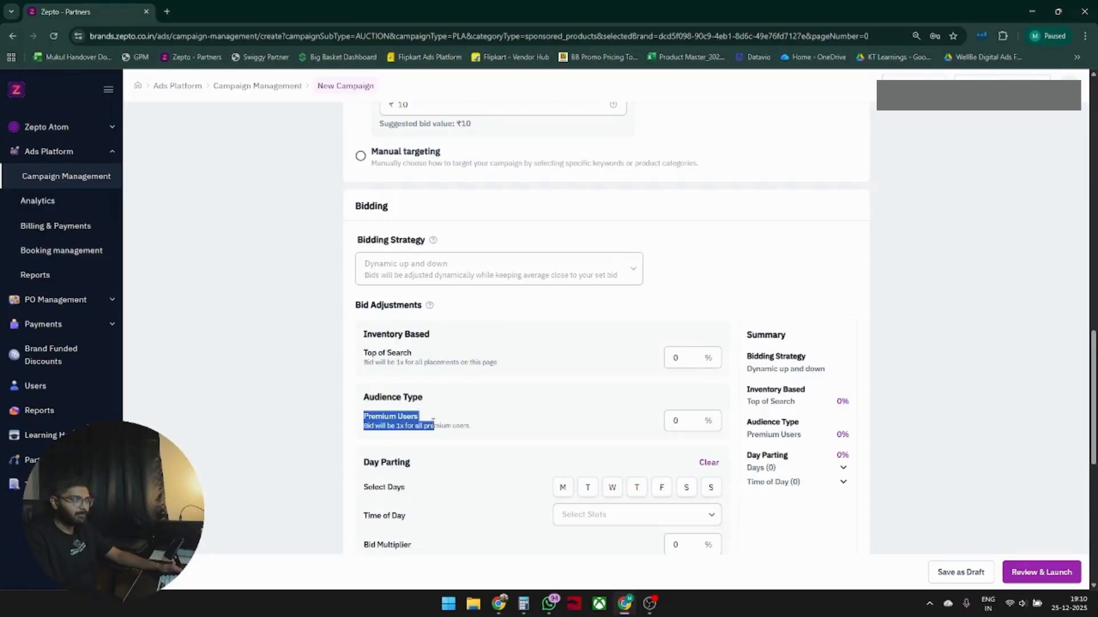
click(502, 403)
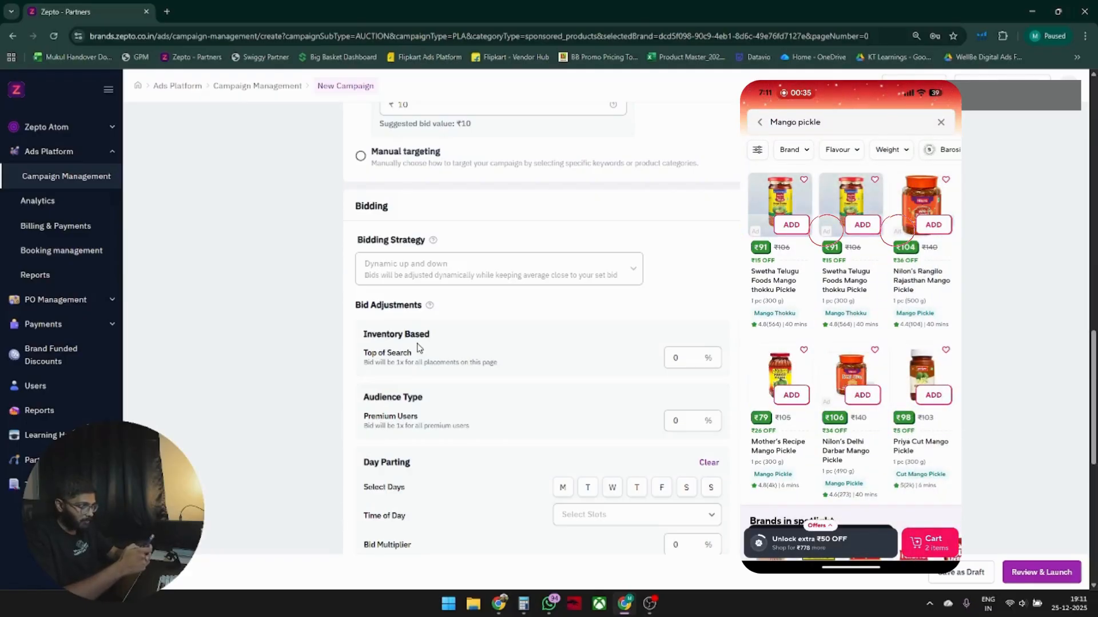
Set the Top of Search inventory bid adjustment to 30%.
drag(364, 351, 417, 353)
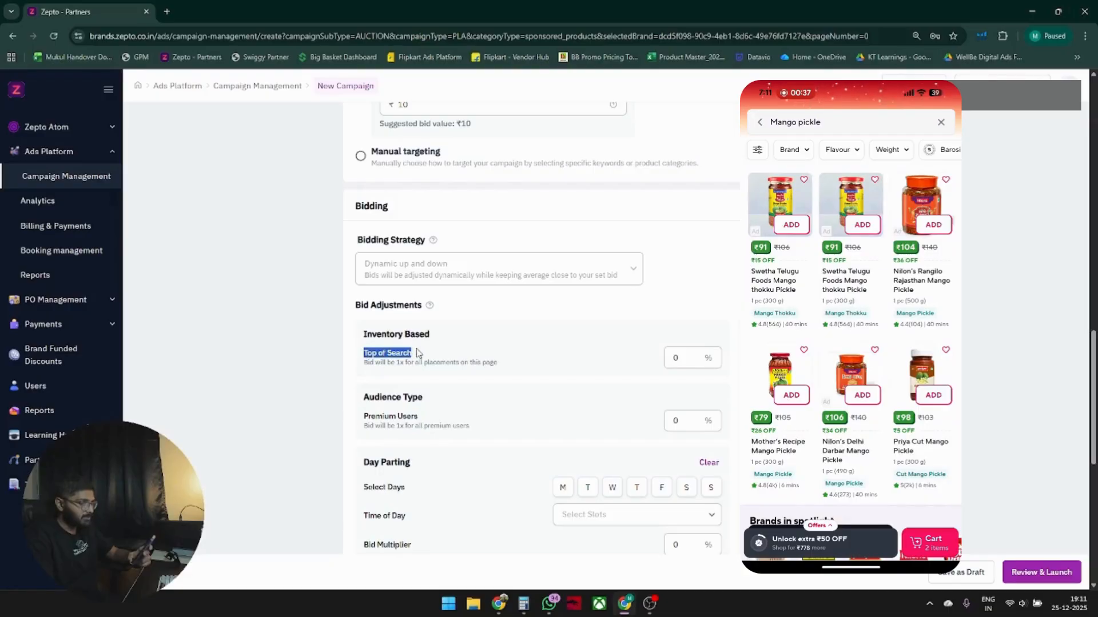
click(717, 365)
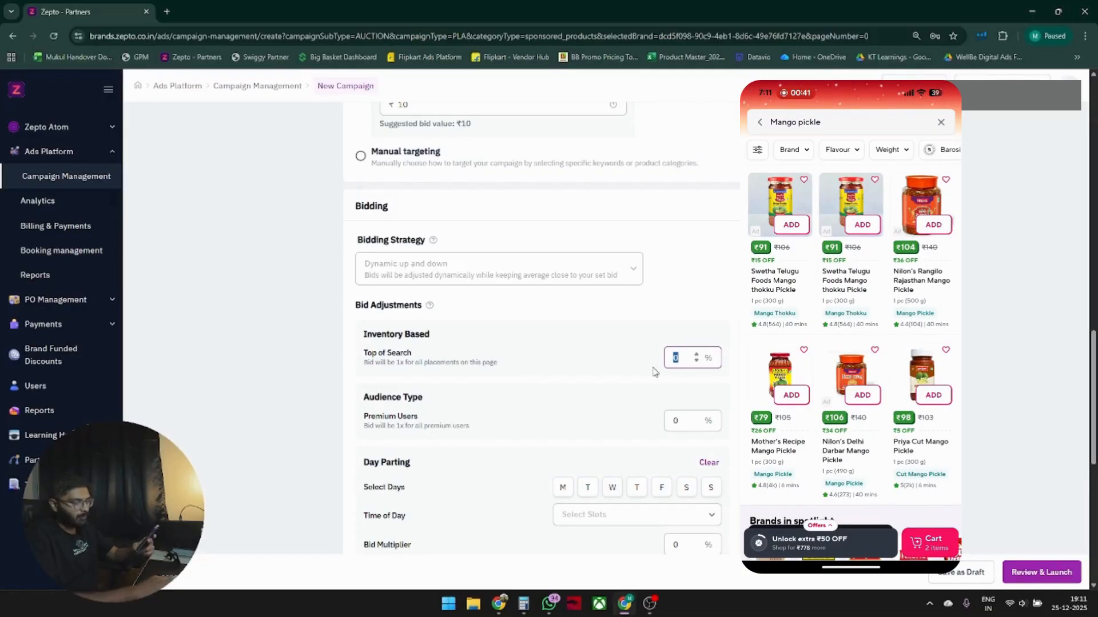
text(30)
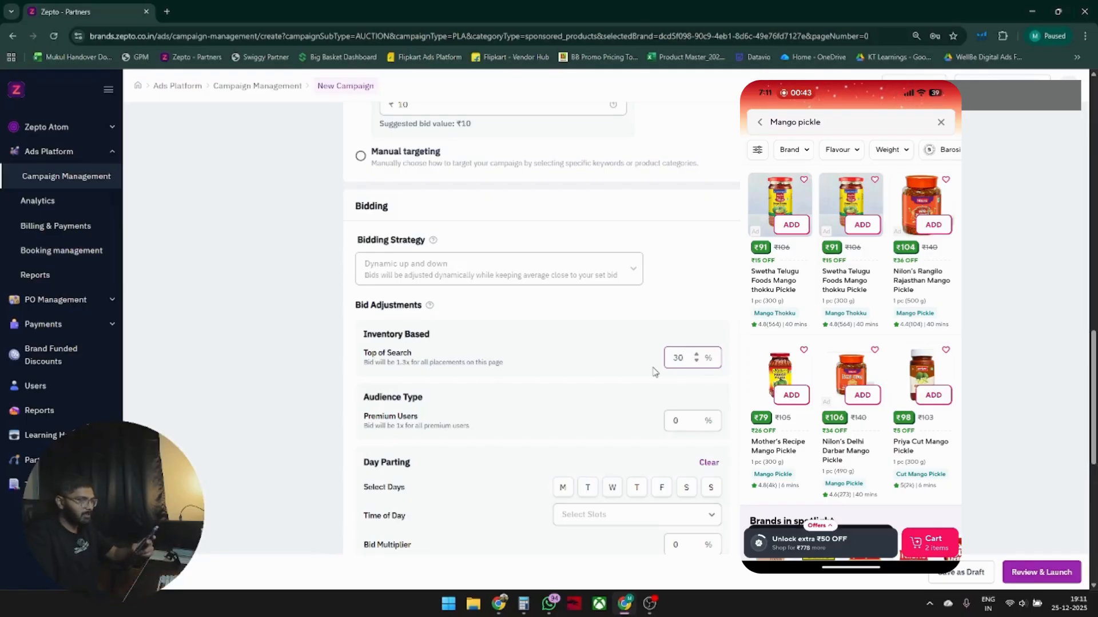
Try a 10% Premium Users bid adjustment, then reset it to 0%.
scroll(693, 323, up, 3)
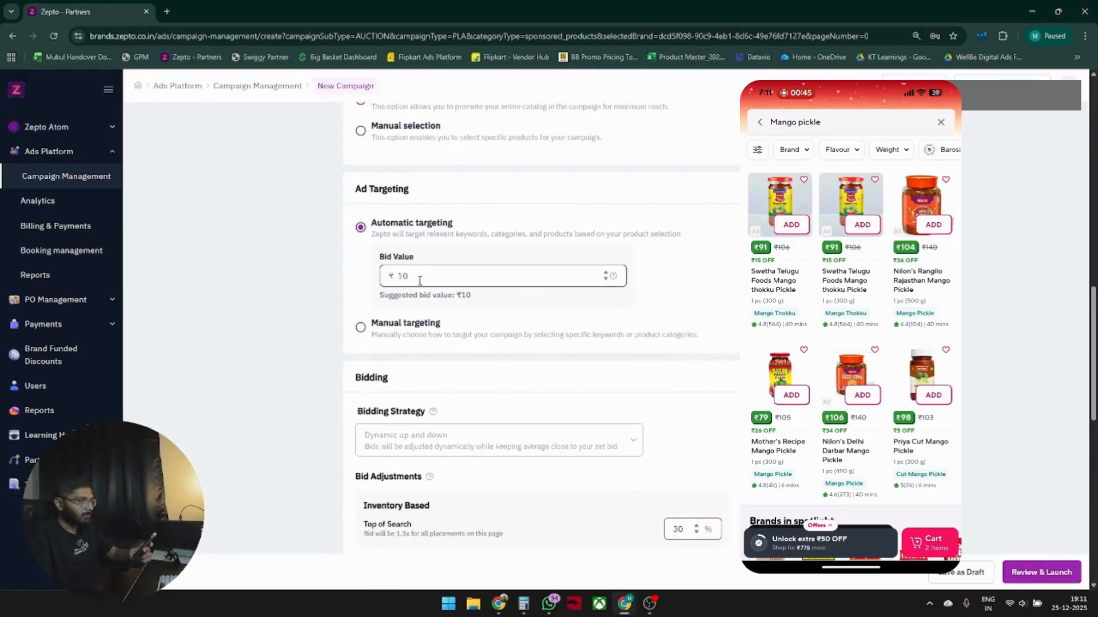
drag(419, 280, 398, 287)
scroll(712, 383, down, 3)
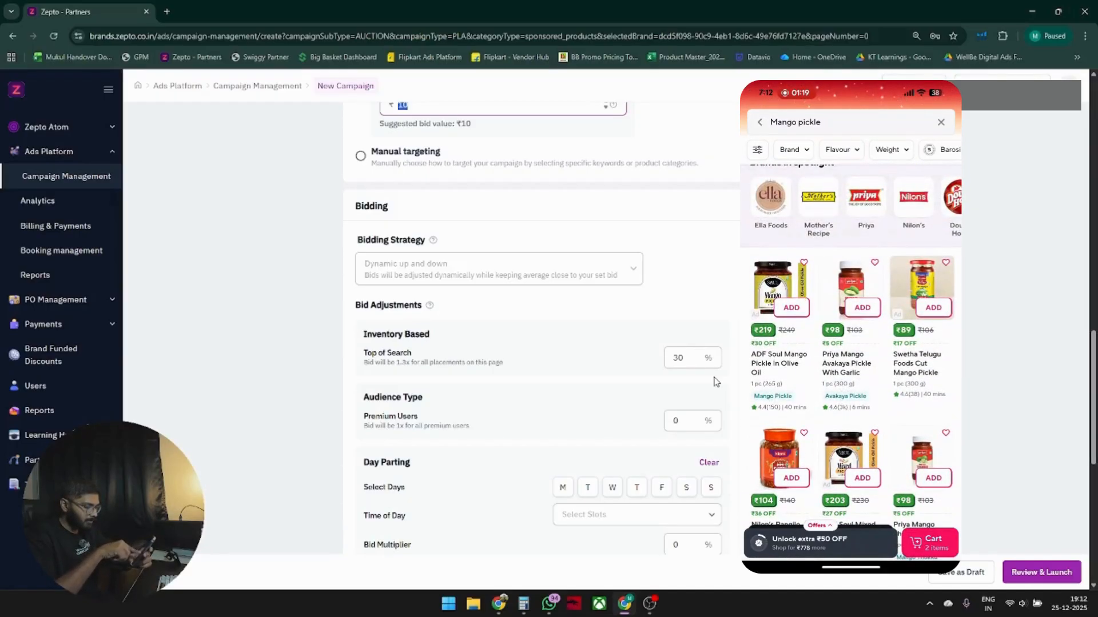
double_click(682, 360)
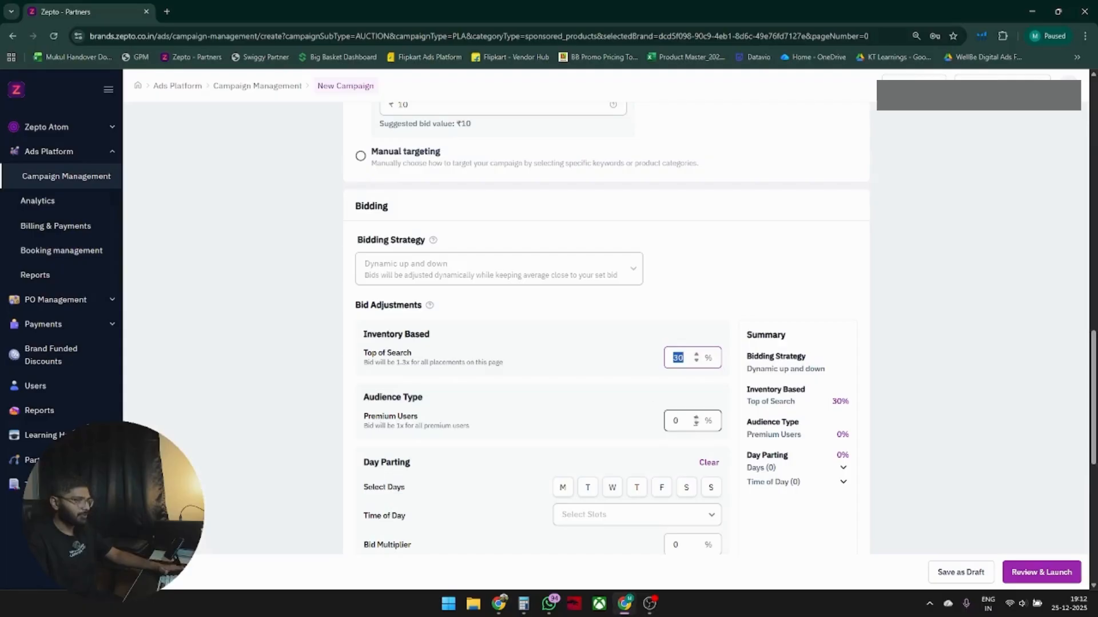
click(692, 420)
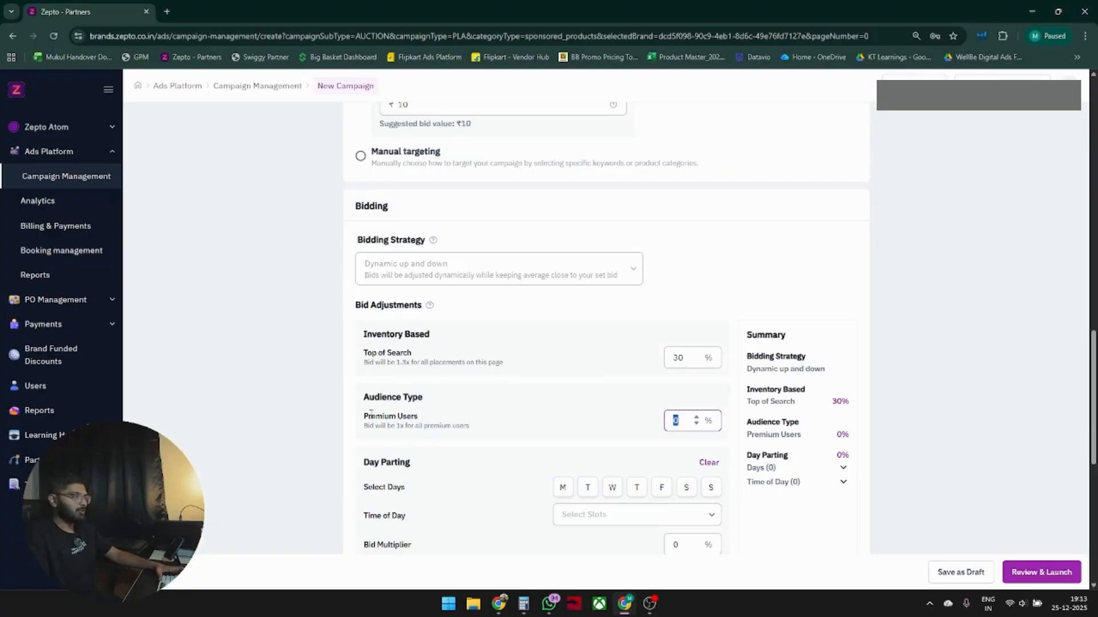
drag(364, 416, 429, 422)
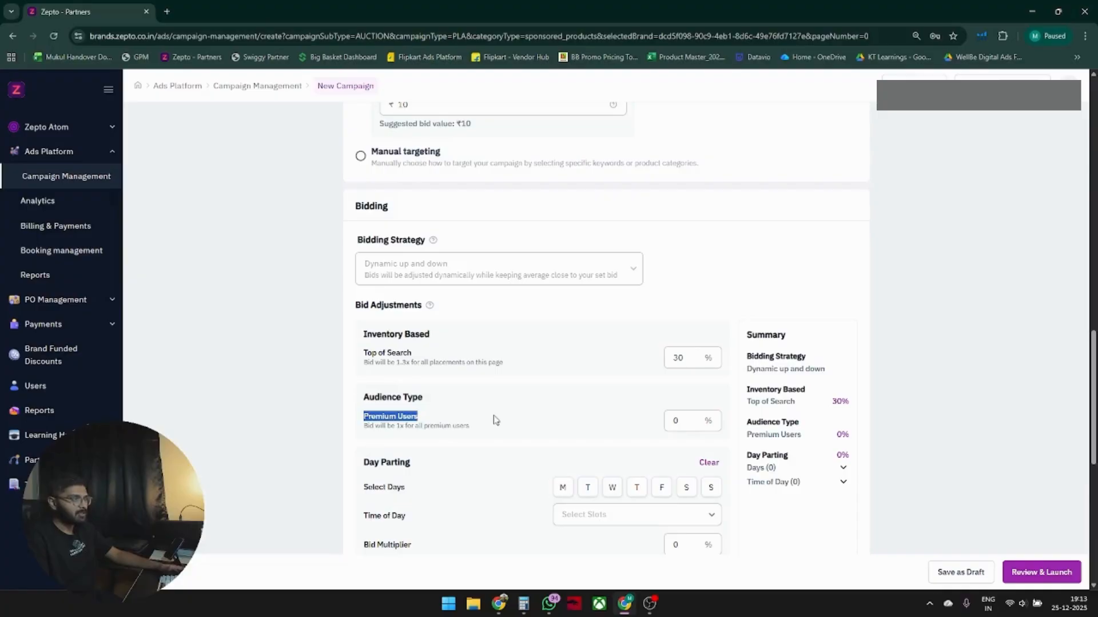
click(675, 420)
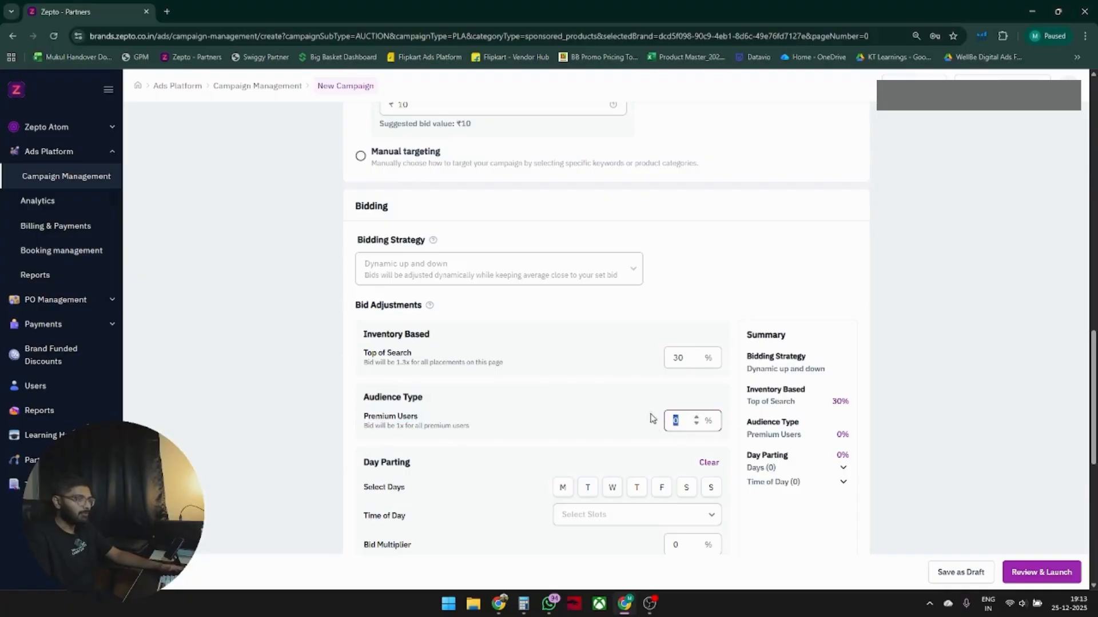
click(645, 410)
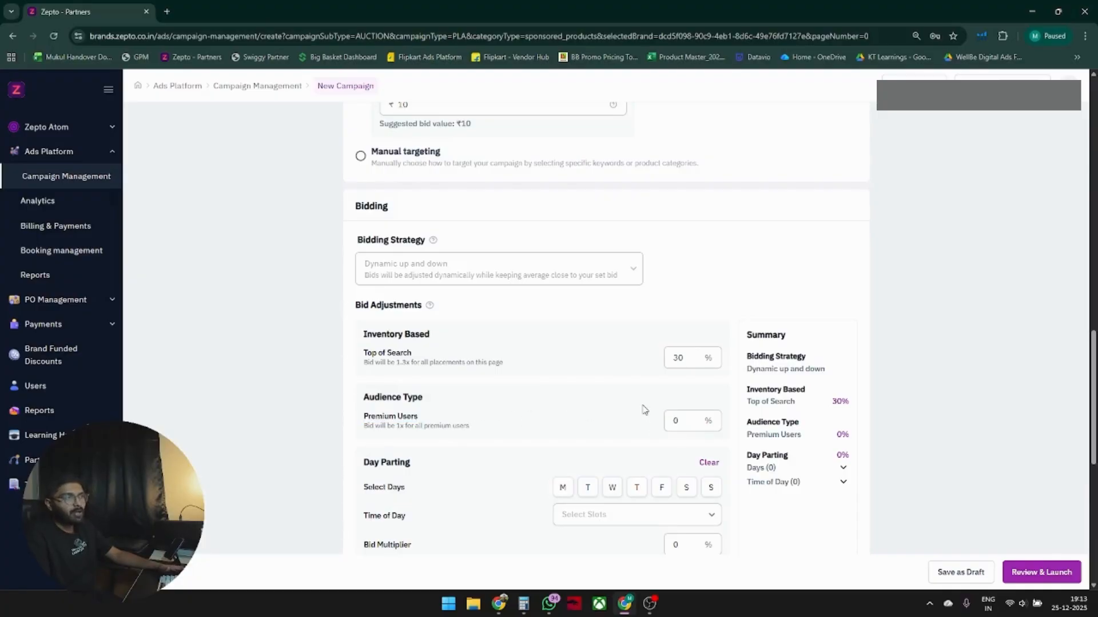
click(677, 420)
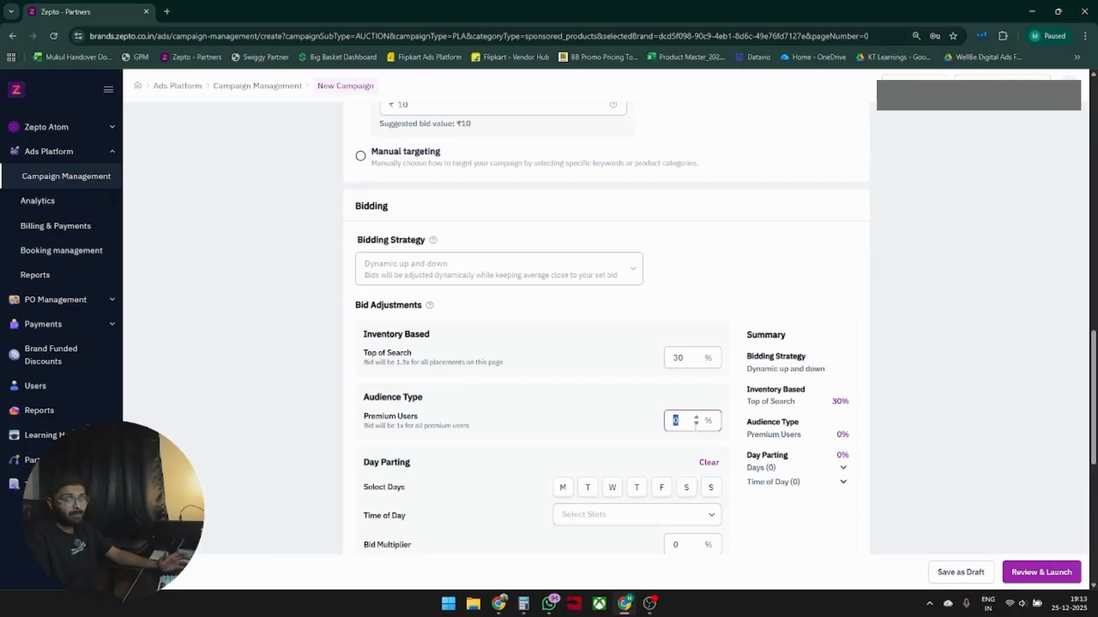
text(10)
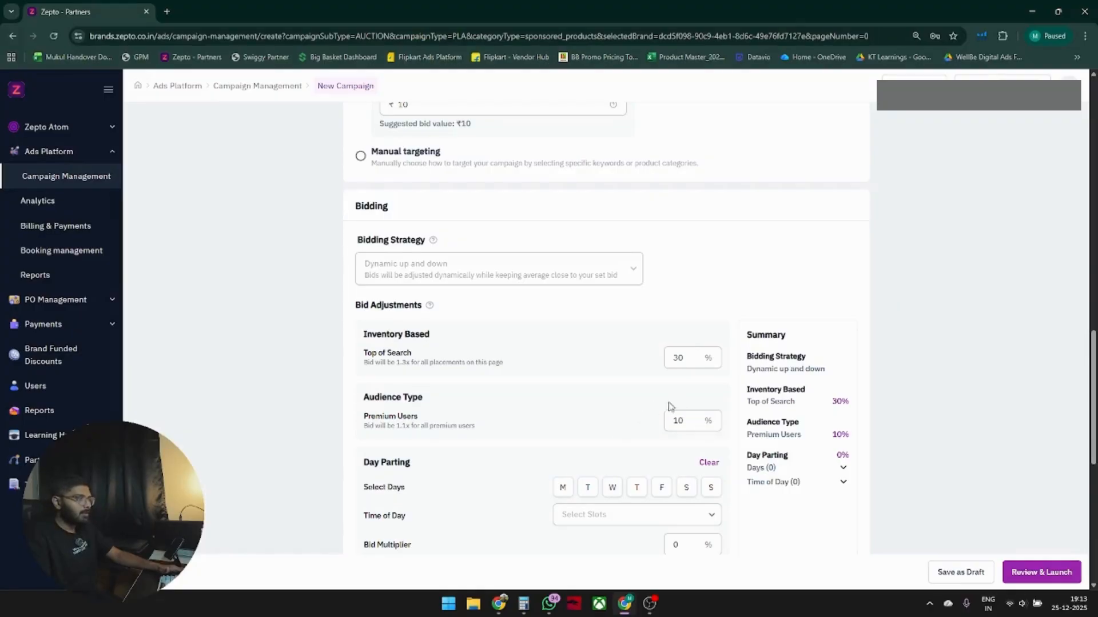
drag(700, 426, 647, 430)
text(0)
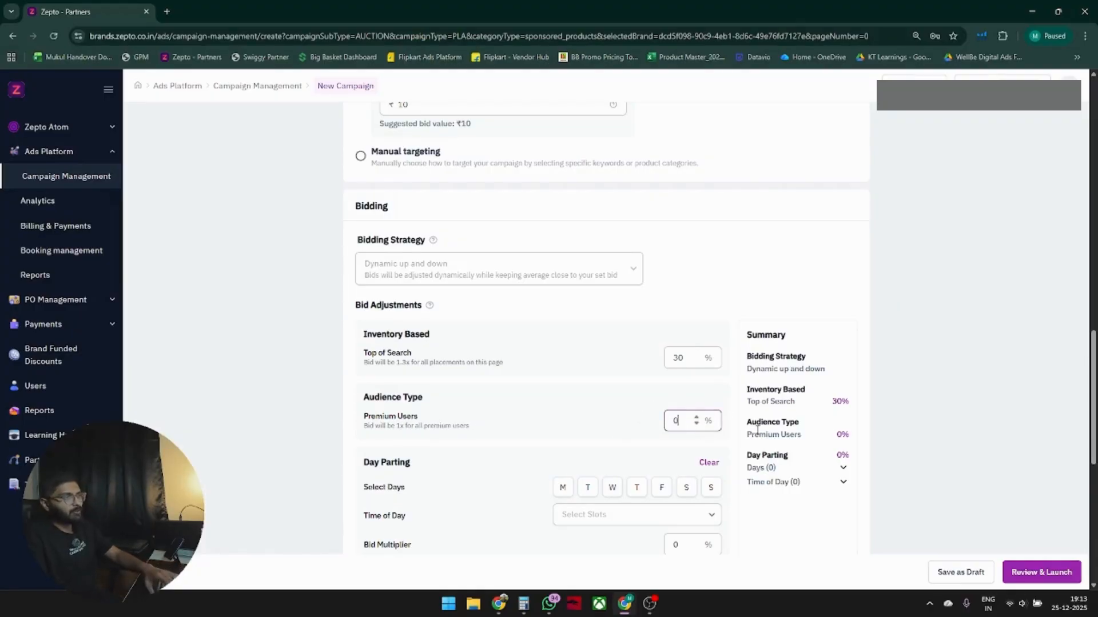
Try Top of Search adjustments of 900% and 1000%, then set it back to 30%.
click(894, 390)
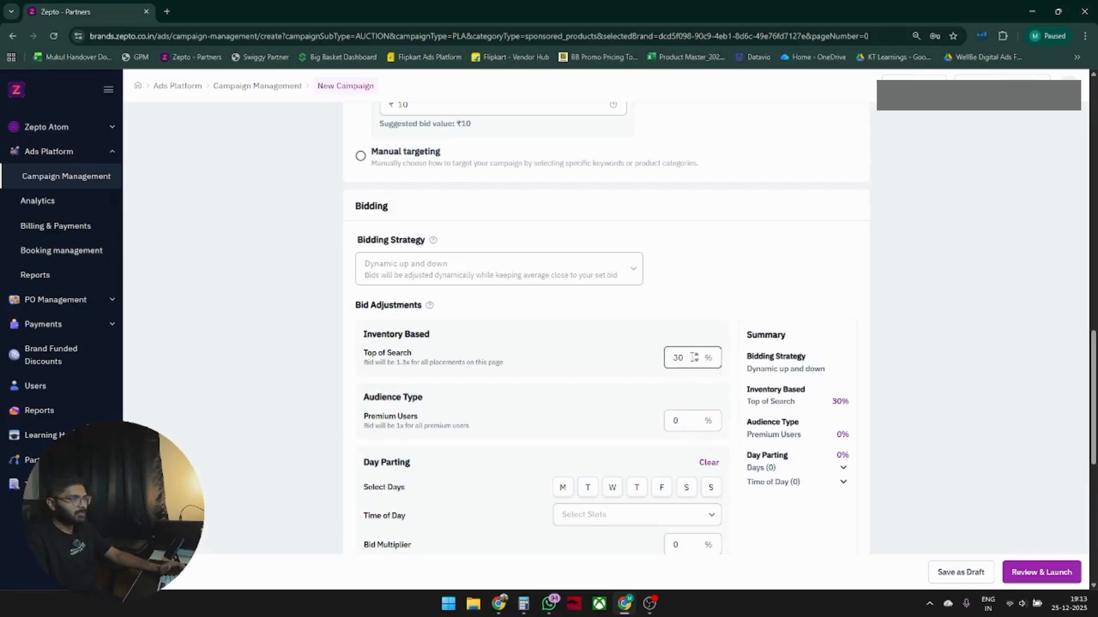
drag(685, 357, 640, 361)
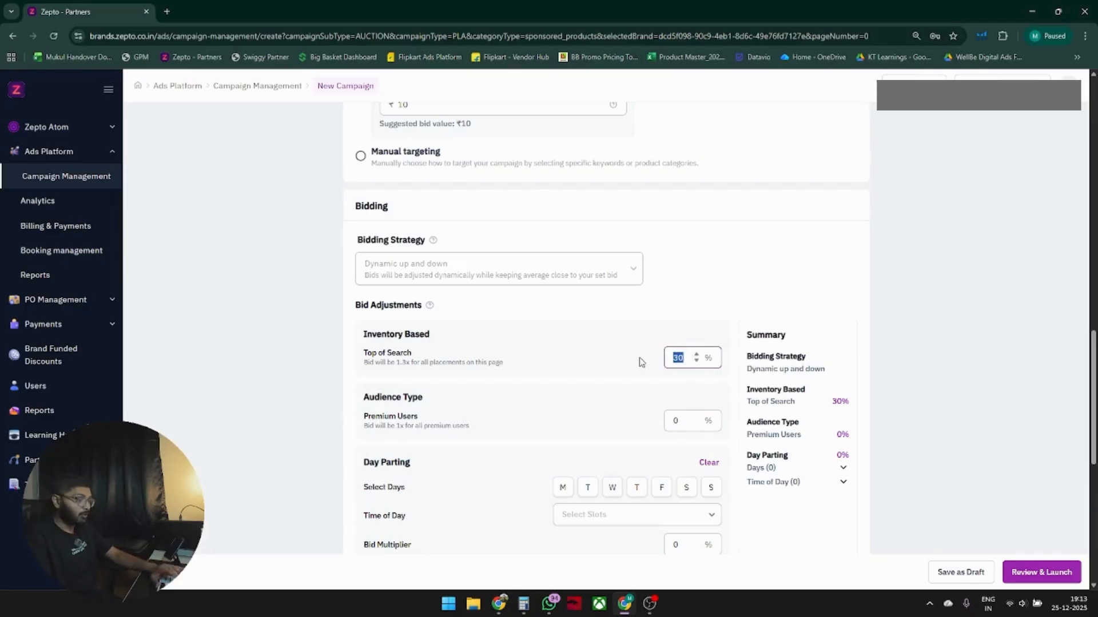
text(900)
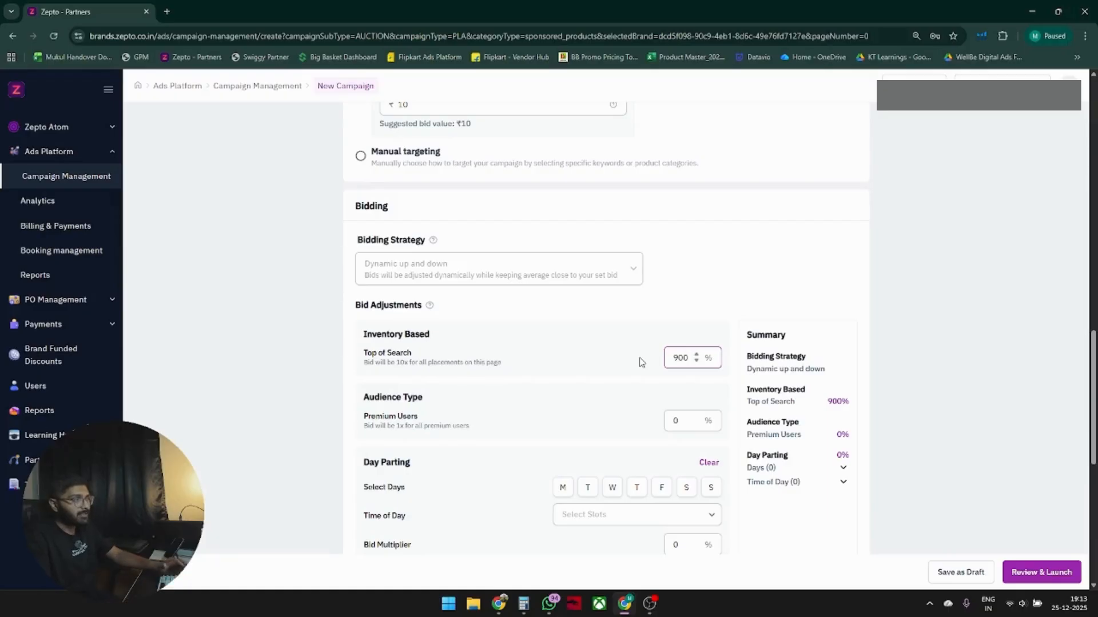
drag(689, 357, 652, 361)
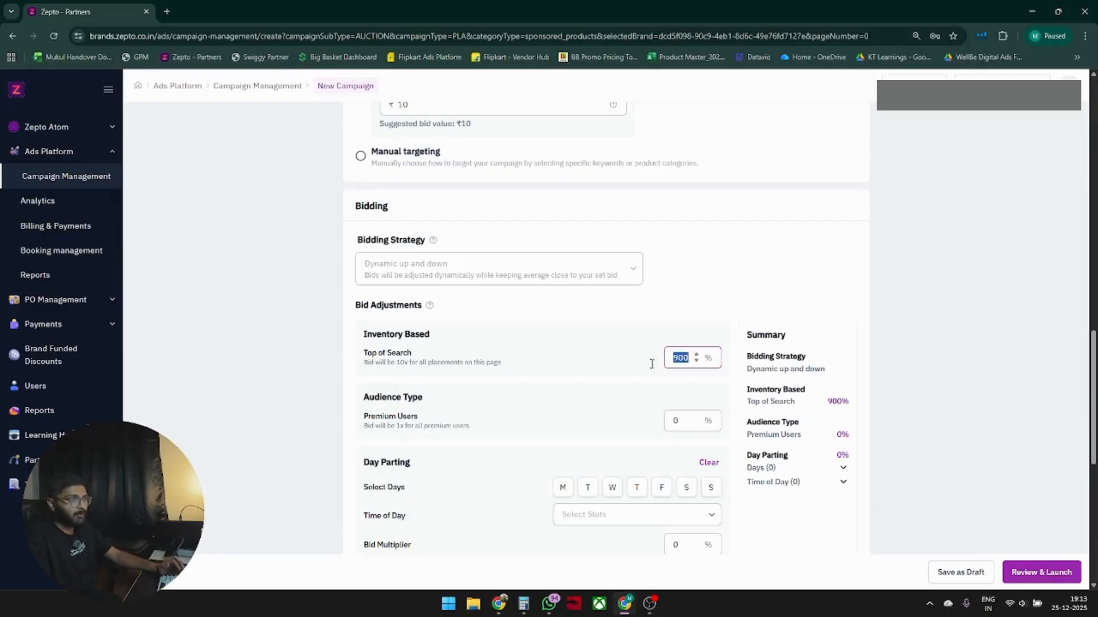
text(1000)
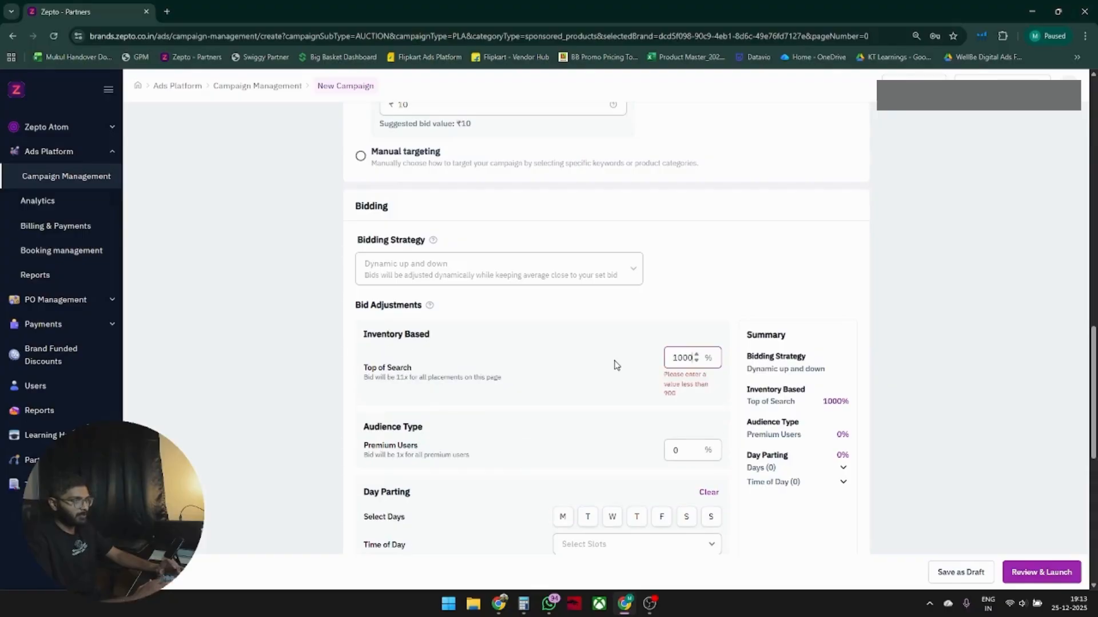
drag(699, 398, 696, 366)
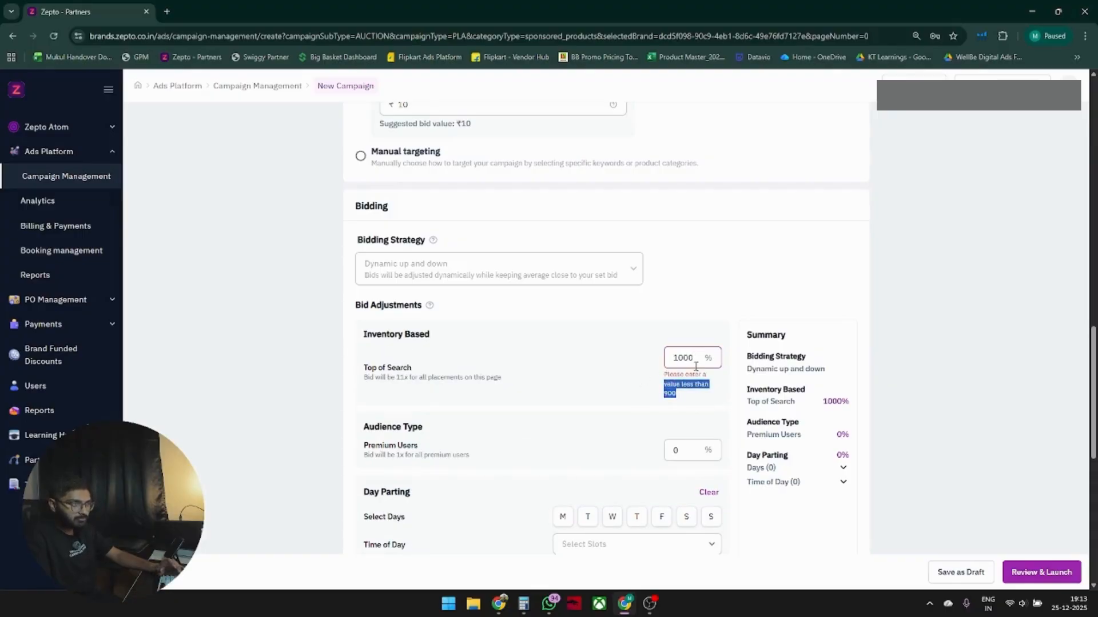
click(682, 363)
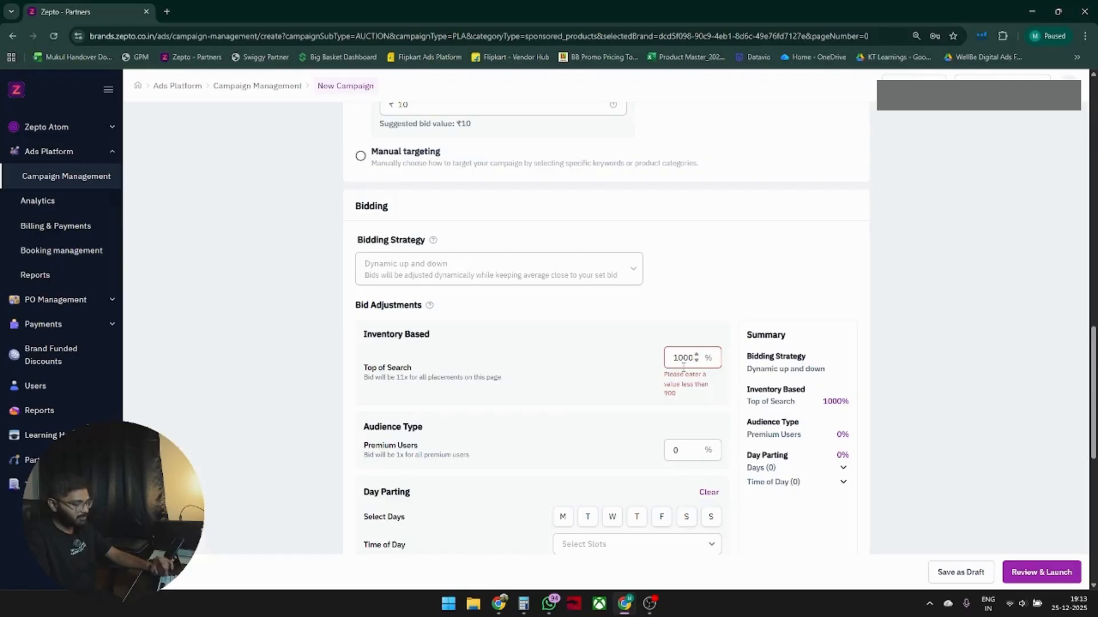
double_click(683, 365)
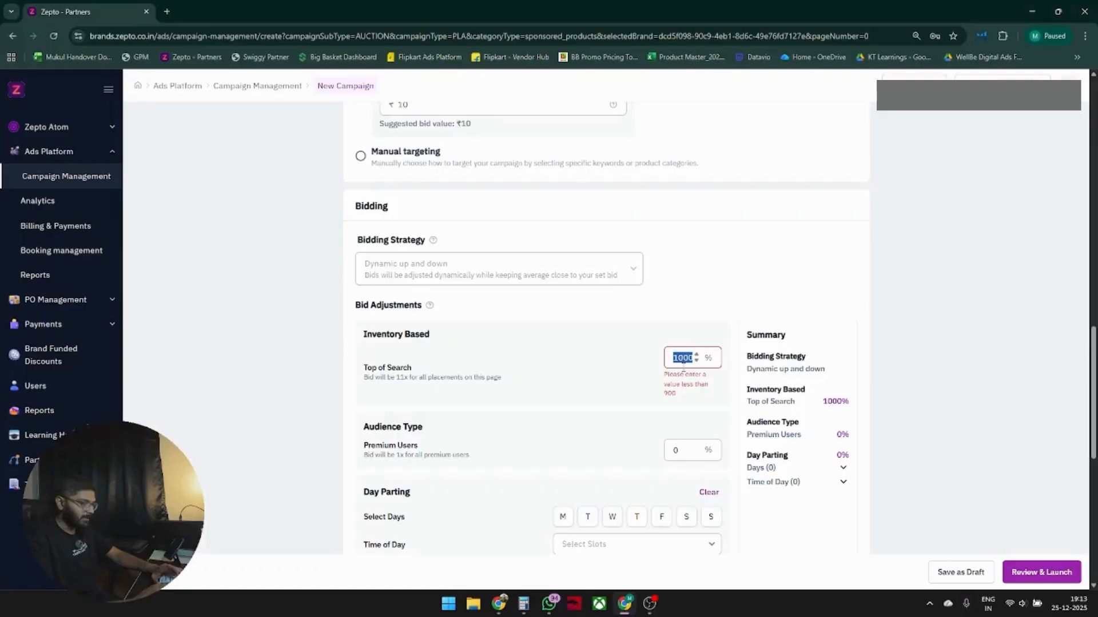
text(30)
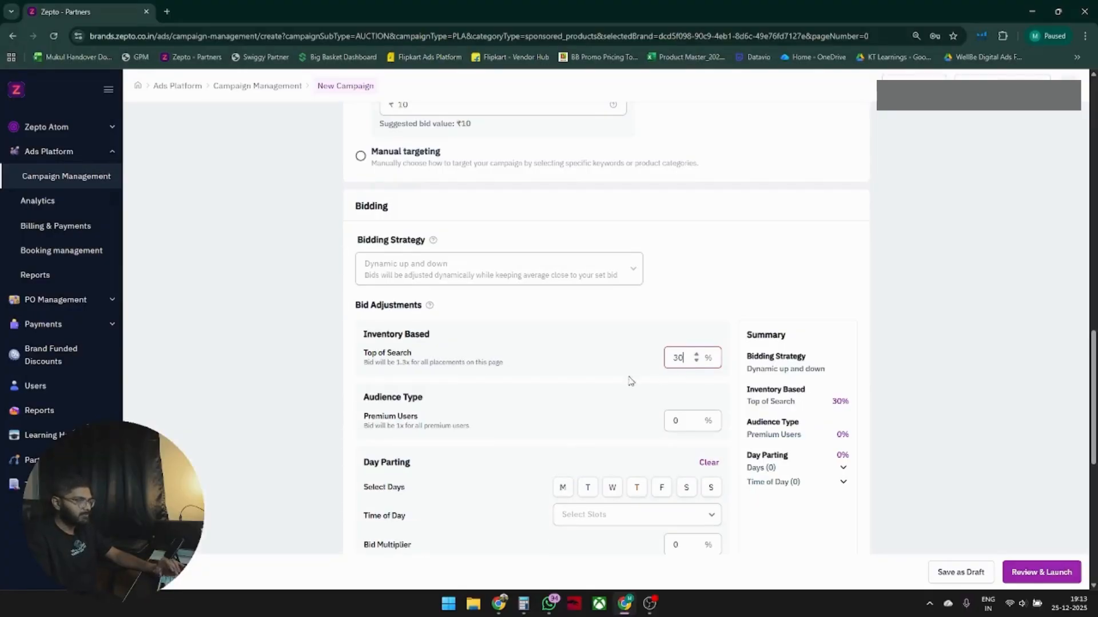
click(644, 367)
Select Saturday and Sunday as the day parting days.
scroll(644, 360, down, 2)
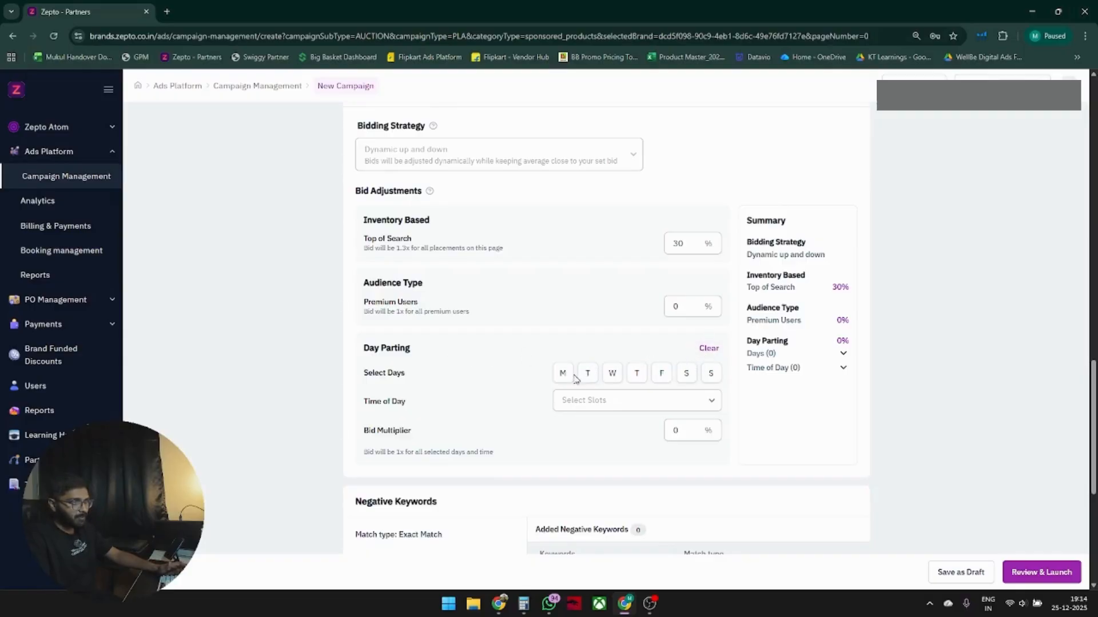
click(687, 377)
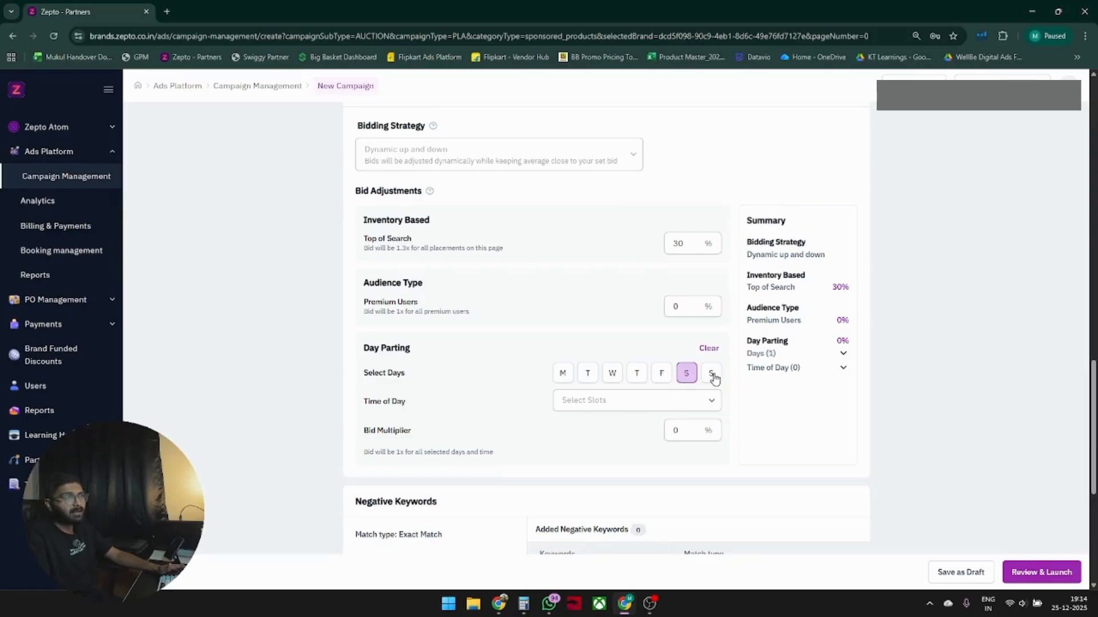
click(712, 376)
Select the hourly time-of-day slots from 5:00PM to 11:00PM for day parting.
click(679, 403)
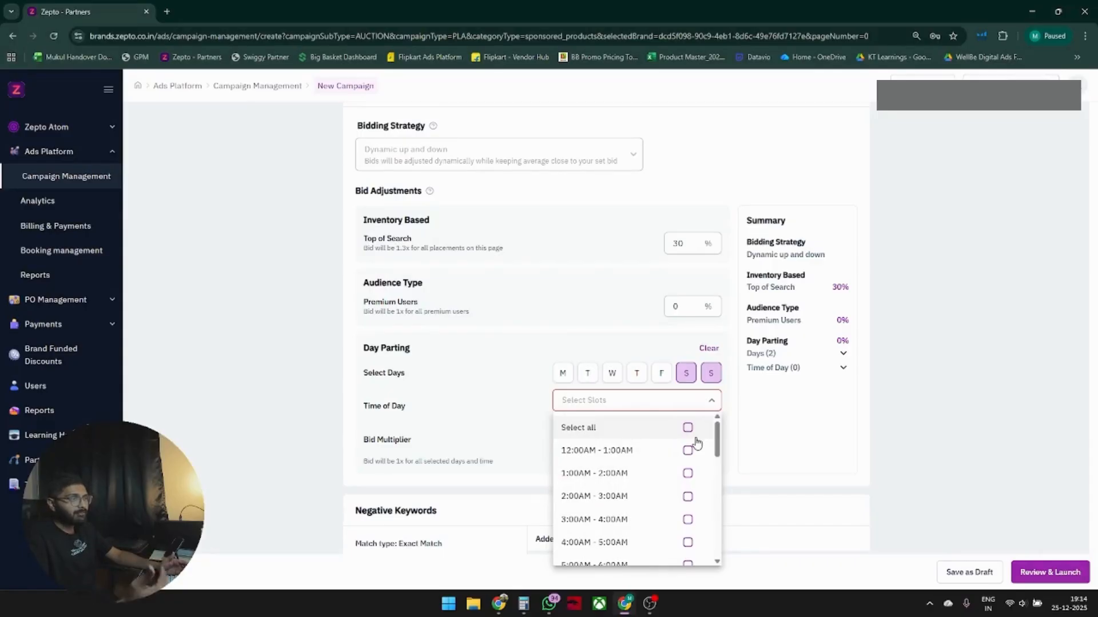
drag(715, 430, 712, 526)
click(689, 467)
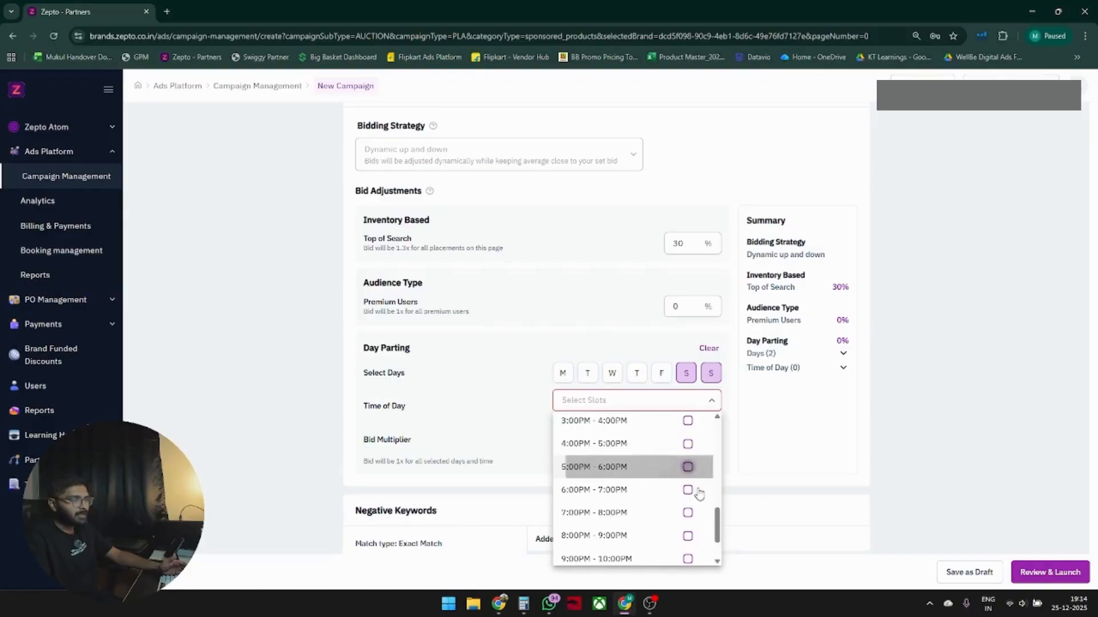
click(688, 490)
click(688, 506)
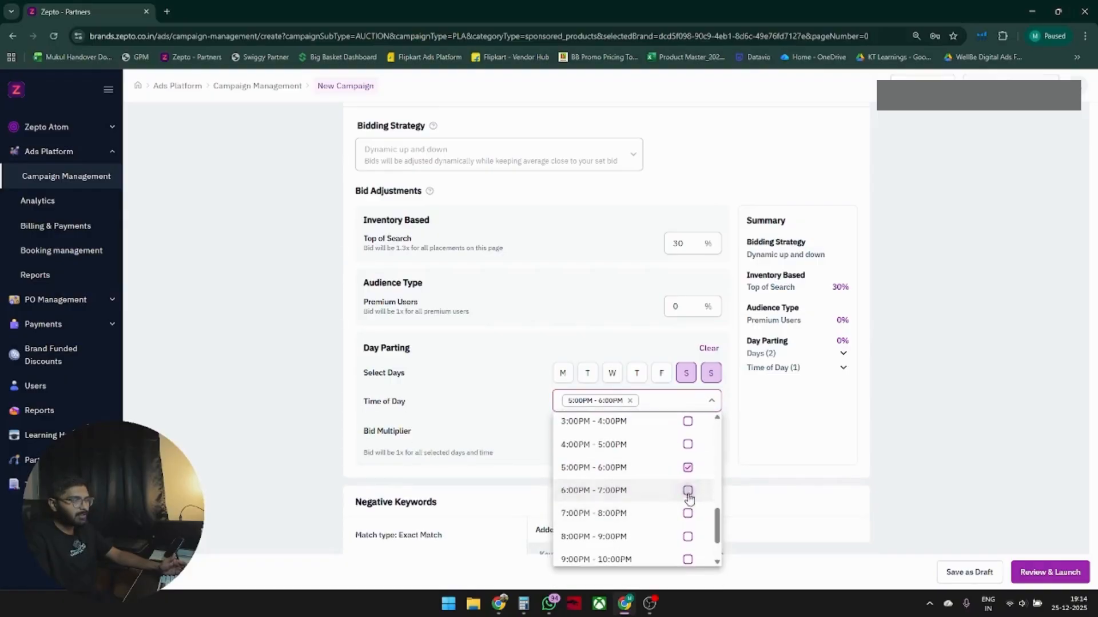
click(688, 493)
click(689, 513)
click(688, 538)
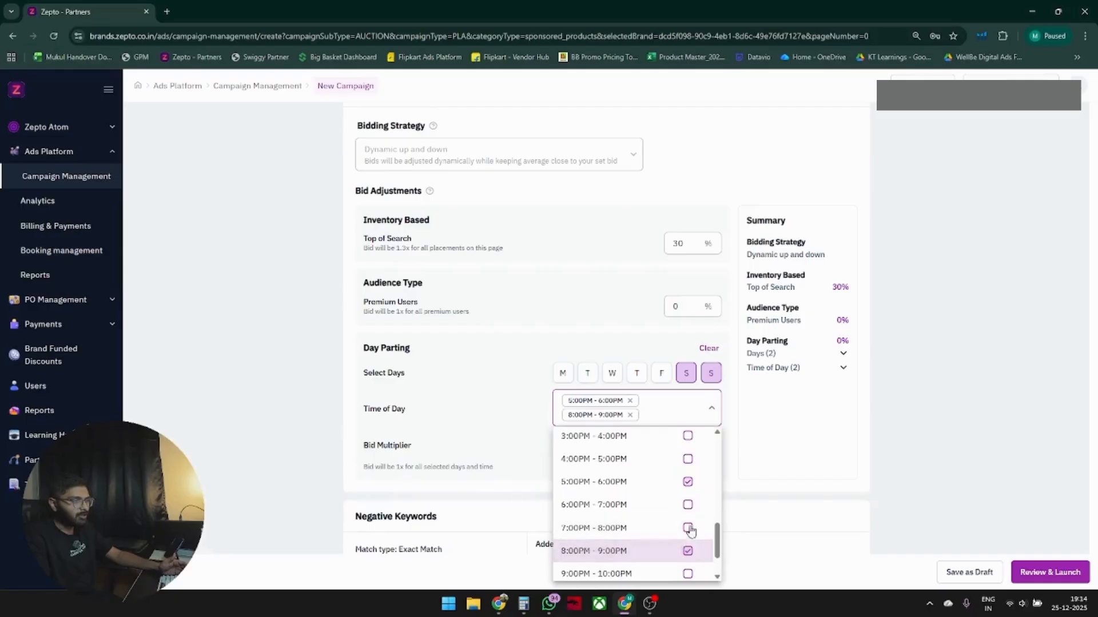
scroll(690, 504, down, 1)
click(687, 519)
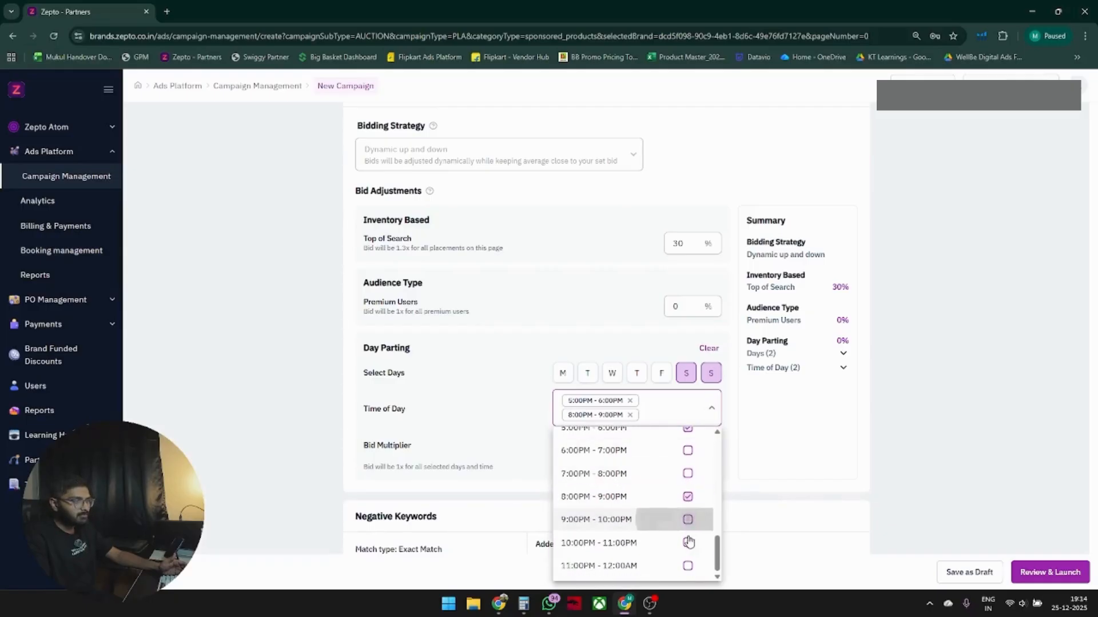
click(687, 542)
click(688, 474)
click(688, 452)
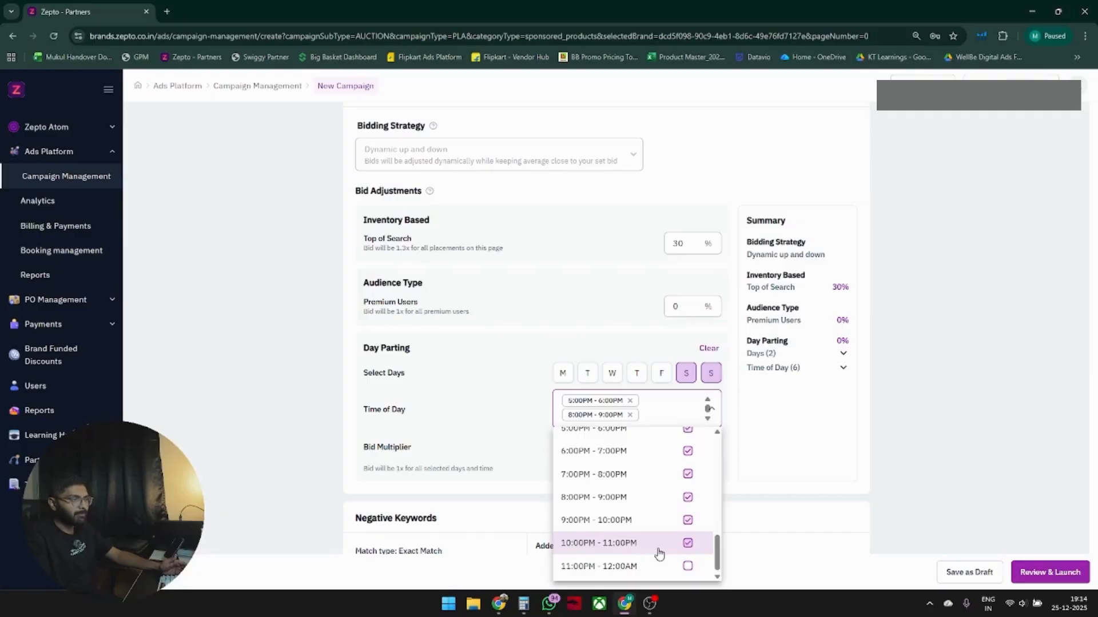
scroll(685, 511, up, 1)
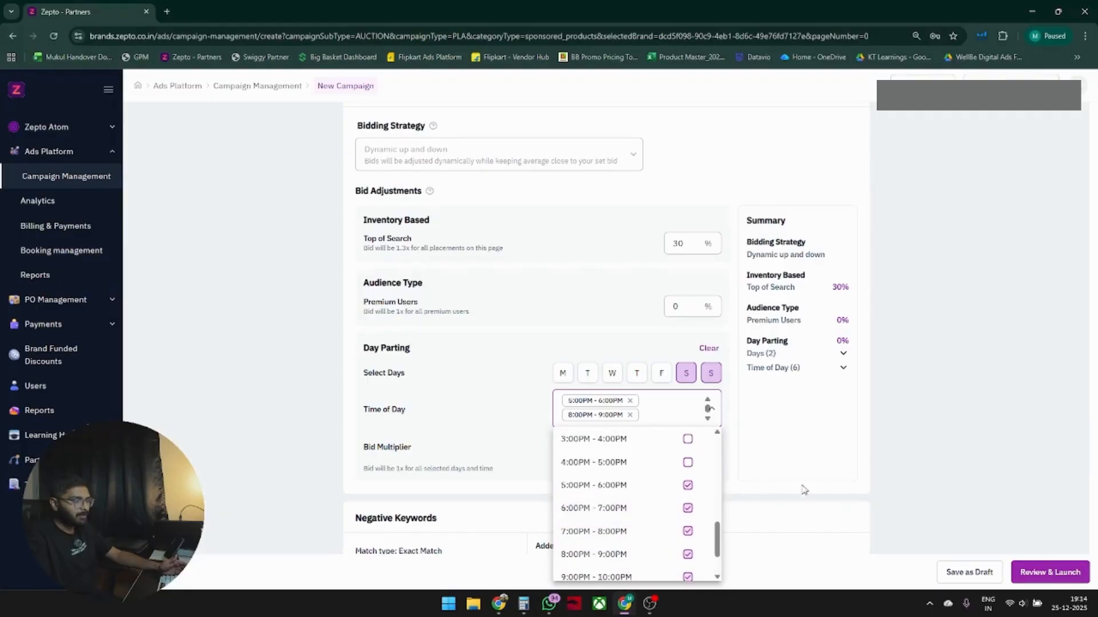
click(781, 436)
Set the day parting bid multiplier to 30%.
double_click(694, 446)
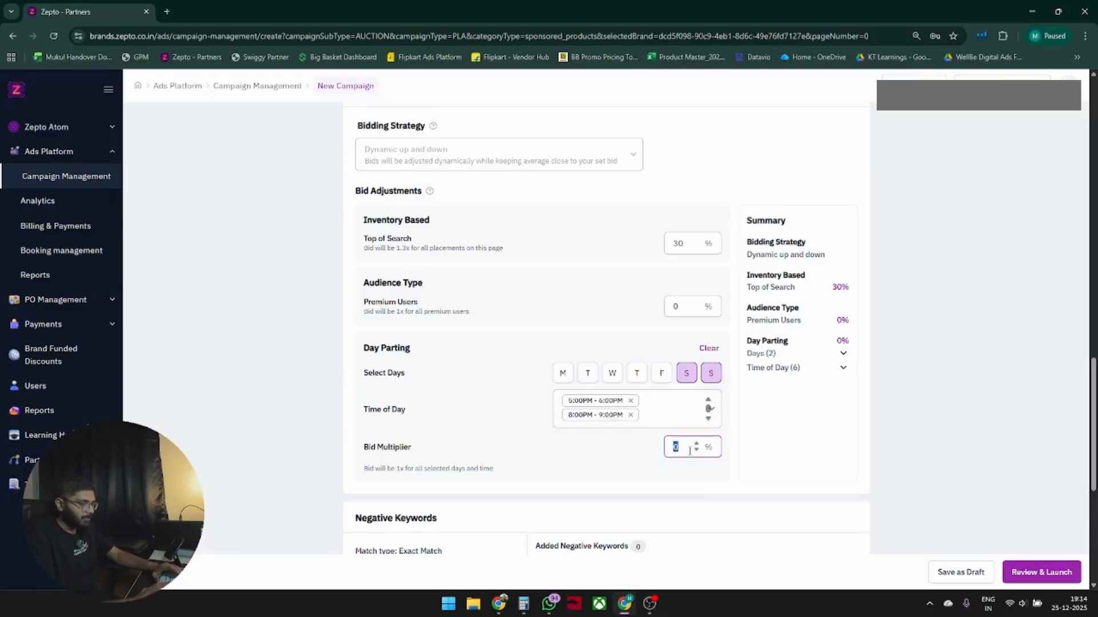
text(30)
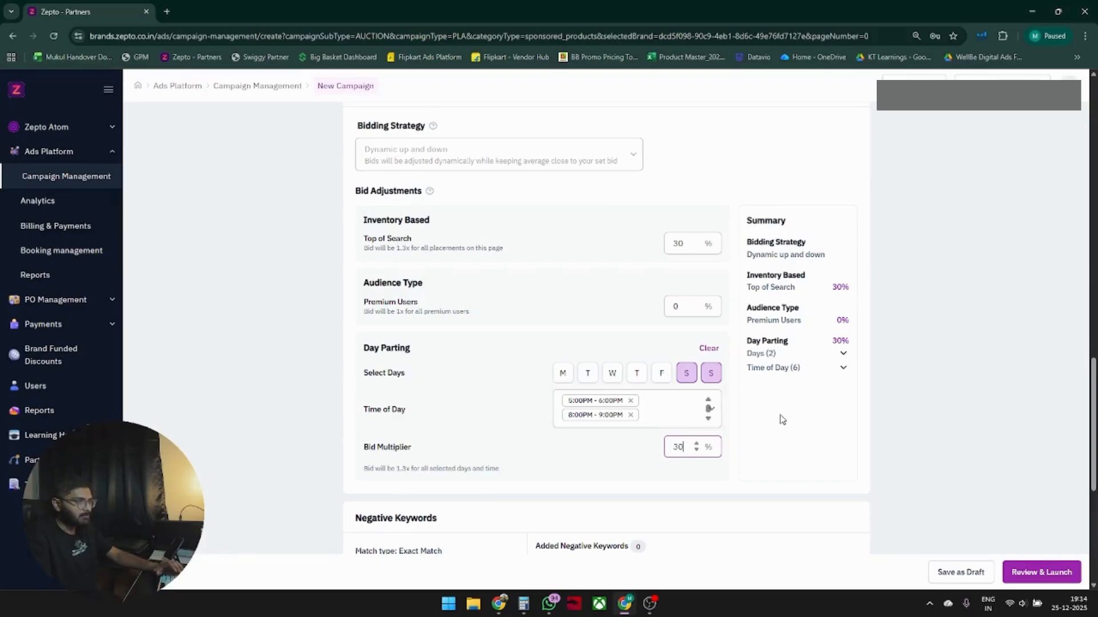
scroll(468, 262, up, 4)
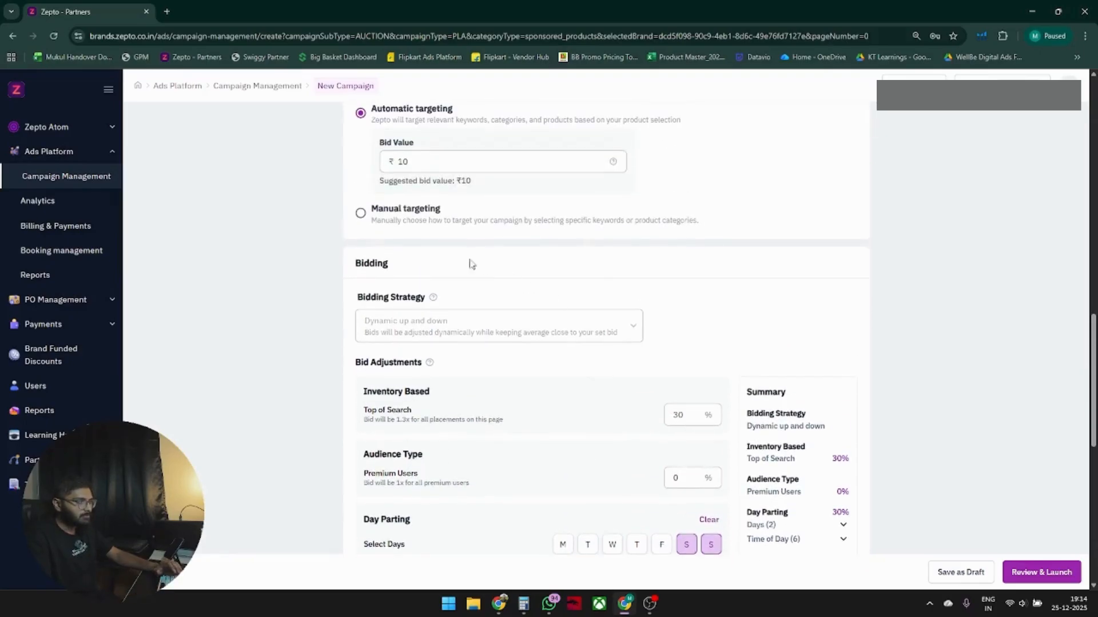
scroll(755, 400, down, 3)
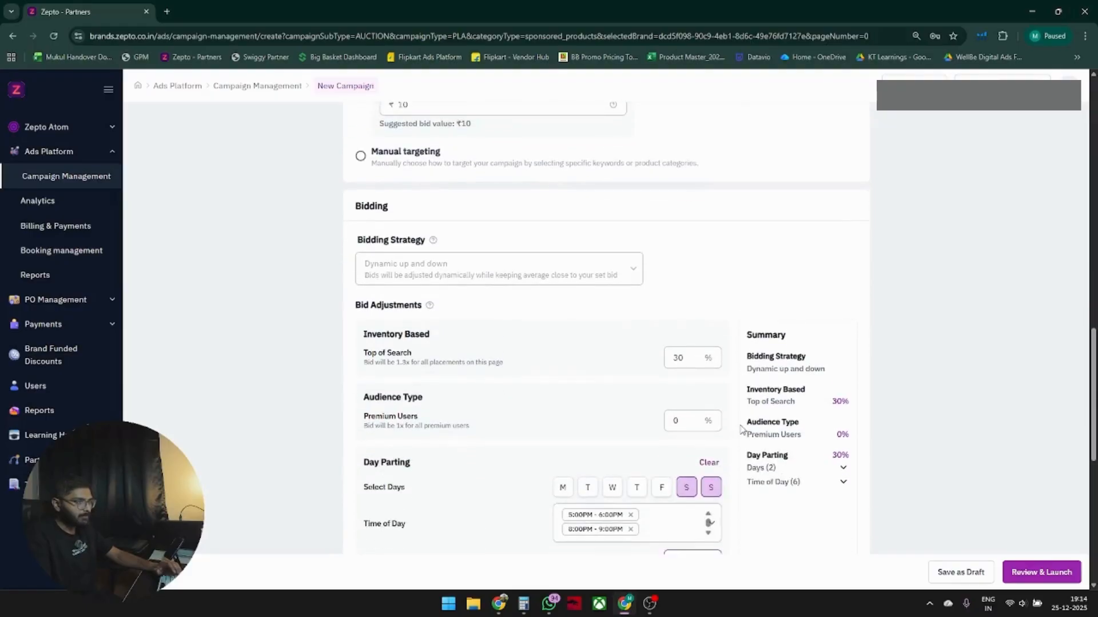
Try switching the day parting days from Saturday and Sunday to Wednesday and Thursday.
click(678, 503)
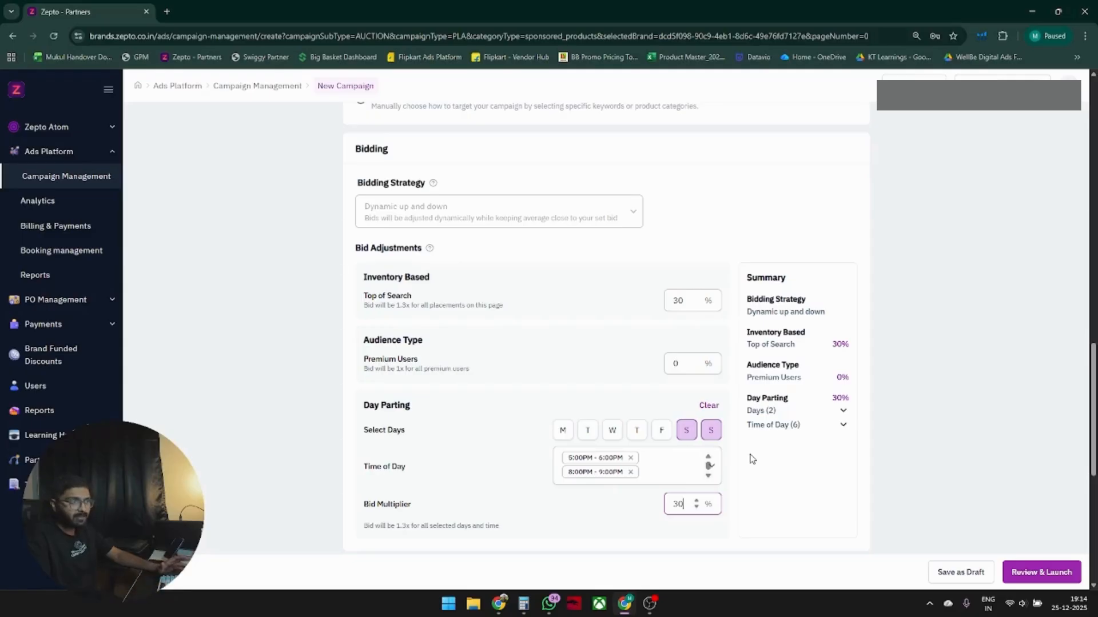
click(707, 435)
click(689, 436)
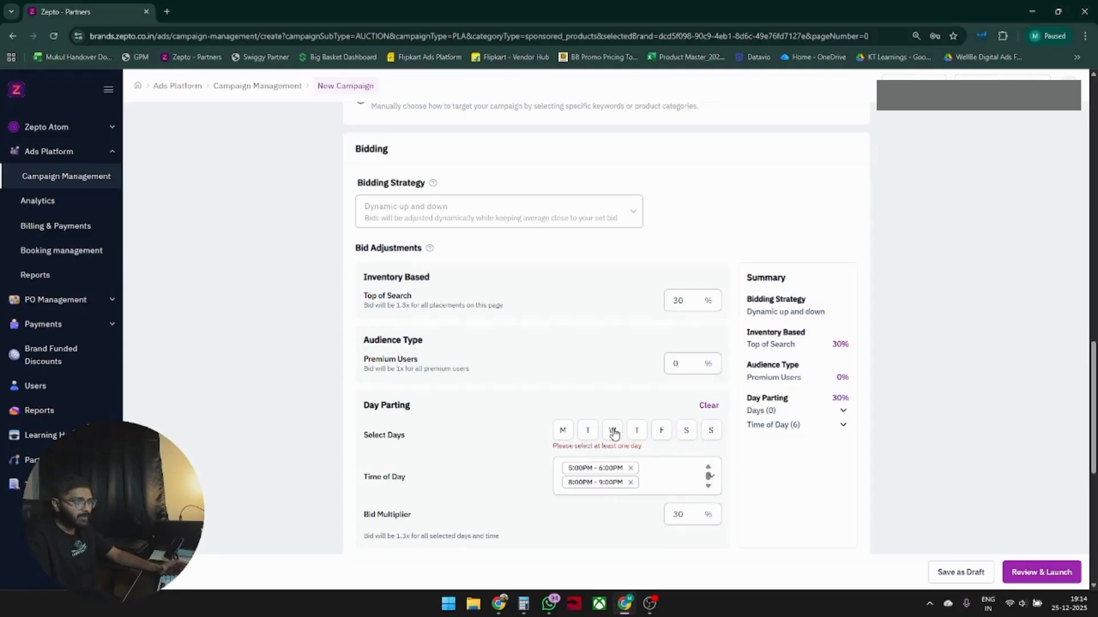
click(612, 432)
click(636, 432)
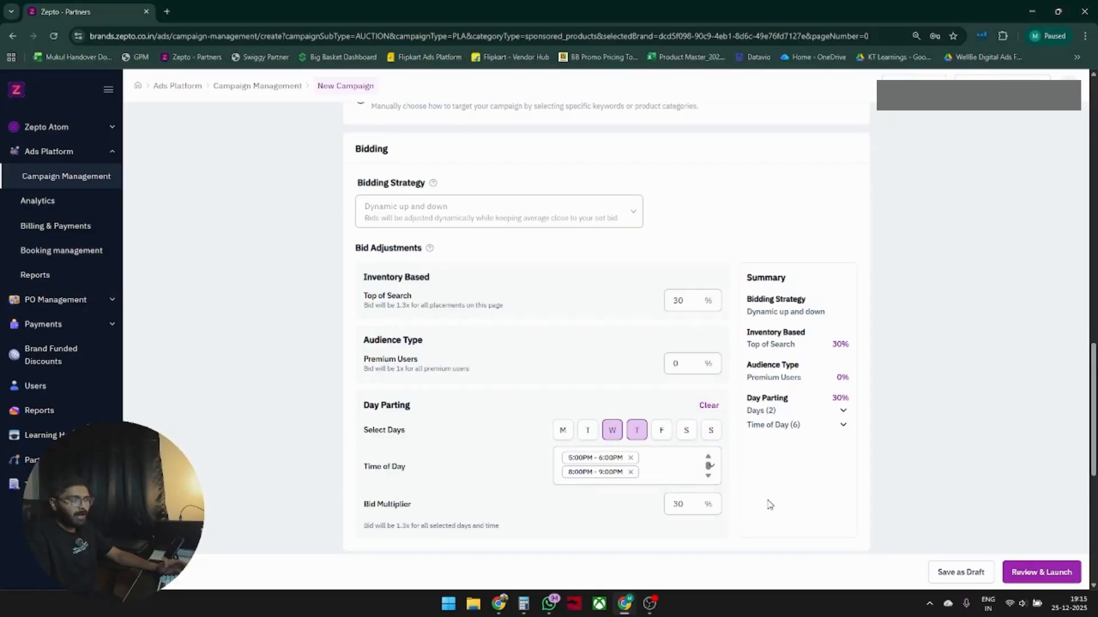
Clear all day parting days, time slots and bid multiplier.
click(715, 409)
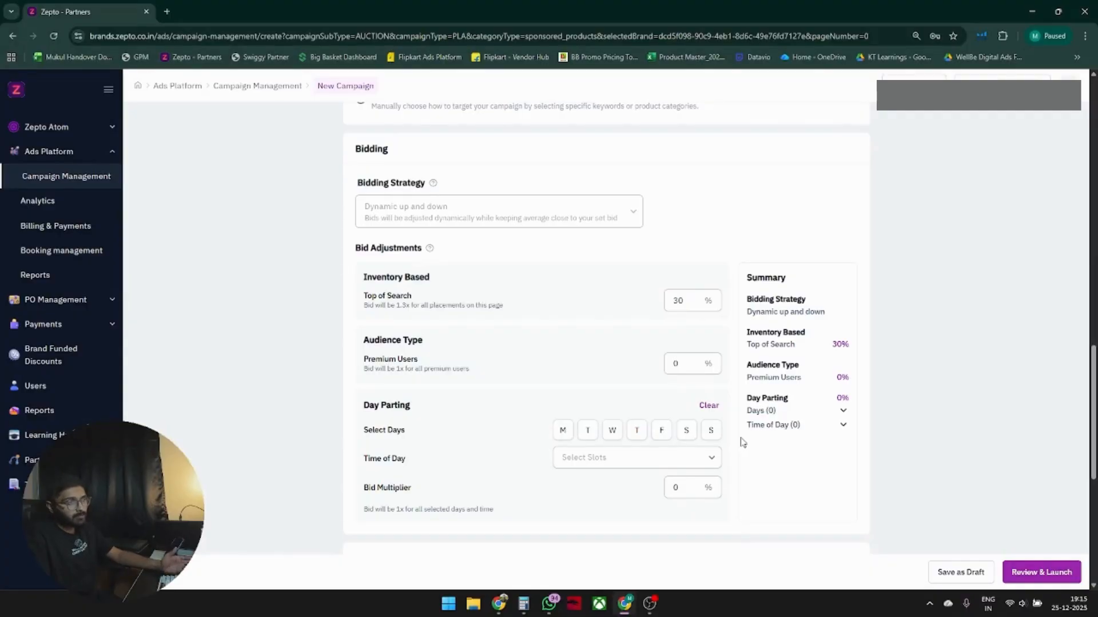
scroll(745, 437, down, 5)
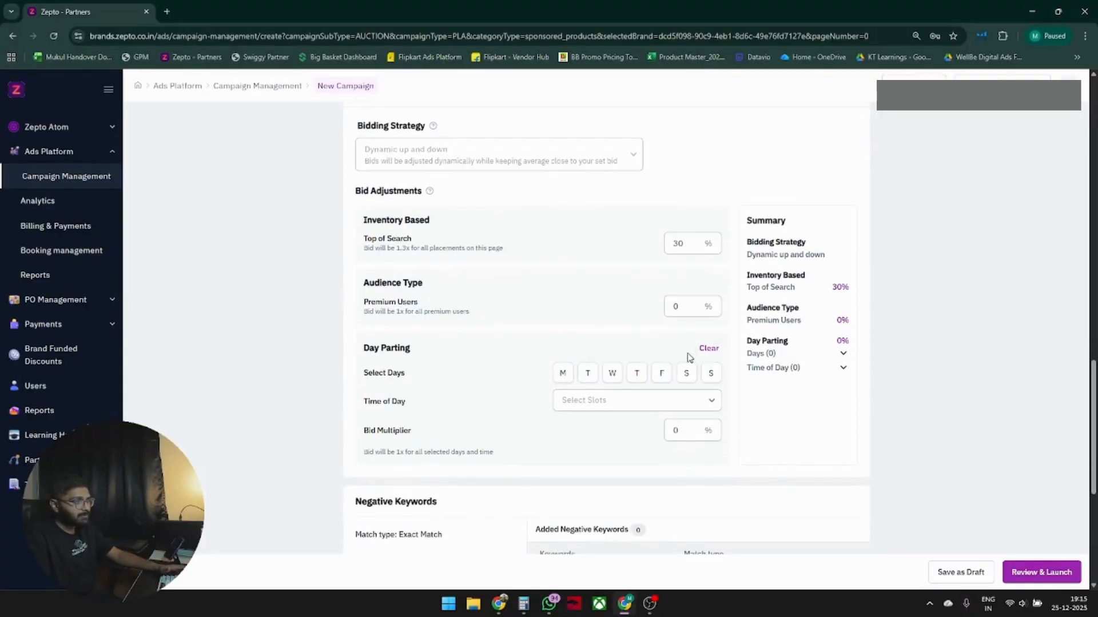
click(480, 353)
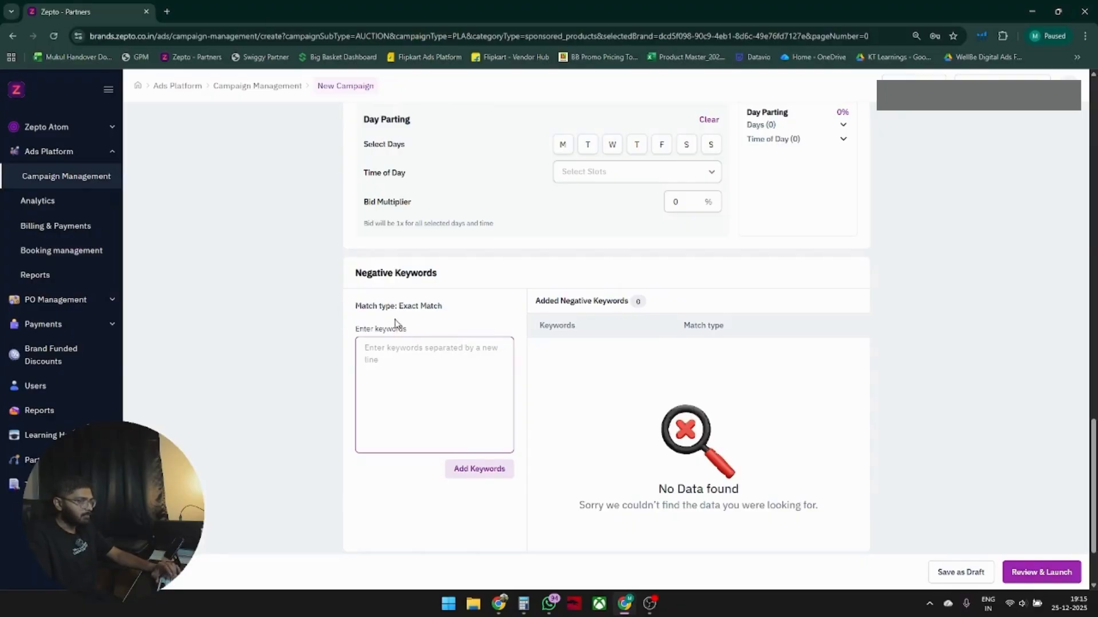
Switch ad targeting to Manual targeting using Keyword targeting.
drag(397, 308, 448, 321)
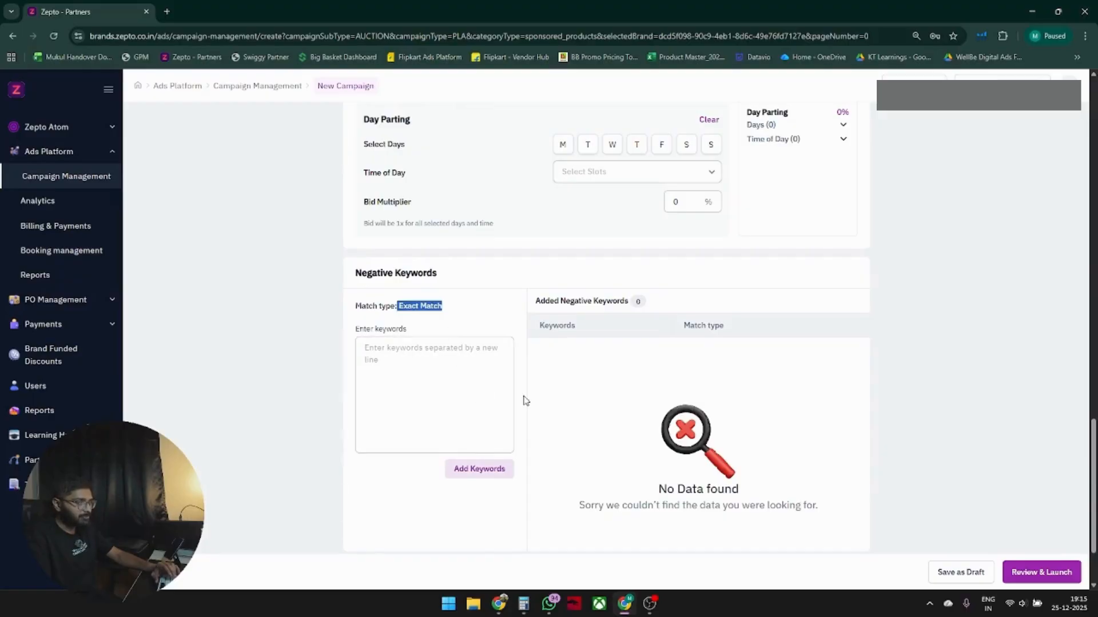
scroll(686, 398, down, 2)
scroll(676, 368, up, 15)
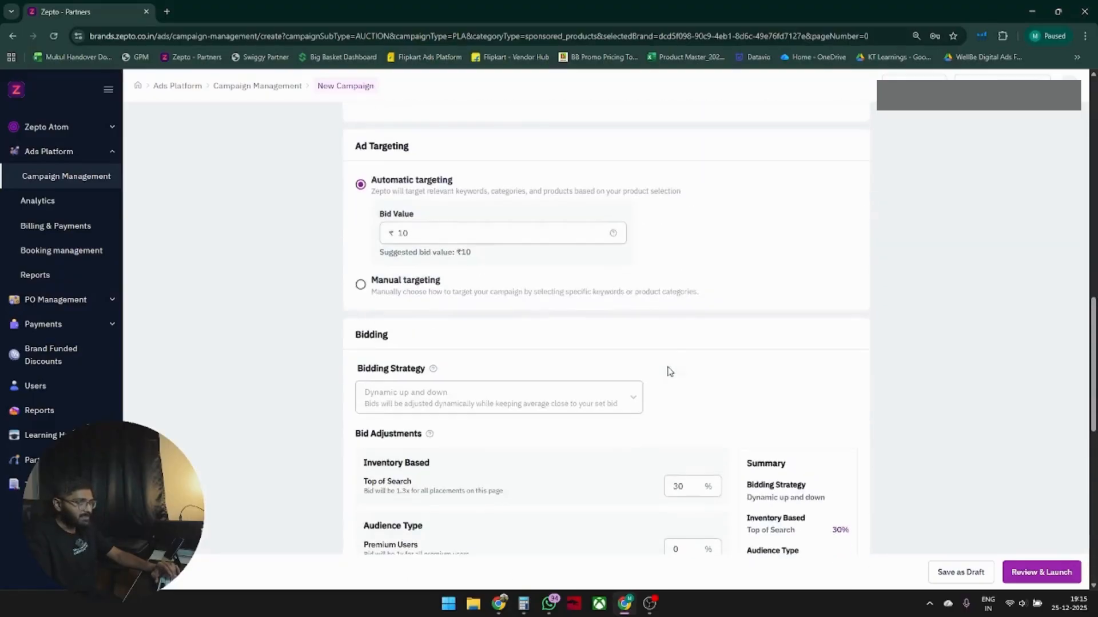
scroll(610, 373, down, 3)
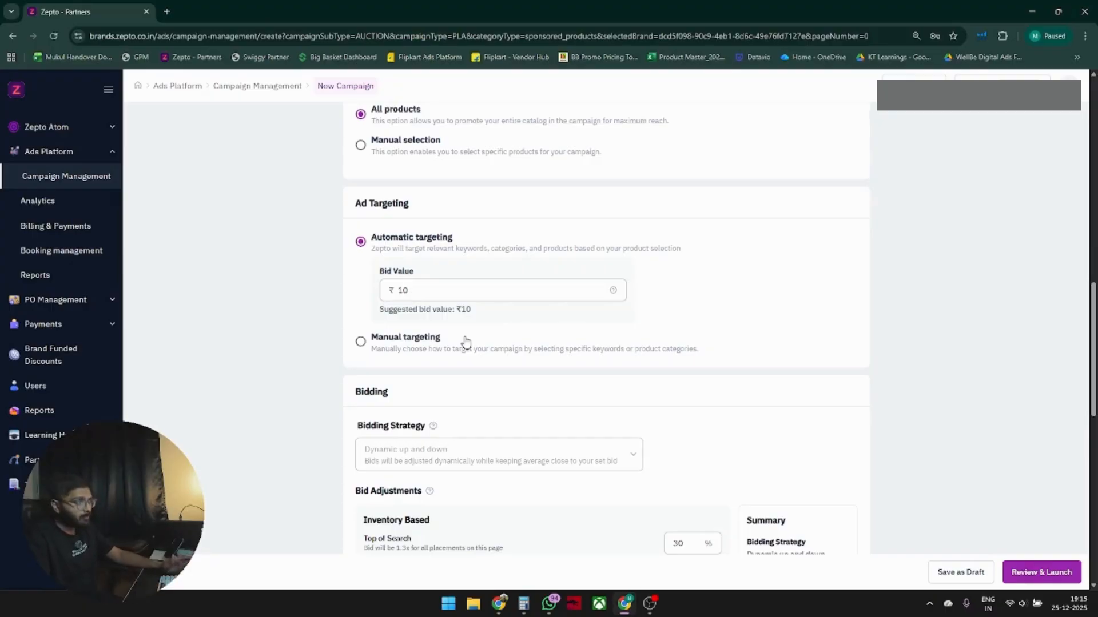
click(416, 343)
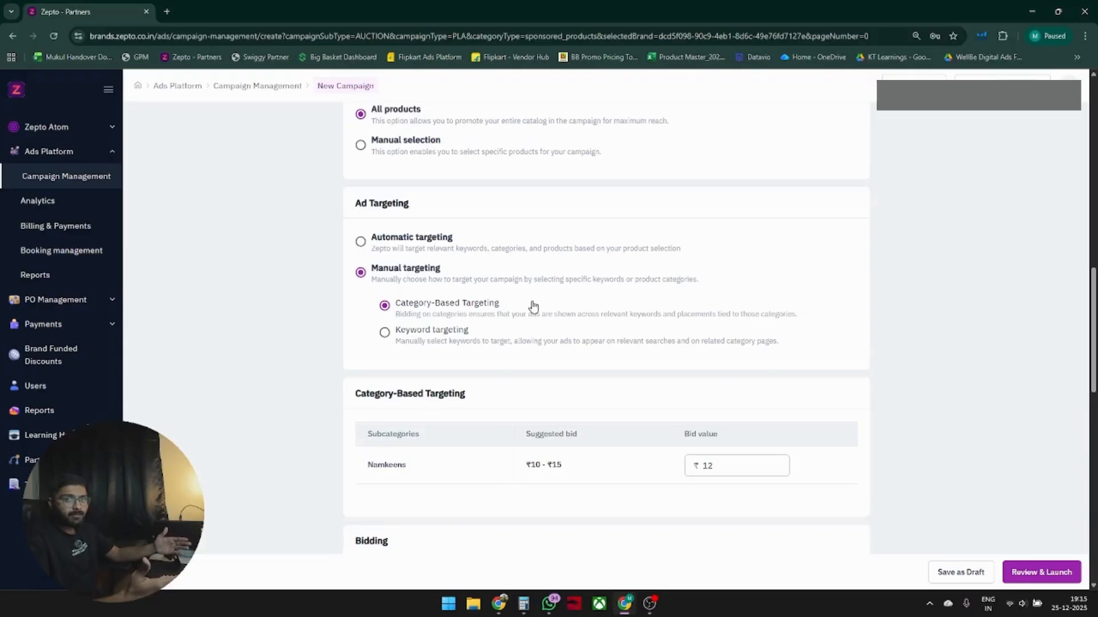
click(436, 339)
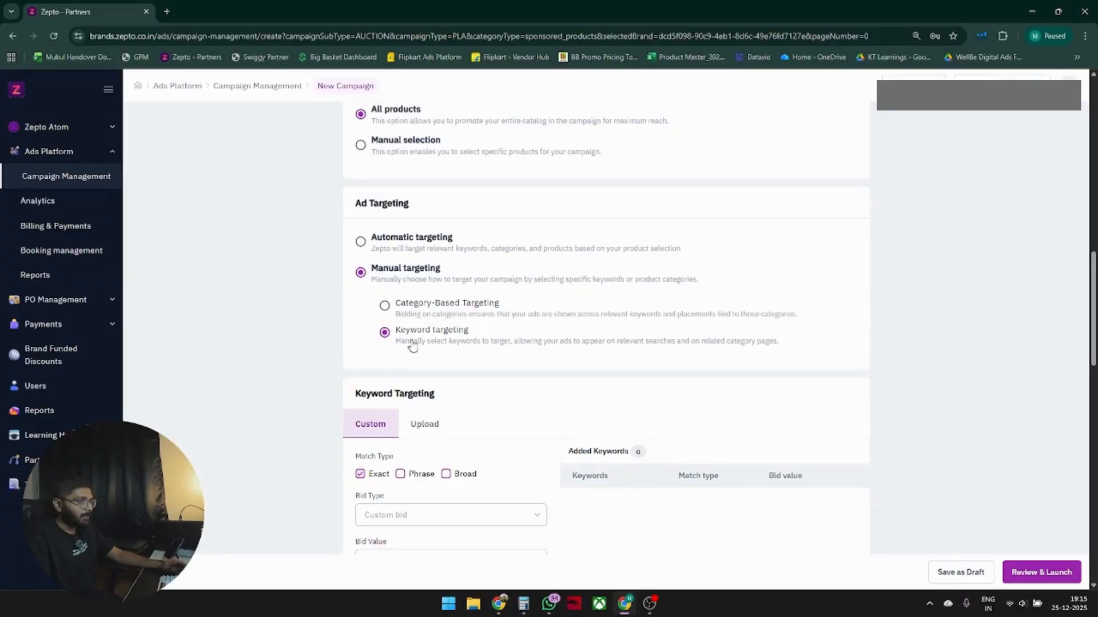
Examine the Upload option for keyword targeting, then return to the Custom keyword entry.
scroll(508, 335, down, 2)
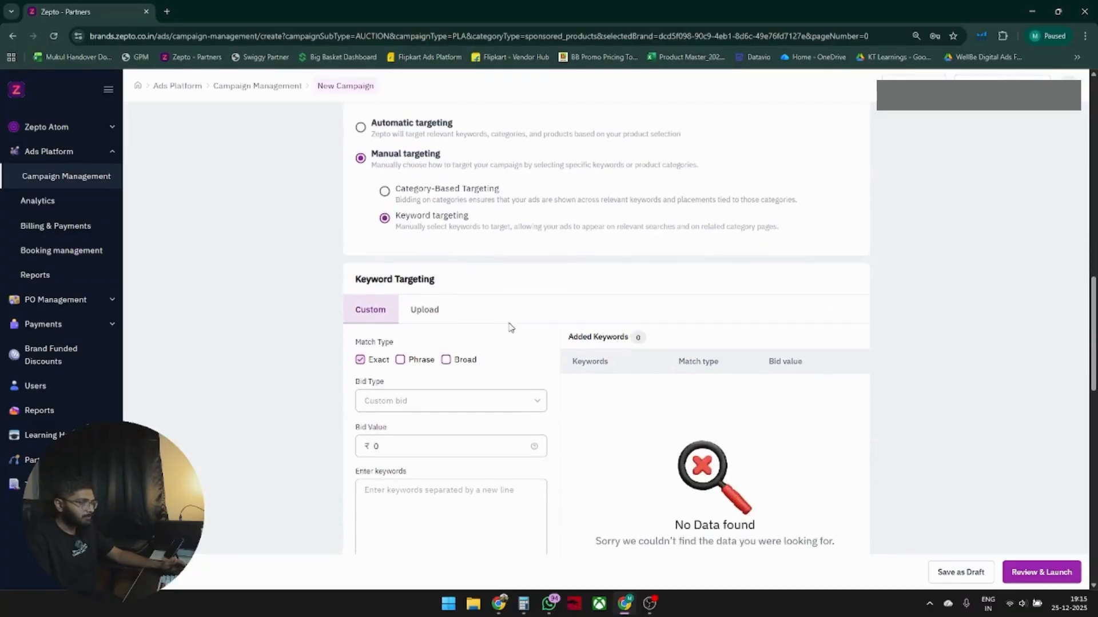
drag(366, 282, 443, 288)
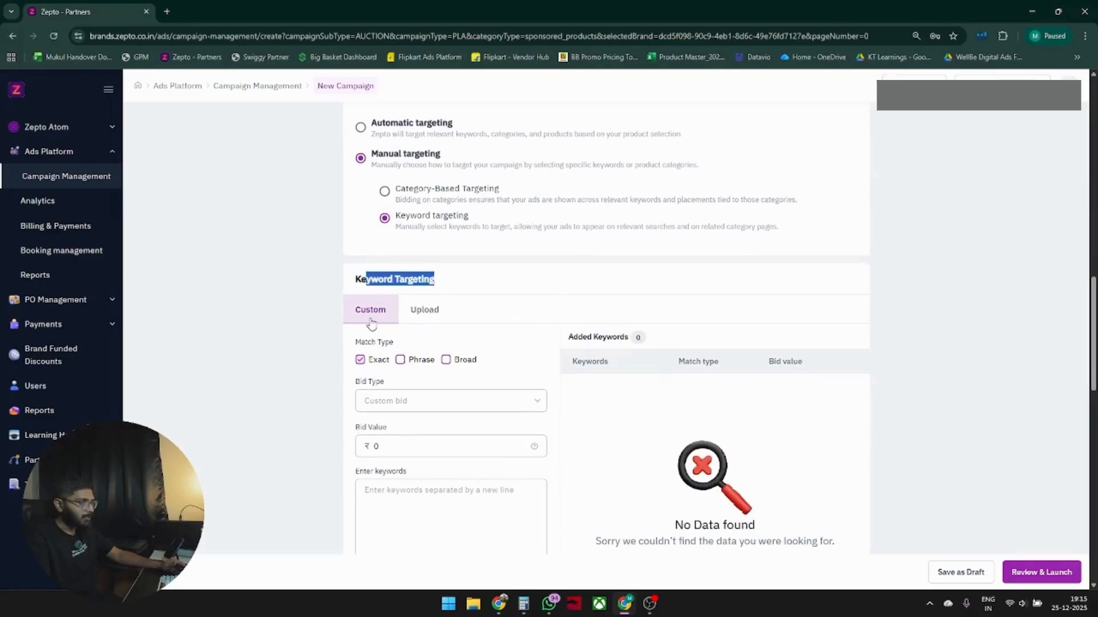
click(434, 313)
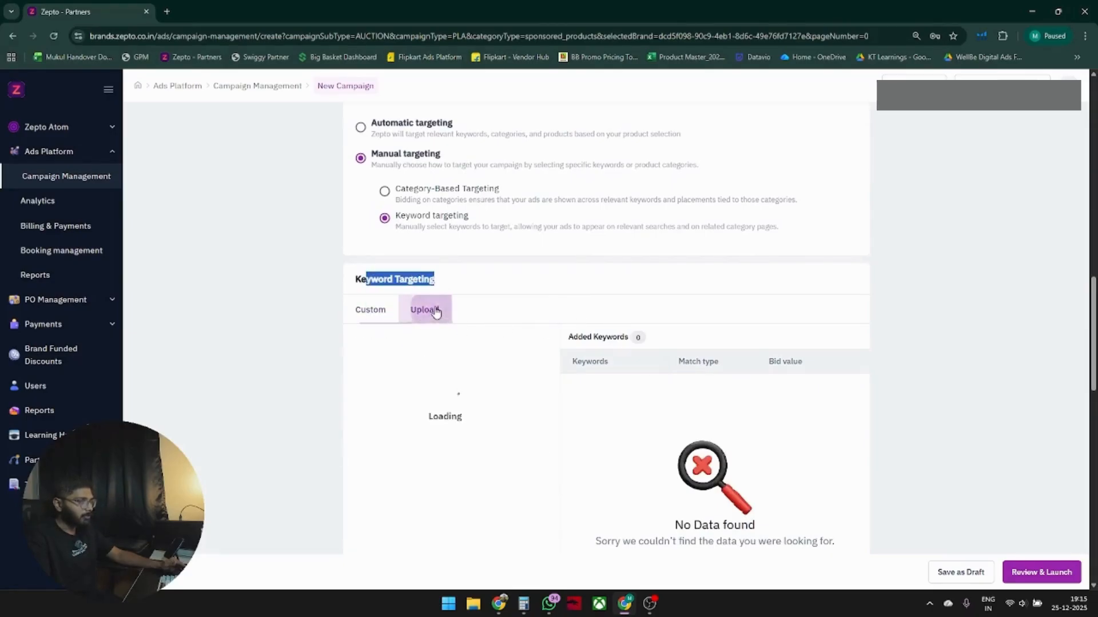
click(592, 293)
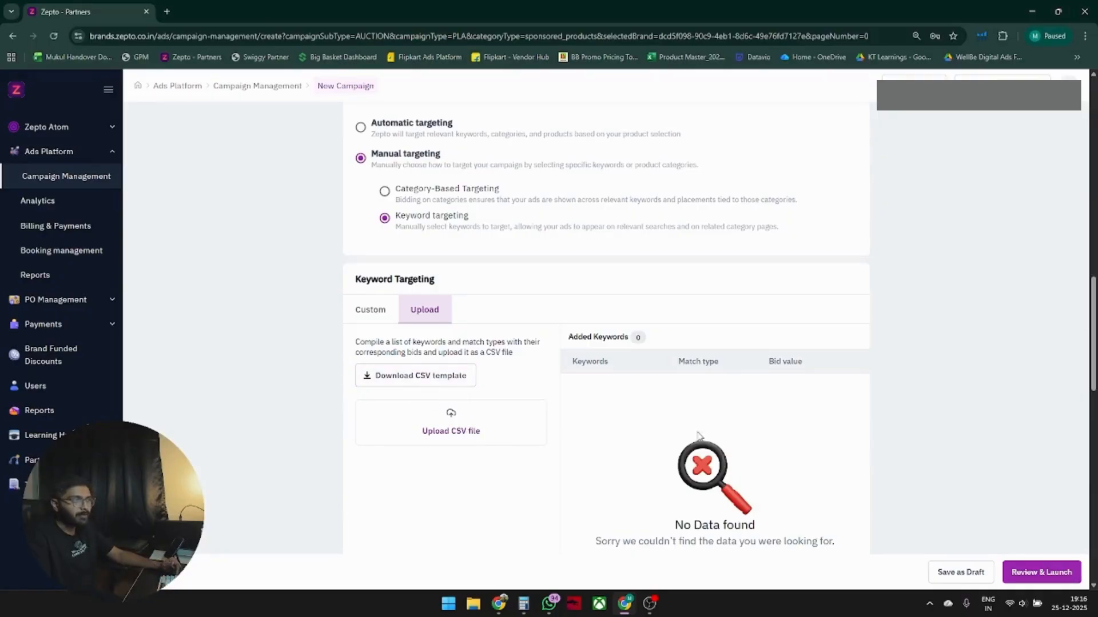
click(381, 314)
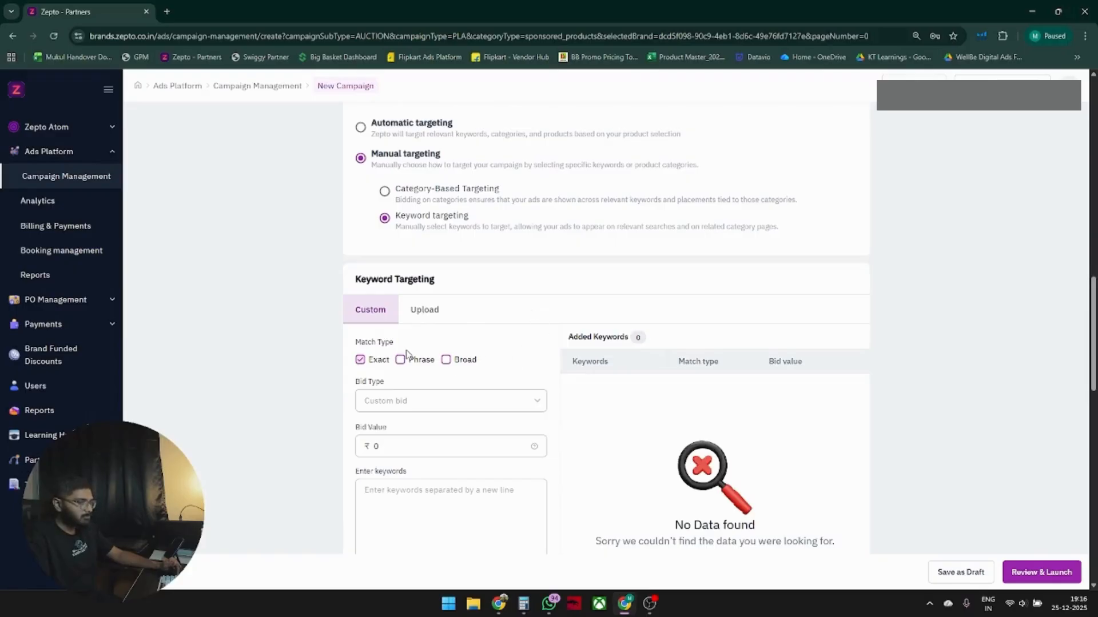
drag(358, 342, 424, 345)
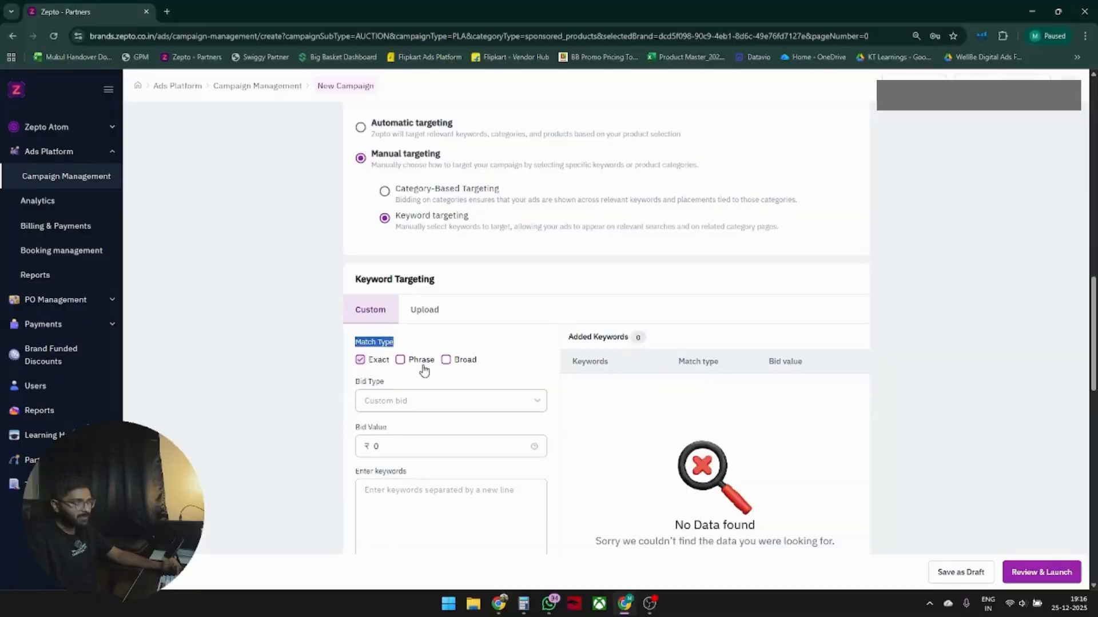
Set the keyword match type to Phrase only and the keyword bid value to ₹10.
click(382, 362)
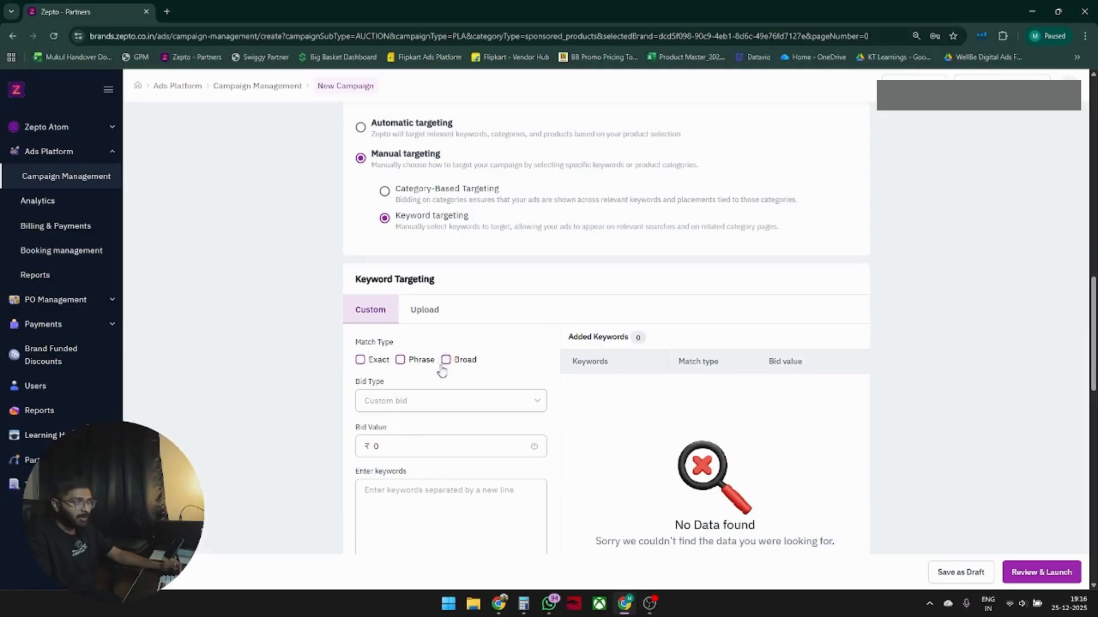
click(402, 363)
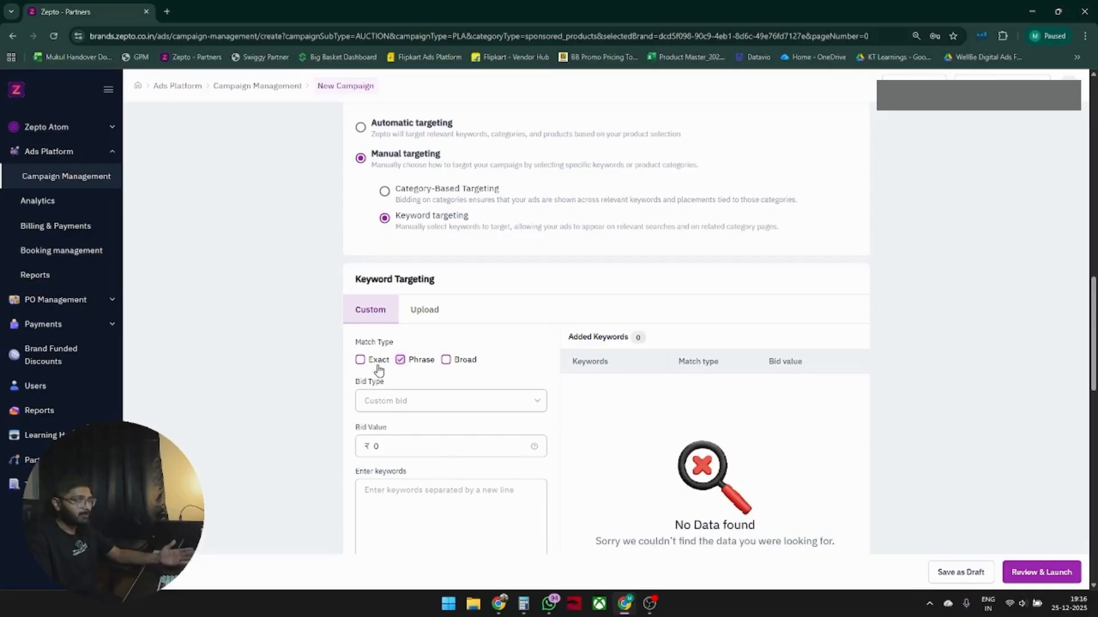
click(374, 363)
click(375, 364)
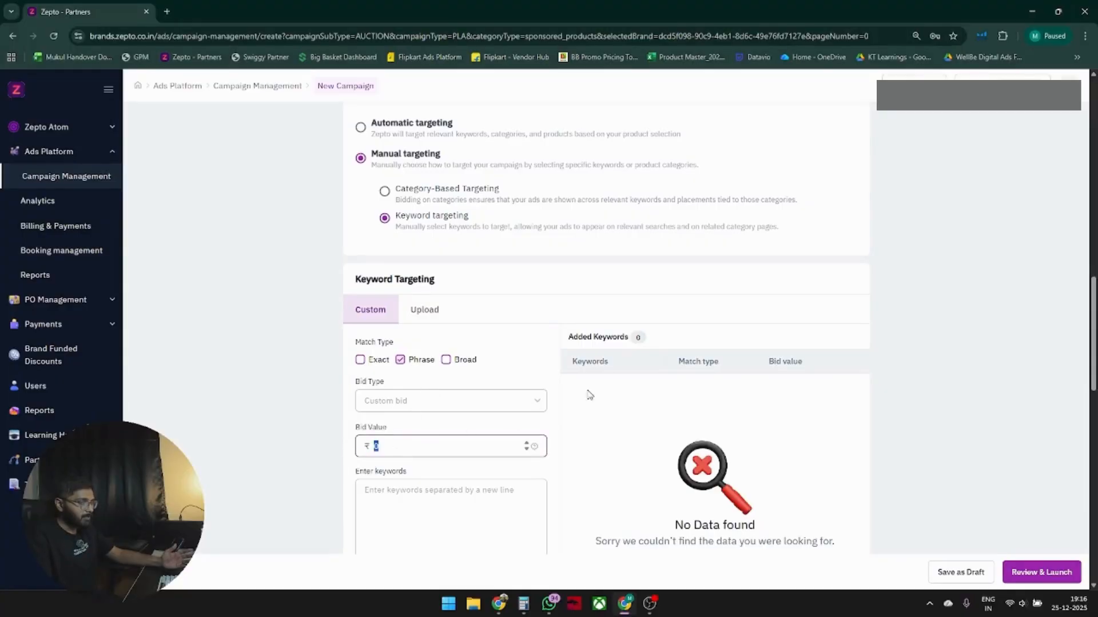
text(10)
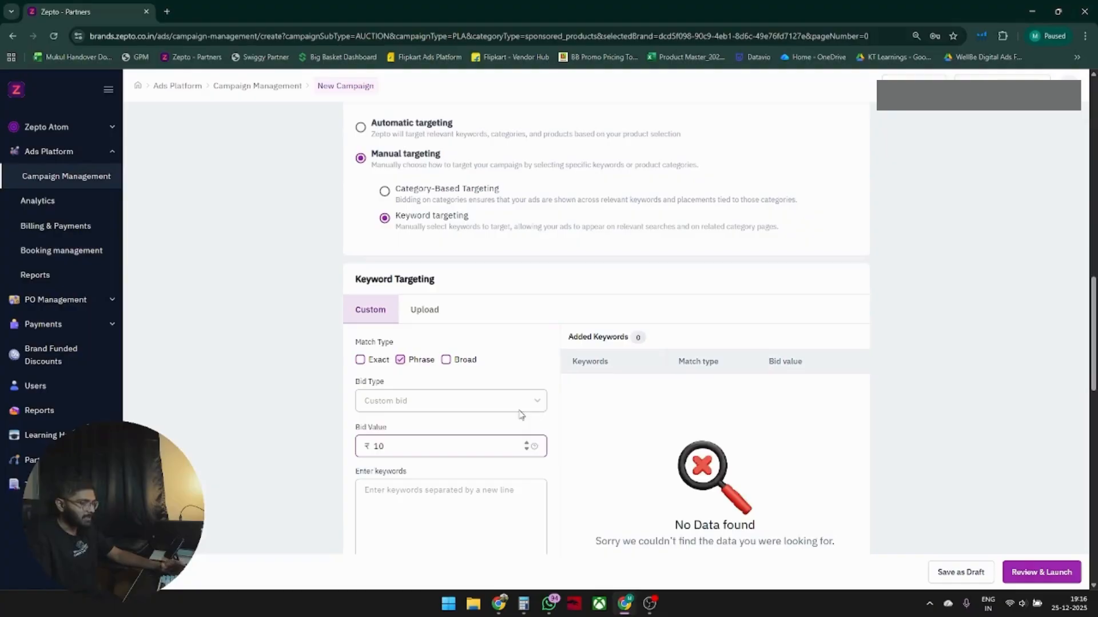
Enter the keywords mango pickle, lemon pickle and chilli pickle, one per line.
scroll(492, 378, down, 1)
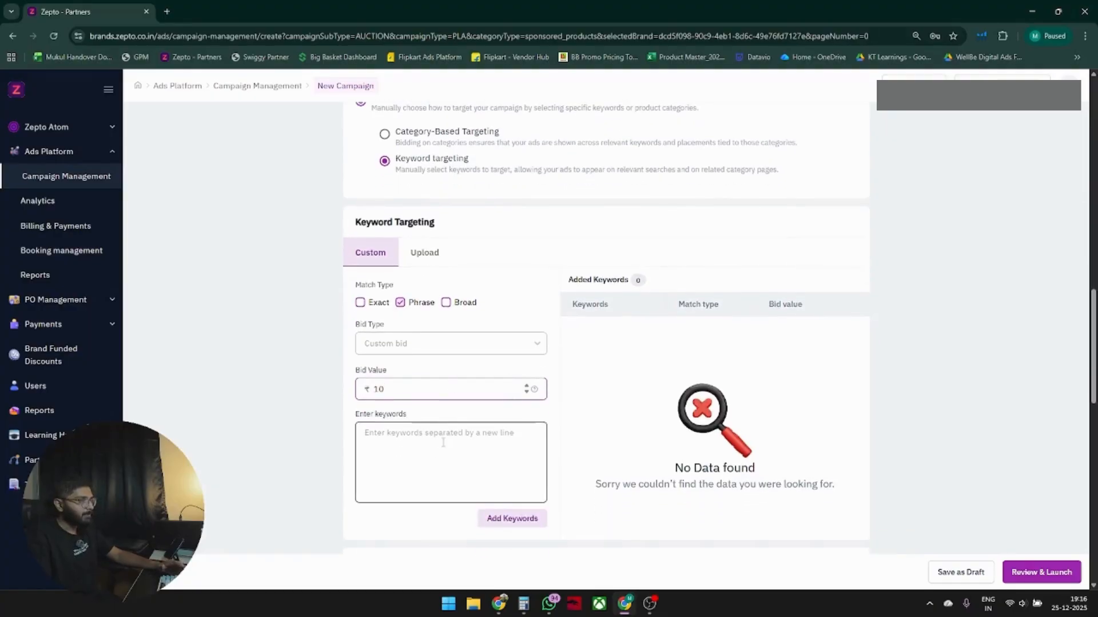
scroll(529, 349, down, 2)
click(421, 343)
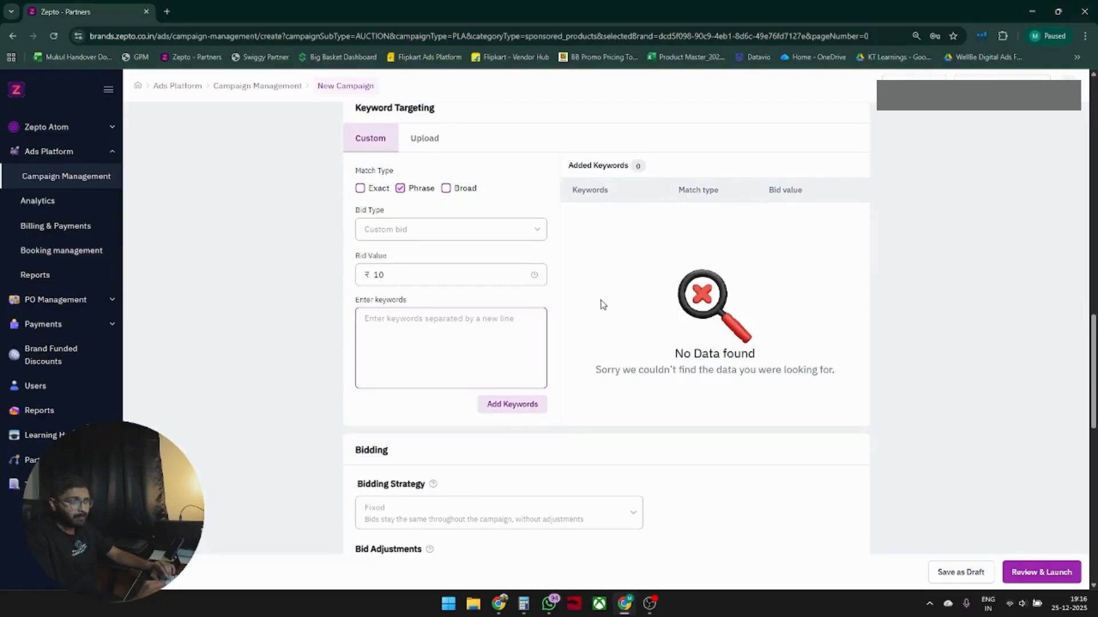
text(mango pickle)
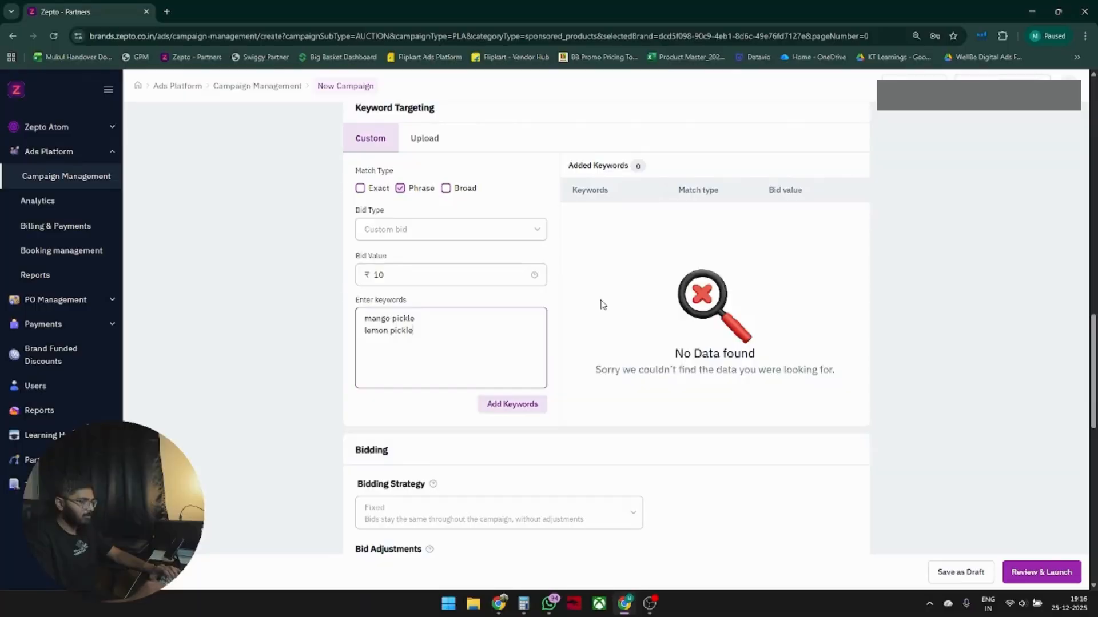
text(chilli pickle)
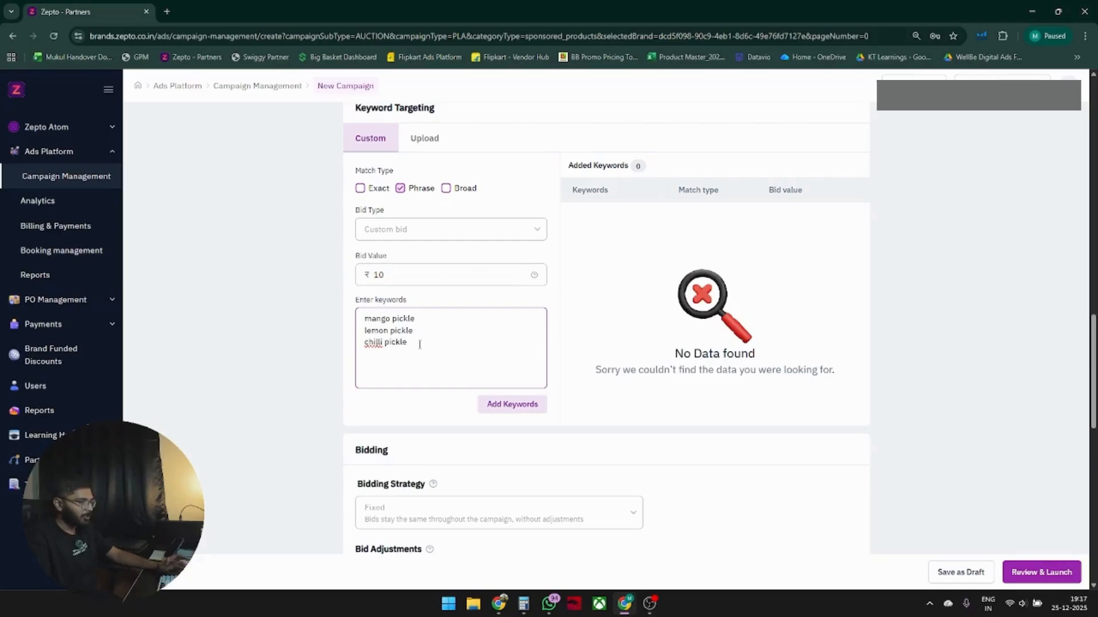
Copy the three keywords and switch to Google Ads Keyword Planner to discover new keywords from them.
drag(420, 343, 333, 317)
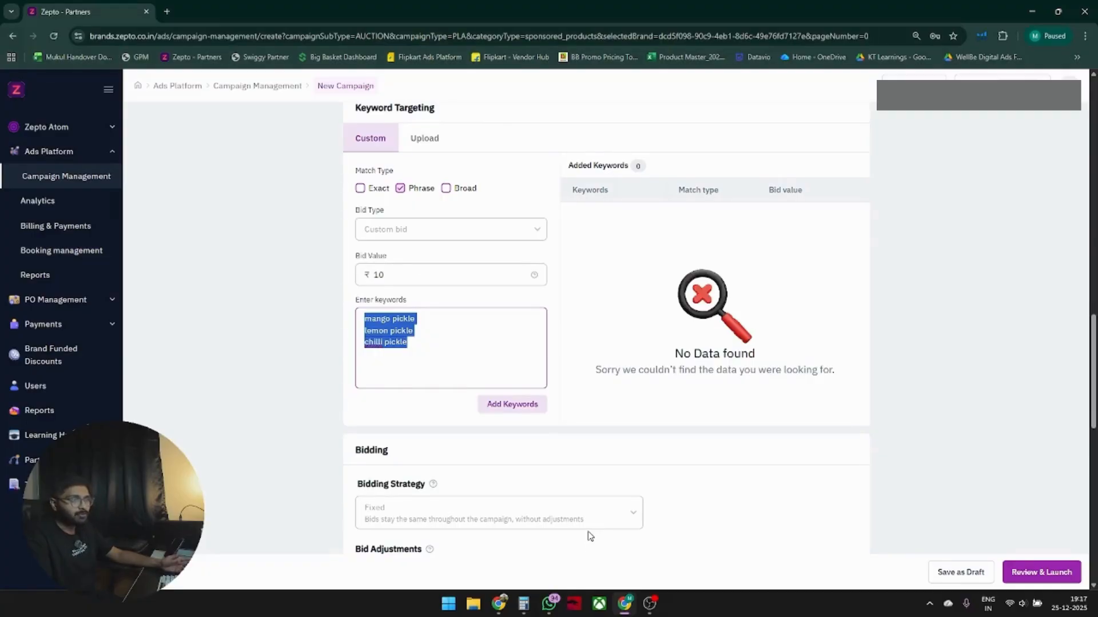
mouse_move(499, 607)
click(498, 540)
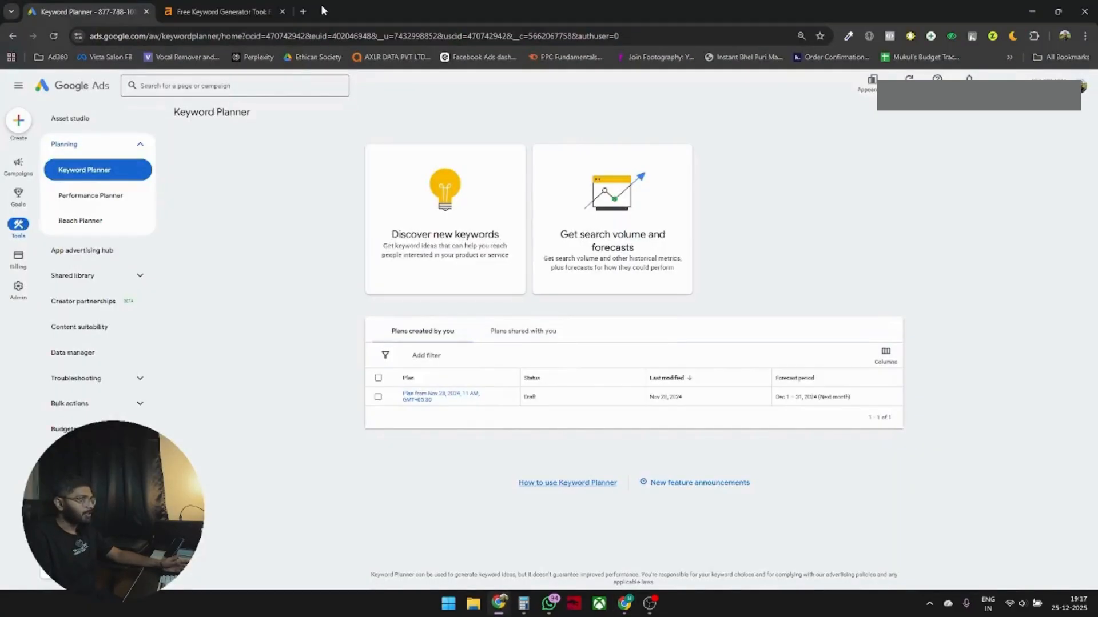
click(162, 14)
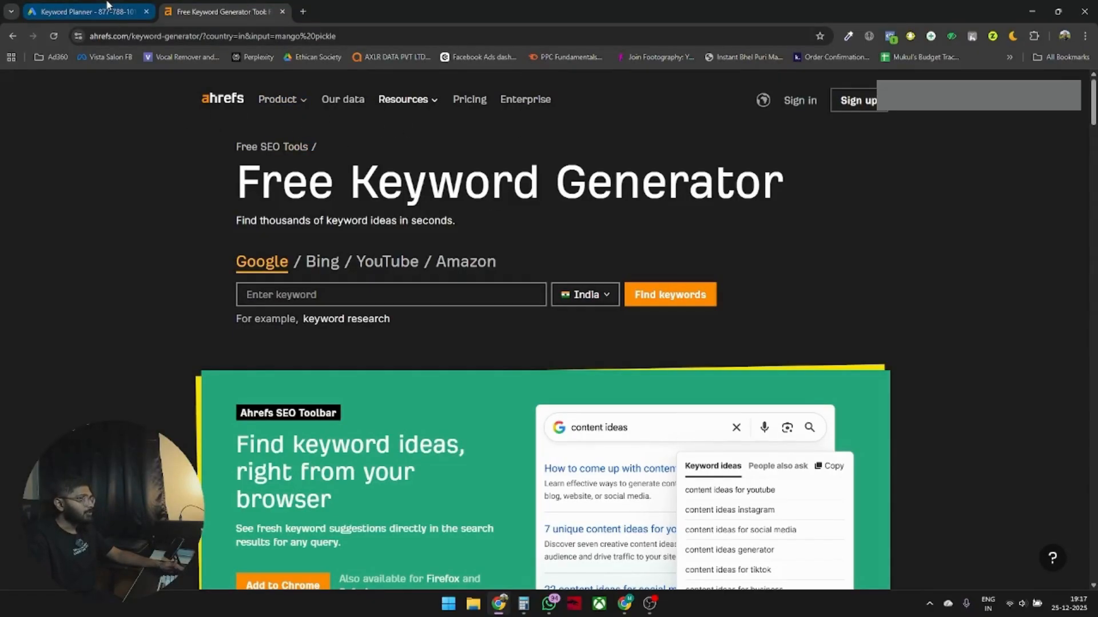
mouse_move(107, 4)
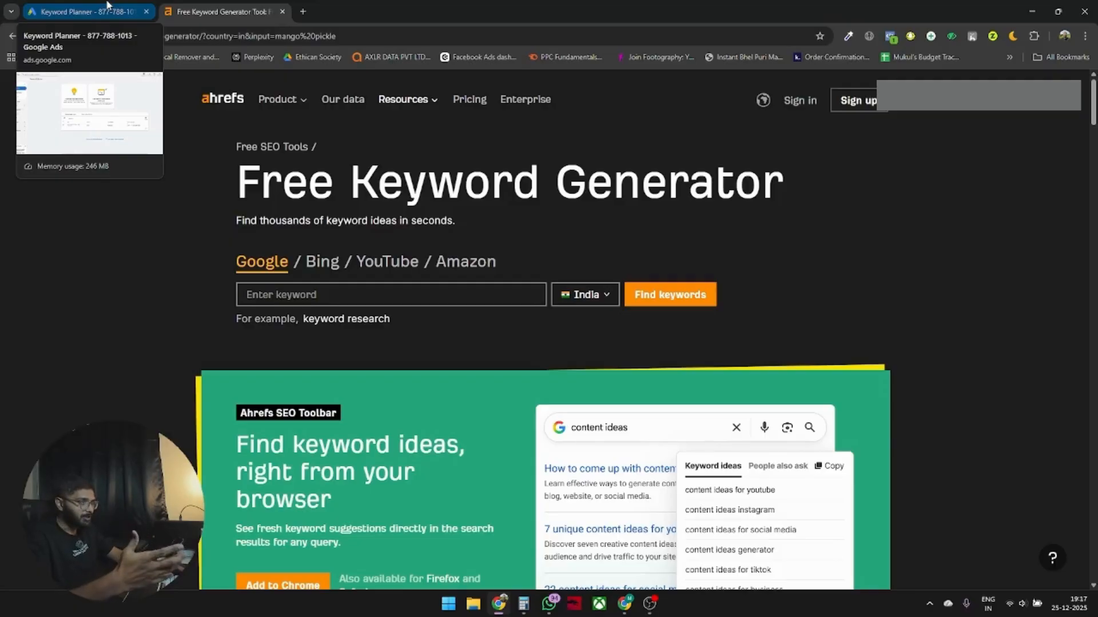
click(107, 4)
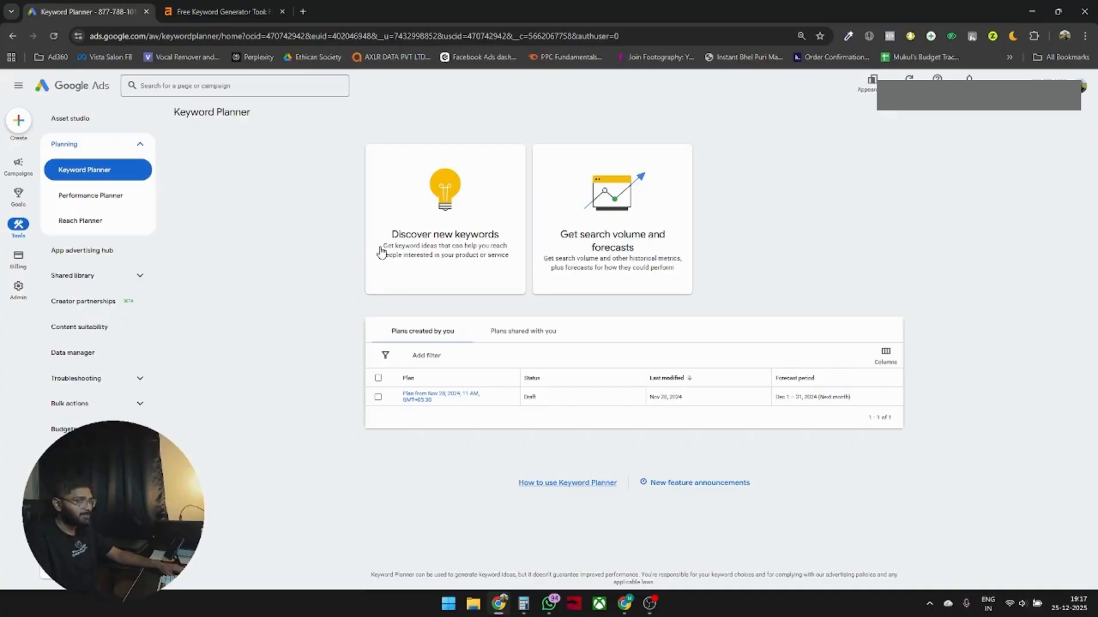
click(481, 225)
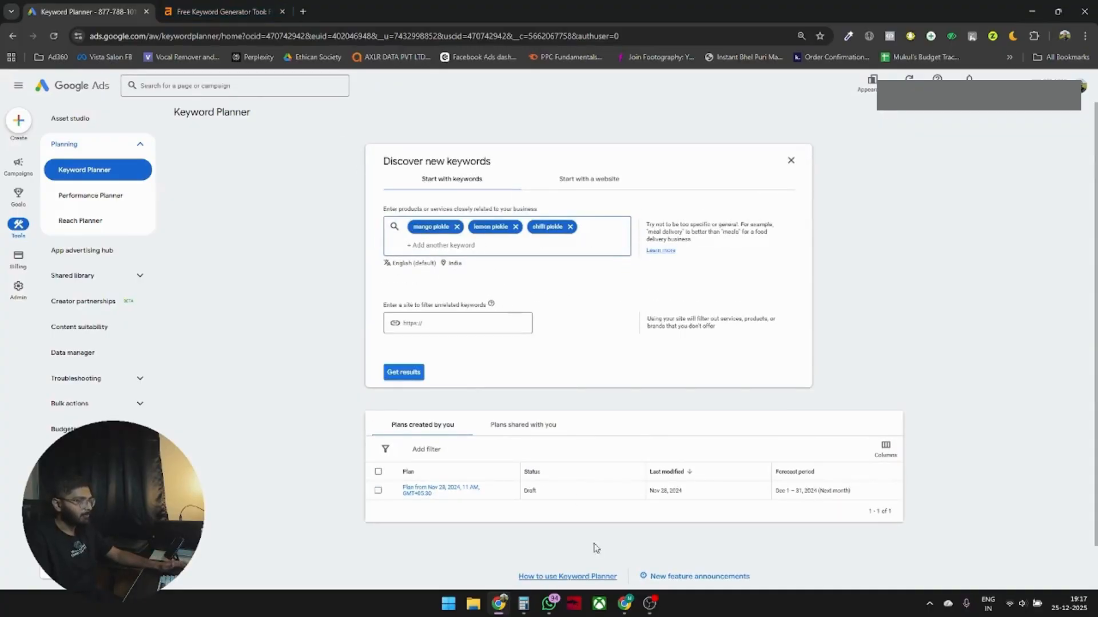
Check the location setting of the keyword discovery search without changing it.
key(alt+Tab)
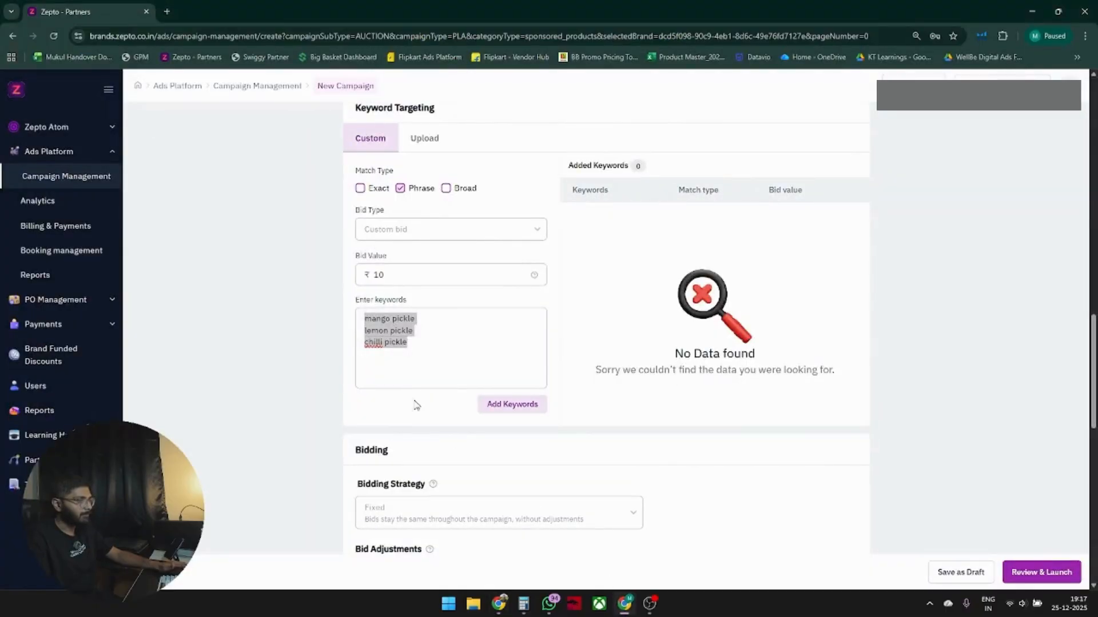
click(510, 600)
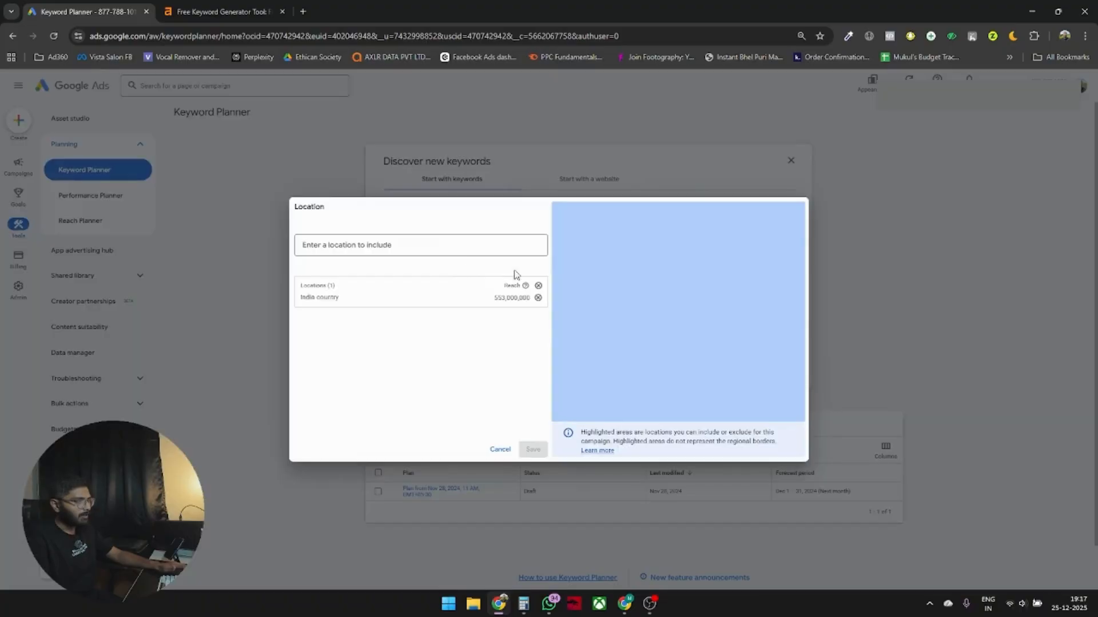
click(456, 264)
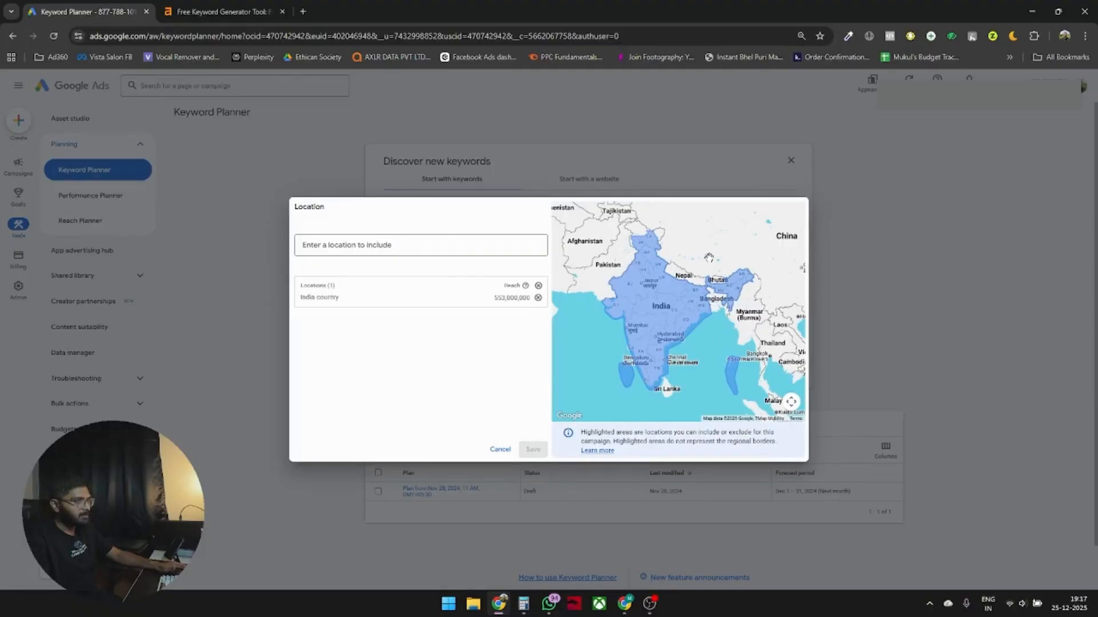
click(500, 450)
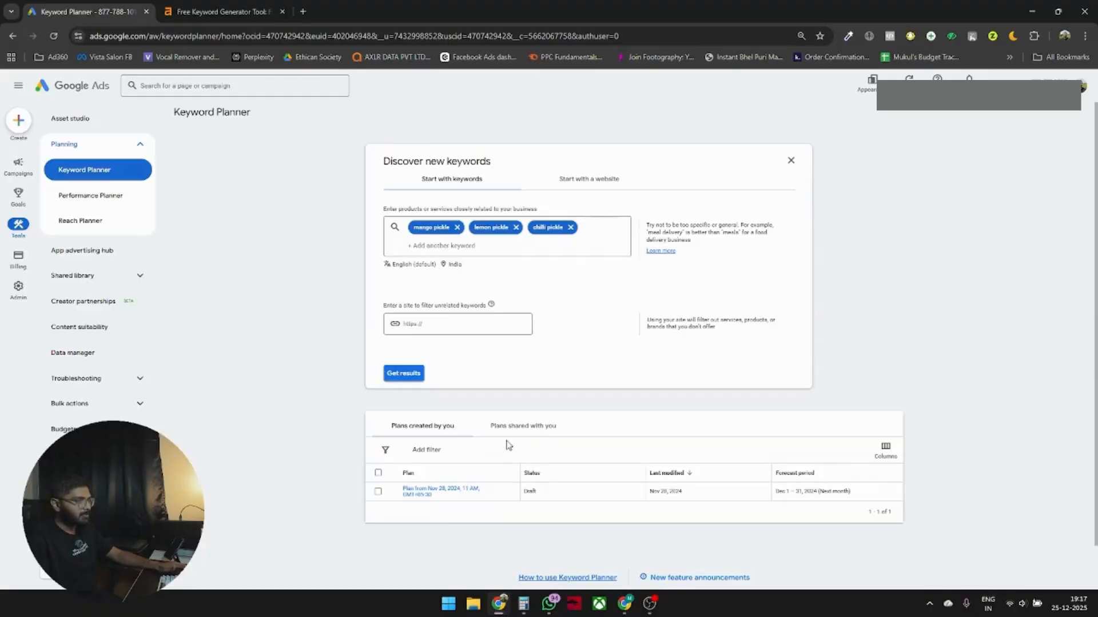
Get keyword ideas in Keyword Planner for the three pickle keywords.
click(413, 375)
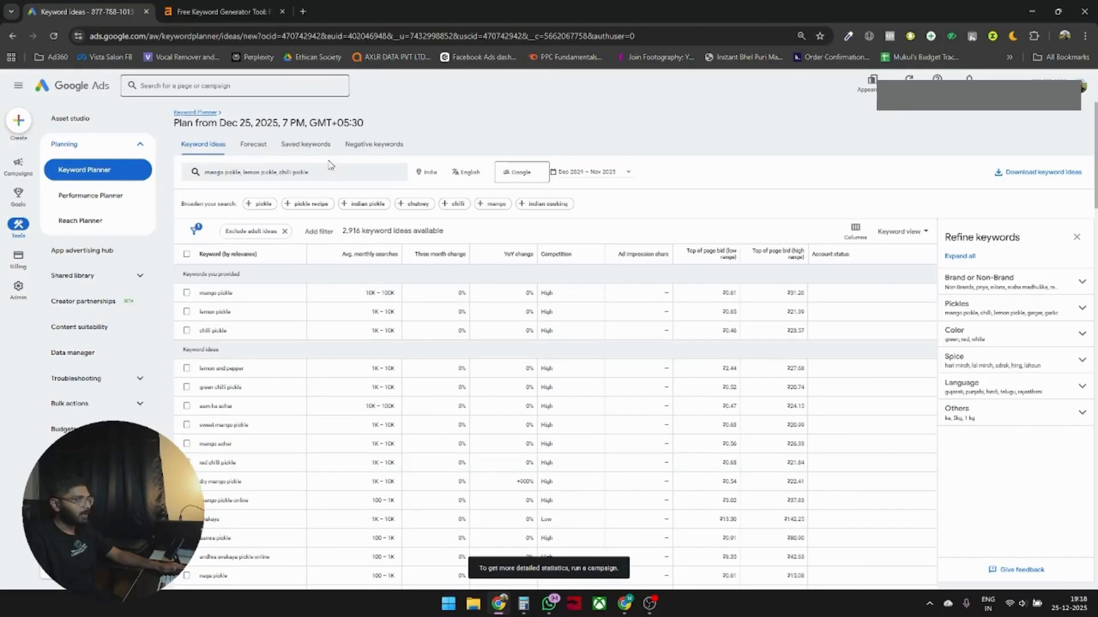
Return to the Zepto campaign form and add the three entered keywords to the keyword list.
click(627, 603)
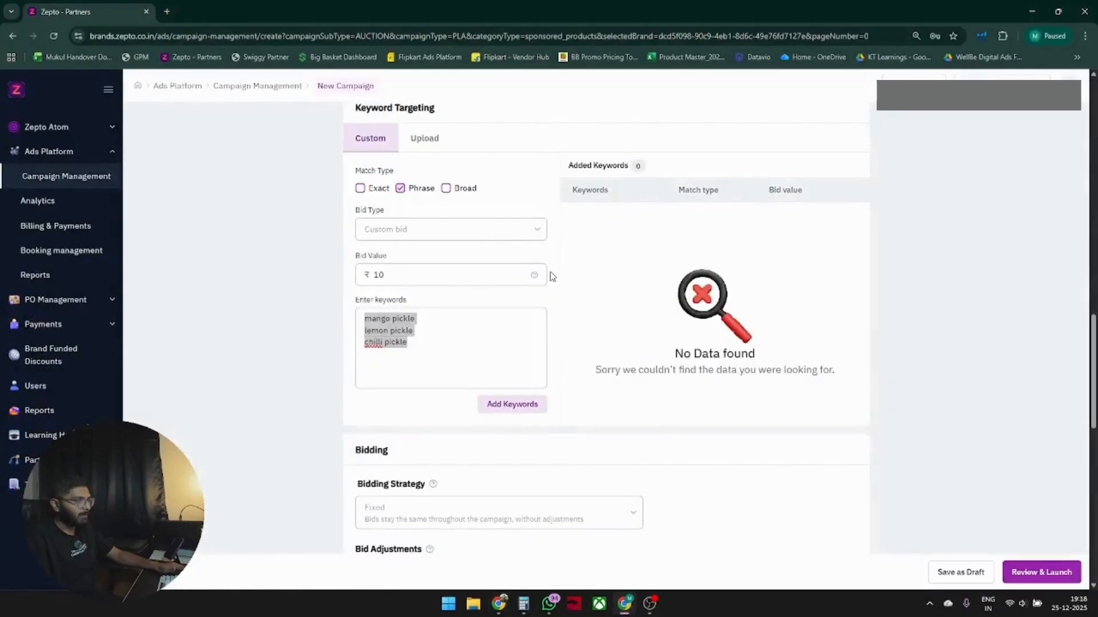
click(514, 407)
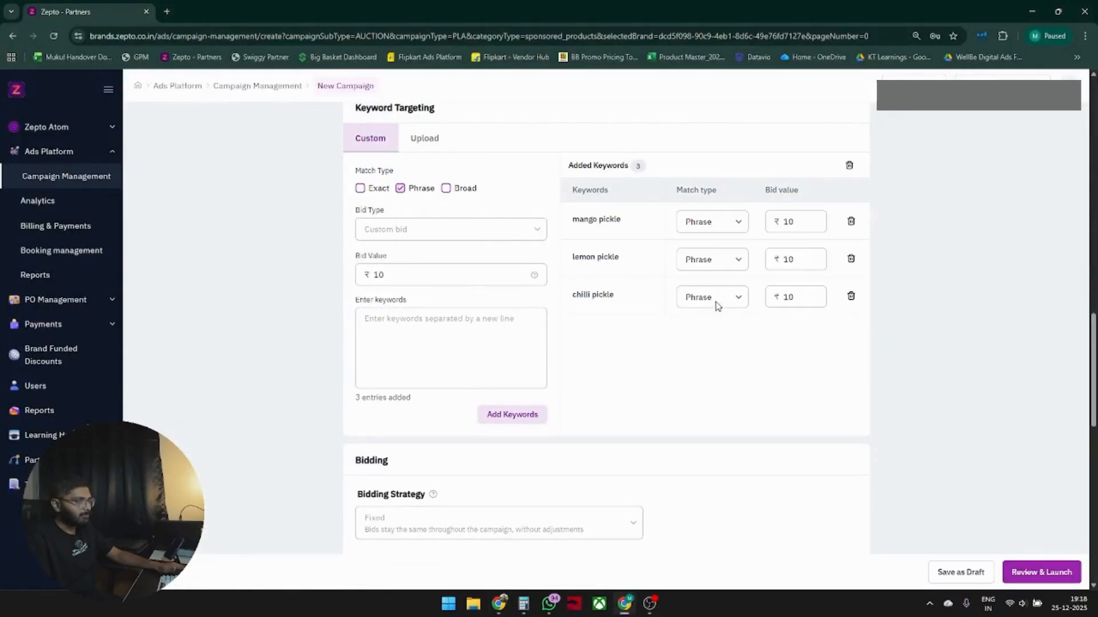
Set the mango pickle keyword's bid value to ₹7.
double_click(788, 222)
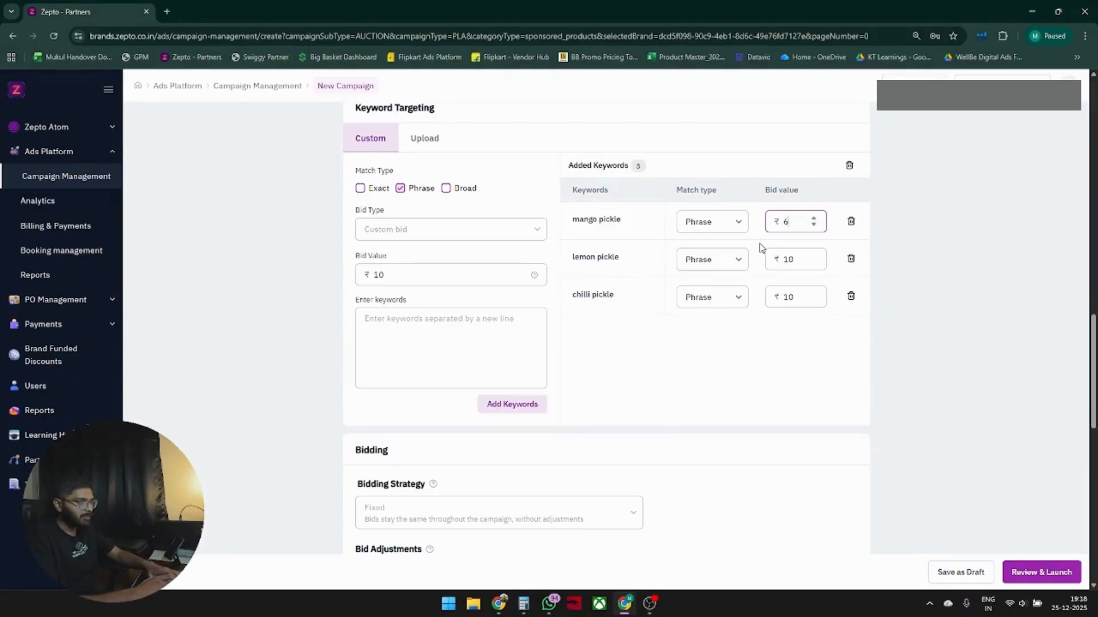
key(BackSpace)
text(7)
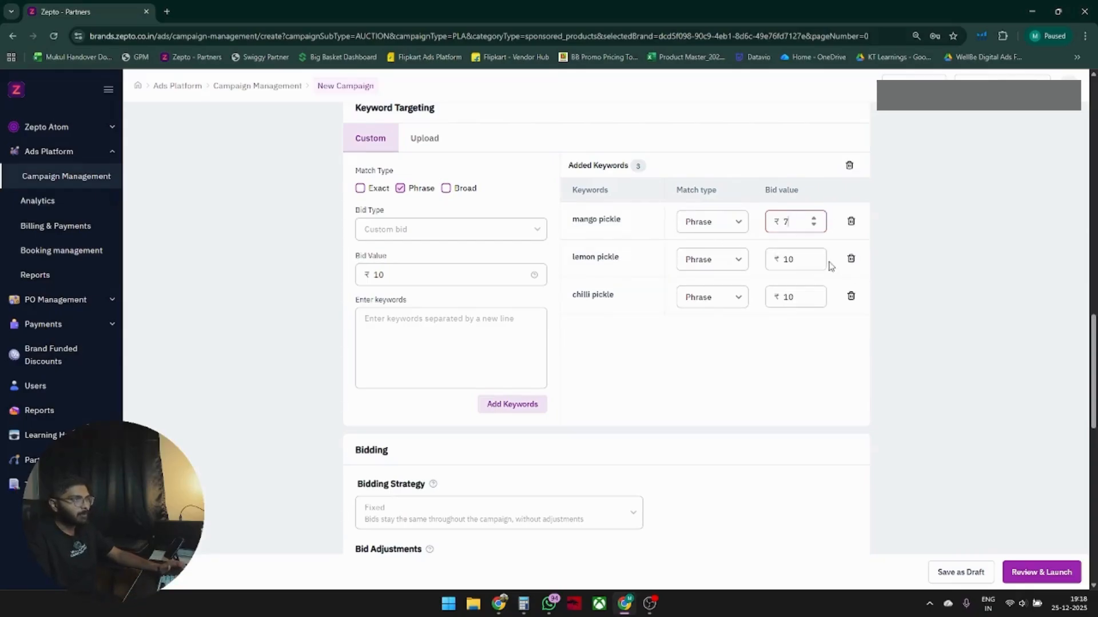
drag(797, 259, 808, 368)
click(809, 378)
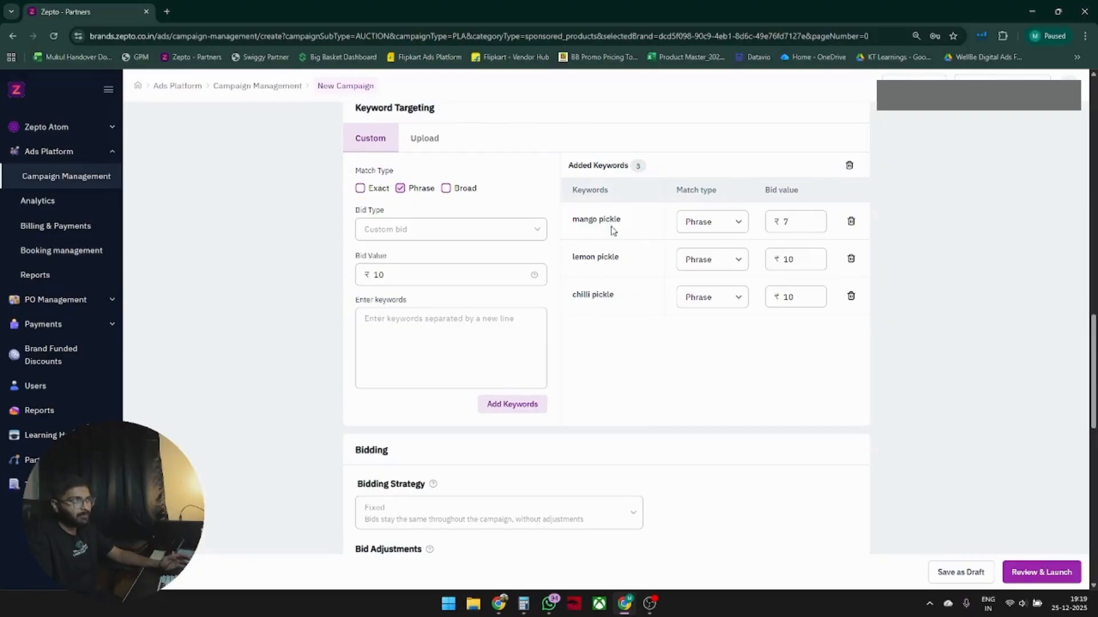
Set the mango pickle keyword's bid value back to ₹10.
drag(793, 224, 747, 234)
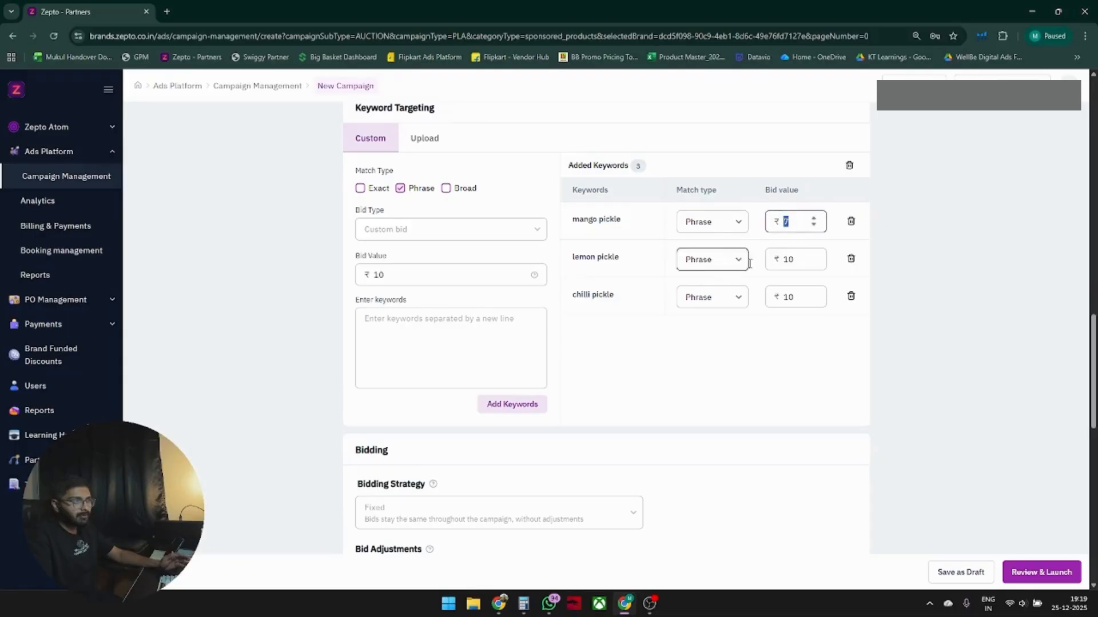
click(772, 335)
scroll(605, 290, down, 1)
scroll(605, 290, down, 2)
scroll(801, 274, up, 3)
drag(795, 279, 752, 284)
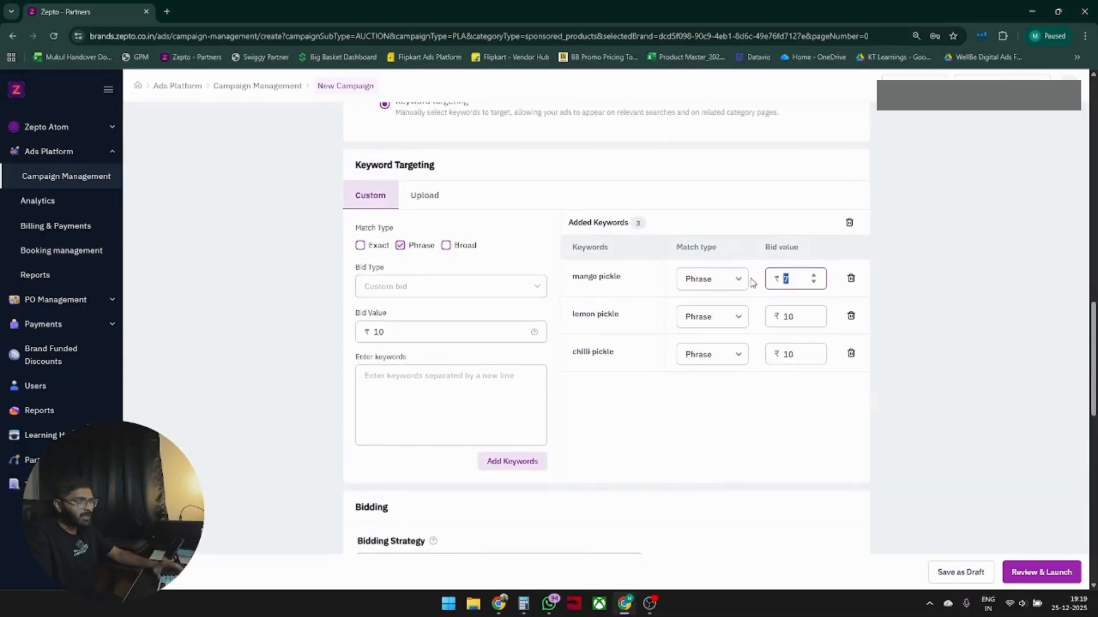
text(10)
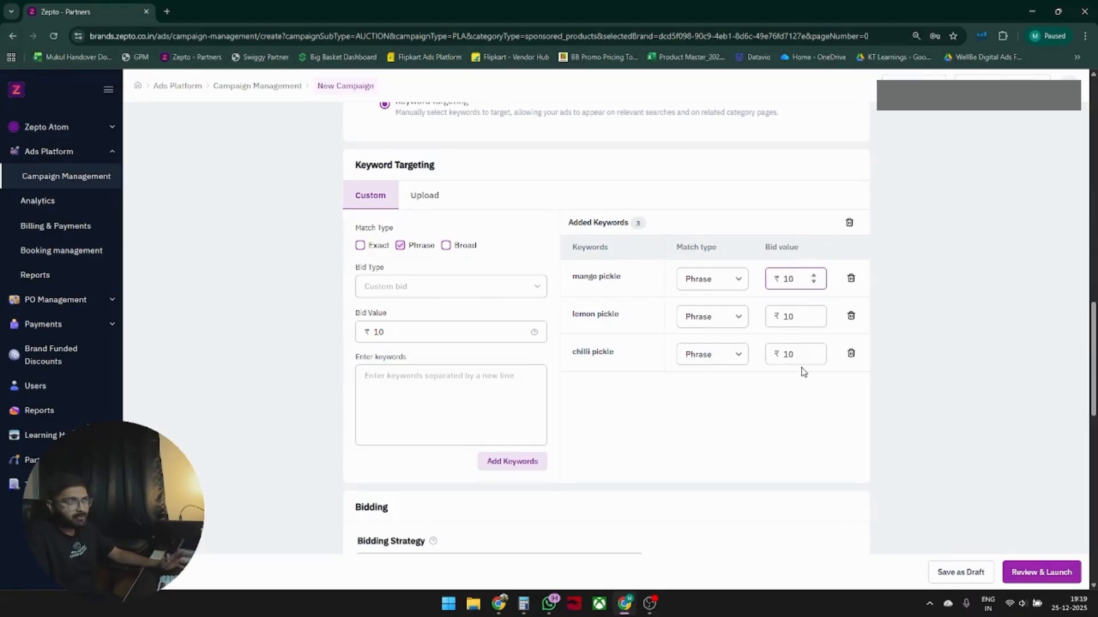
click(762, 396)
Scroll through the campaign form to review the keyword targeting, bidding and earlier settings sections.
scroll(766, 372, down, 3)
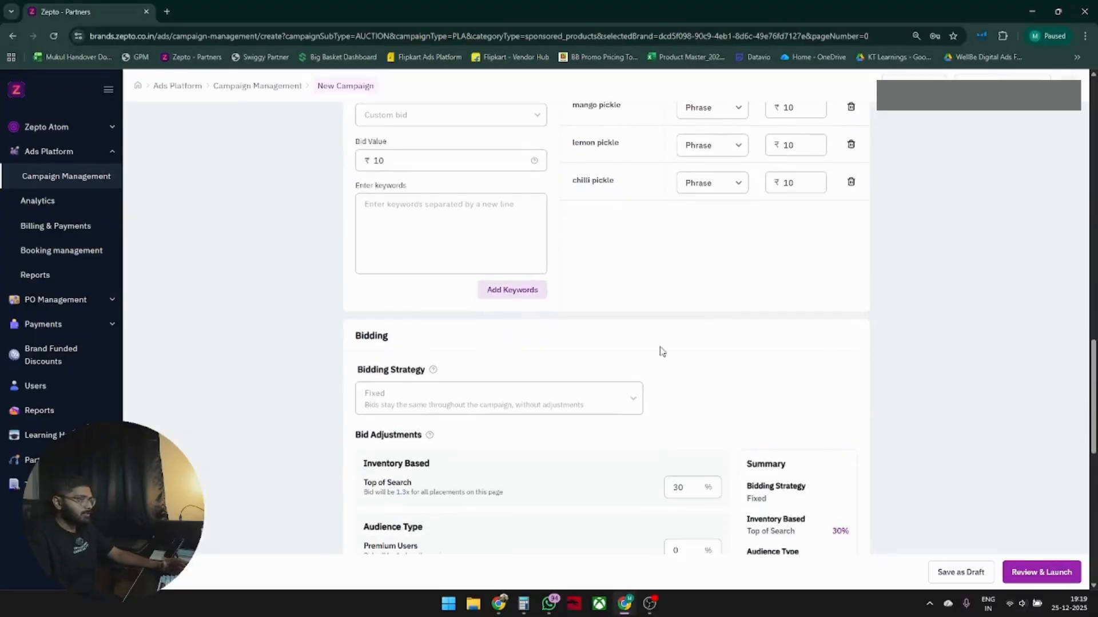
scroll(662, 351, down, 2)
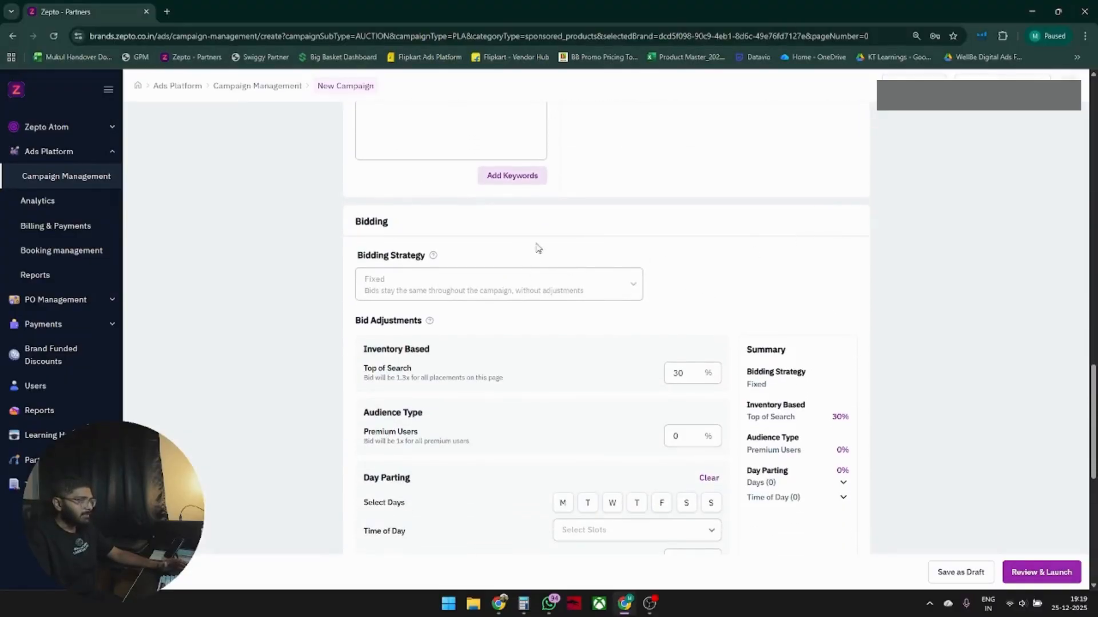
scroll(630, 227, up, 6)
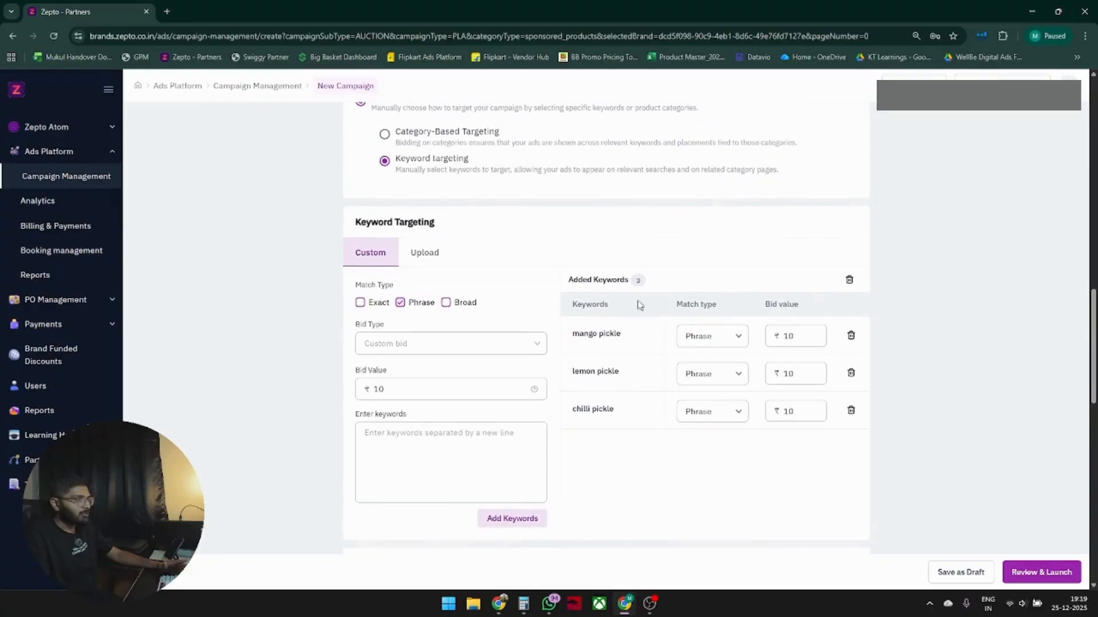
scroll(570, 286, down, 3)
click(477, 284)
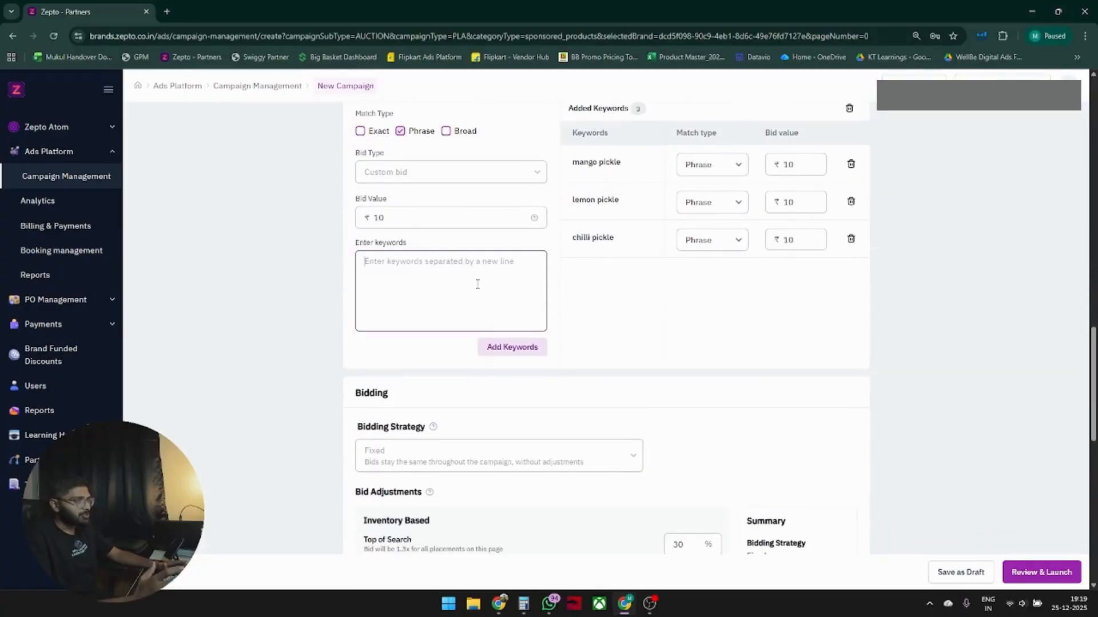
scroll(629, 289, up, 3)
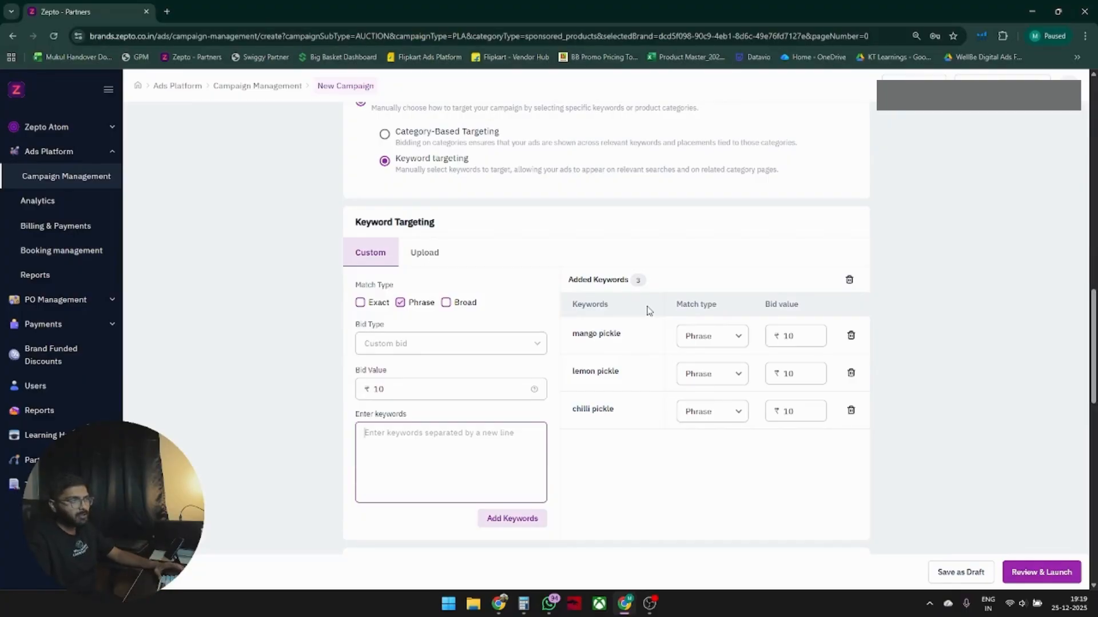
scroll(678, 302, down, 6)
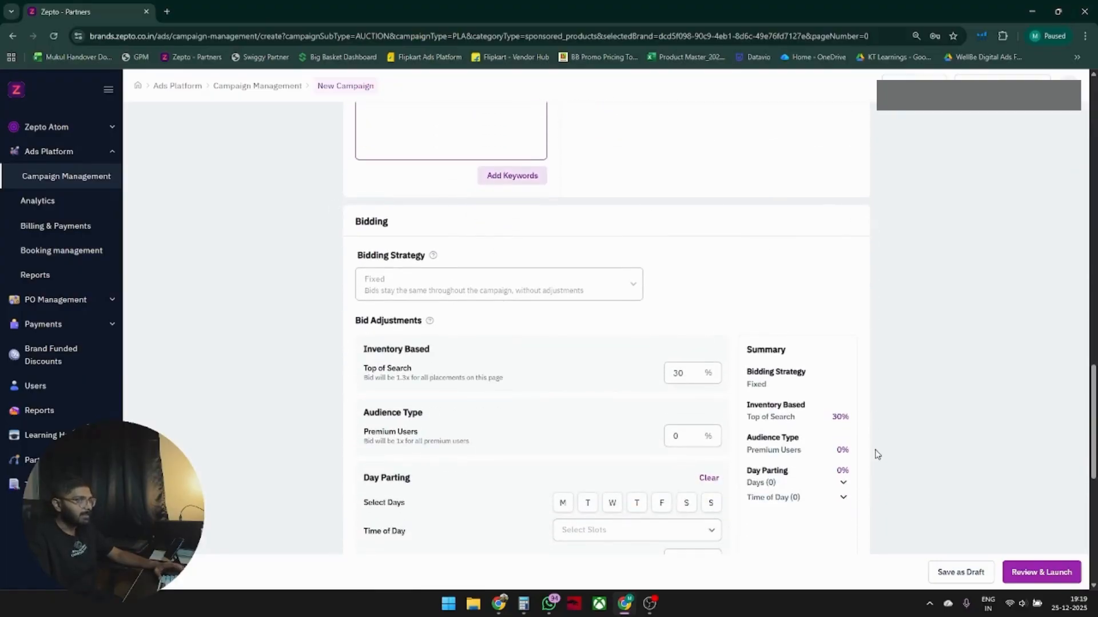
scroll(890, 282, down, 2)
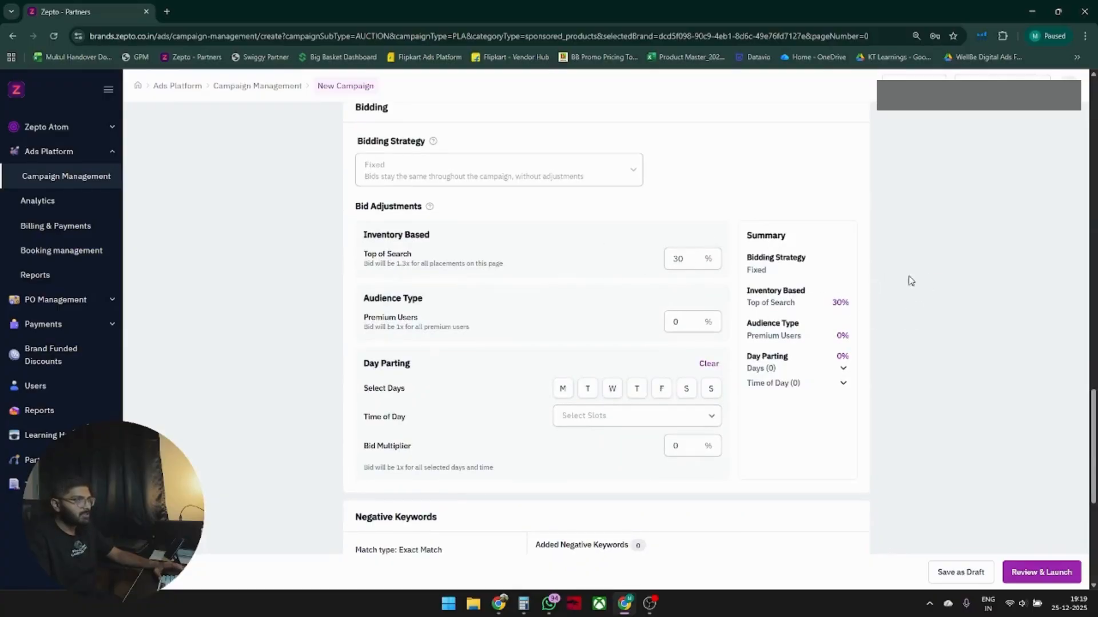
scroll(913, 243, up, 1)
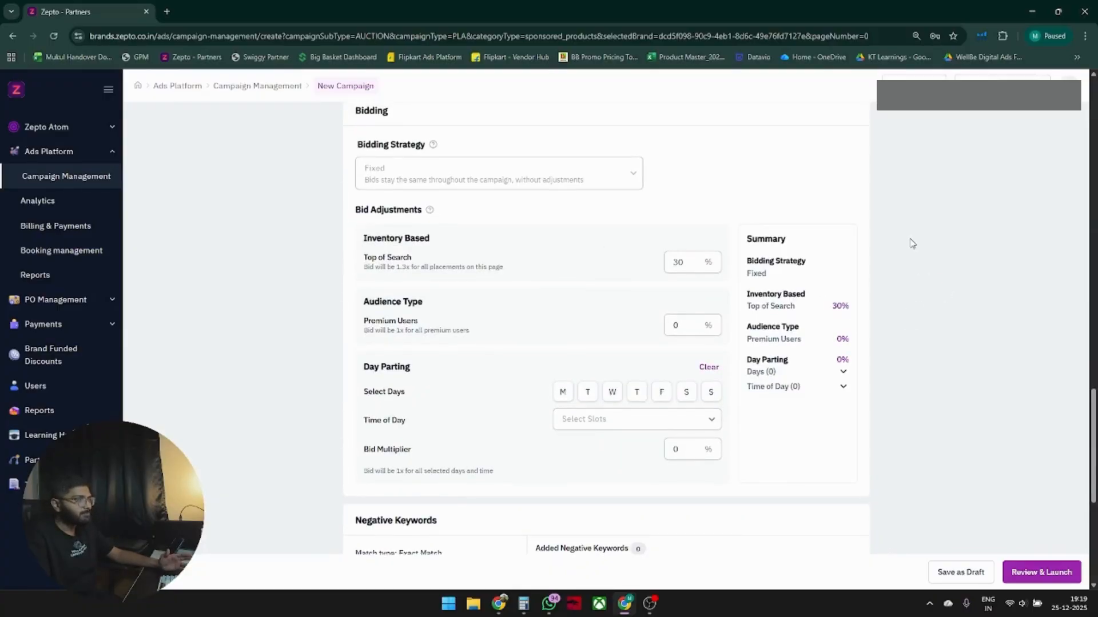
scroll(912, 244, up, 10)
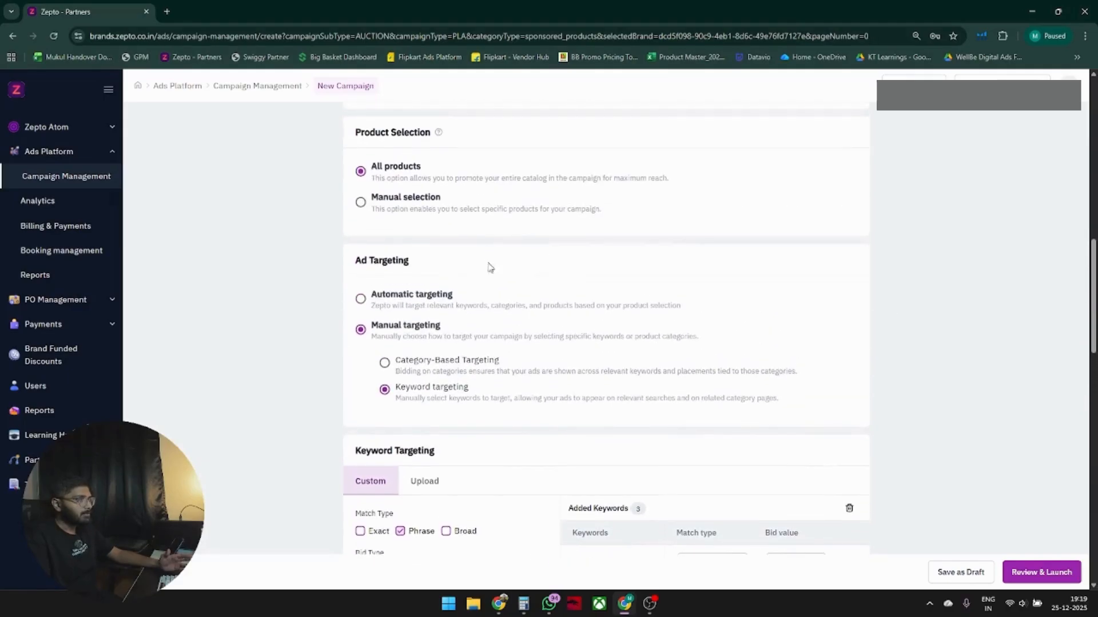
scroll(499, 287, up, 2)
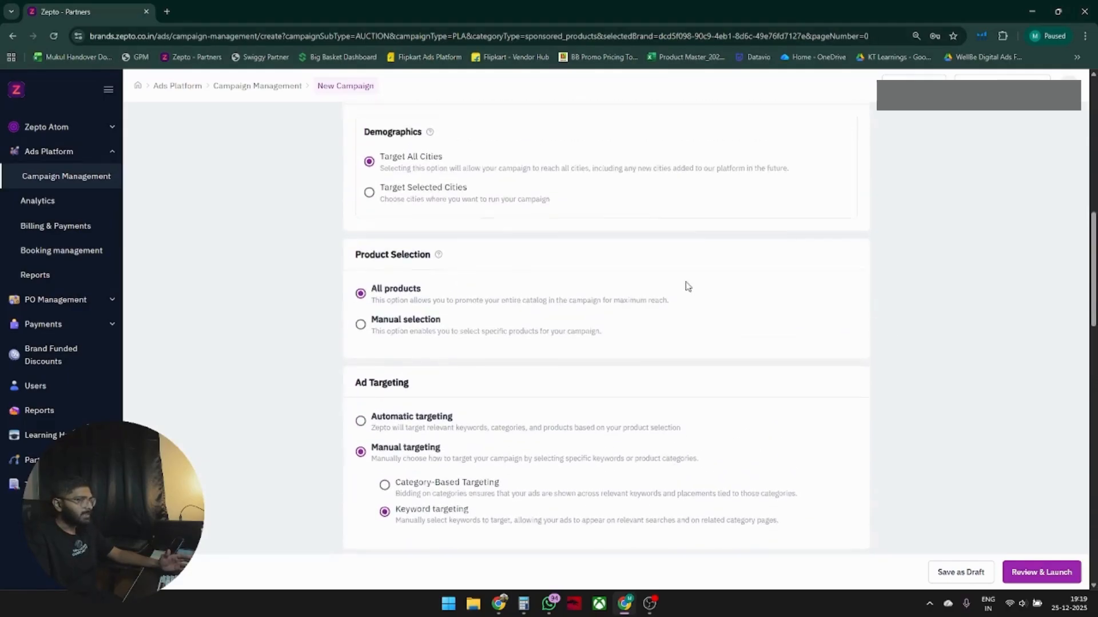
scroll(687, 286, up, 6)
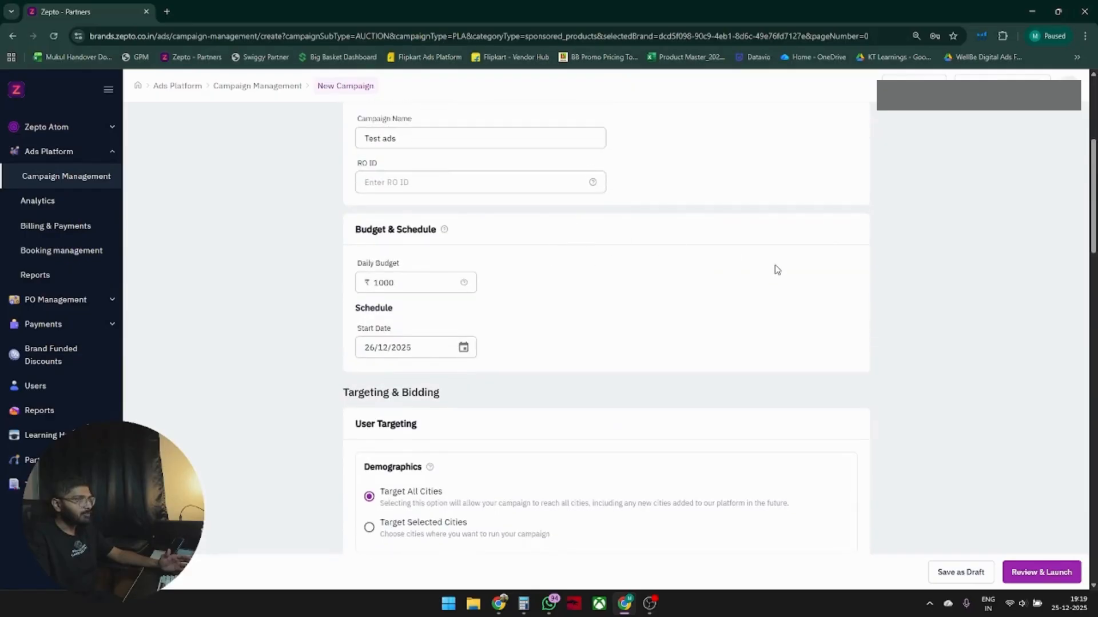
scroll(771, 260, up, 5)
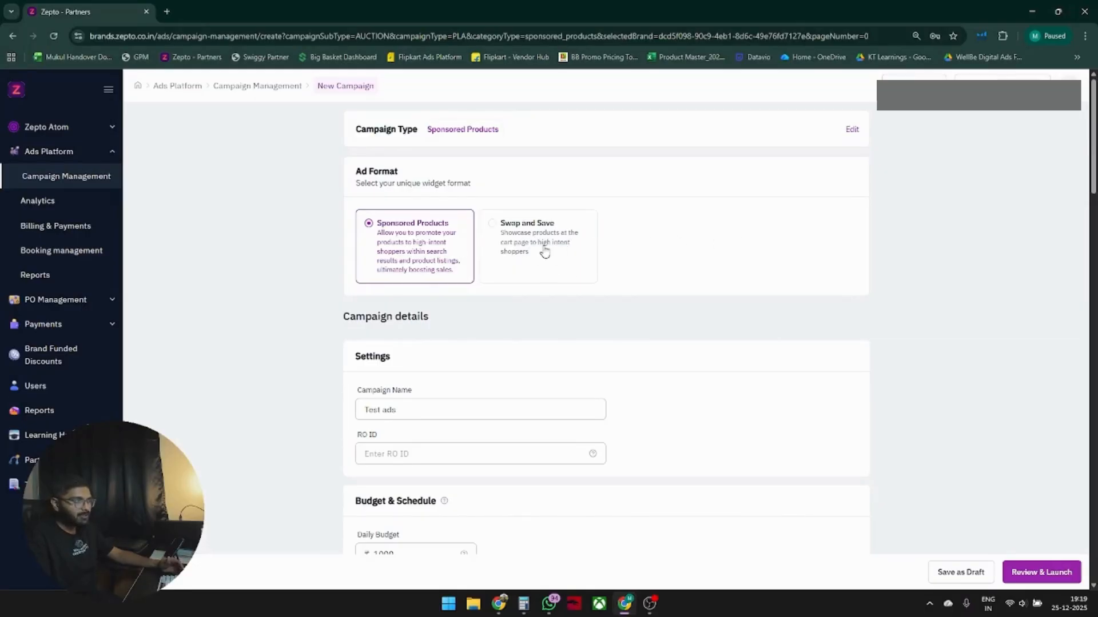
Switch the ad format to Swap and Save, confirming the form reset.
click(544, 252)
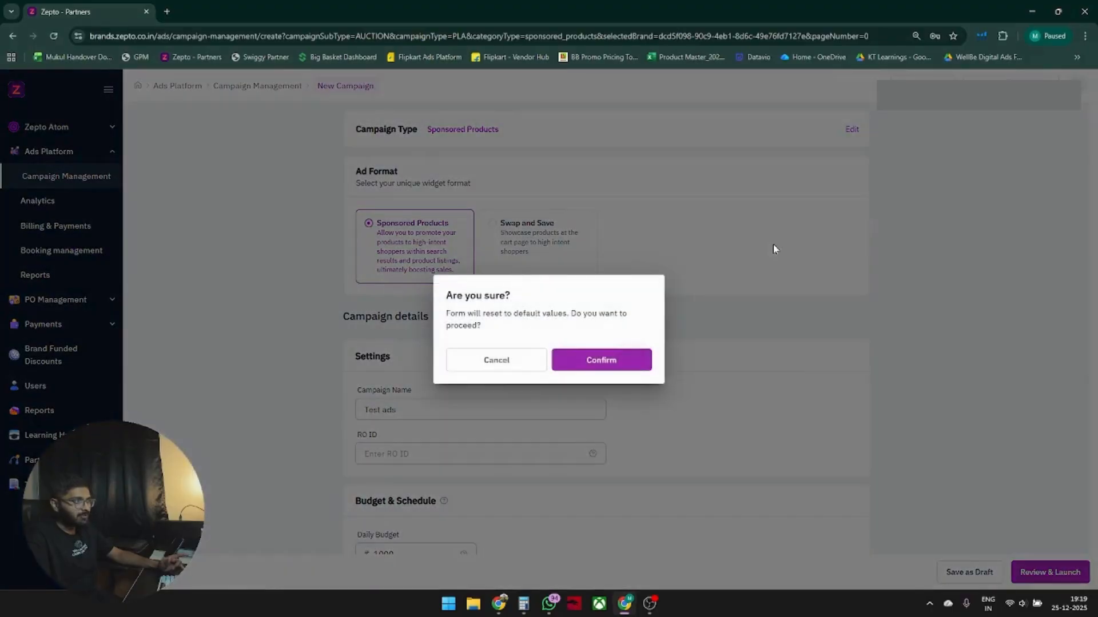
click(647, 358)
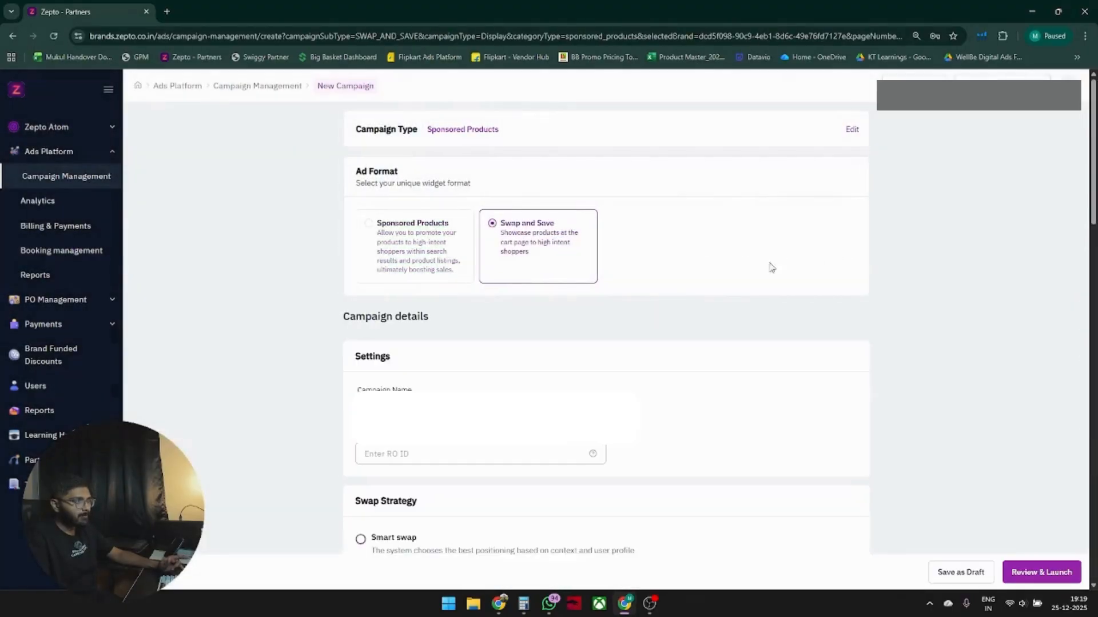
scroll(649, 246, down, 1)
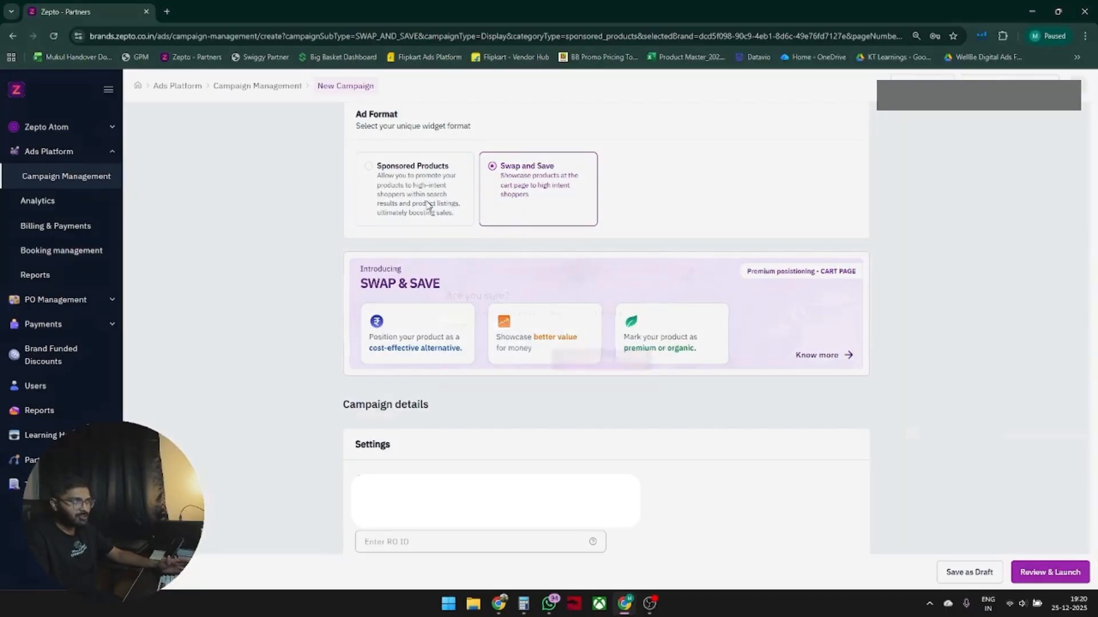
click(435, 203)
click(496, 360)
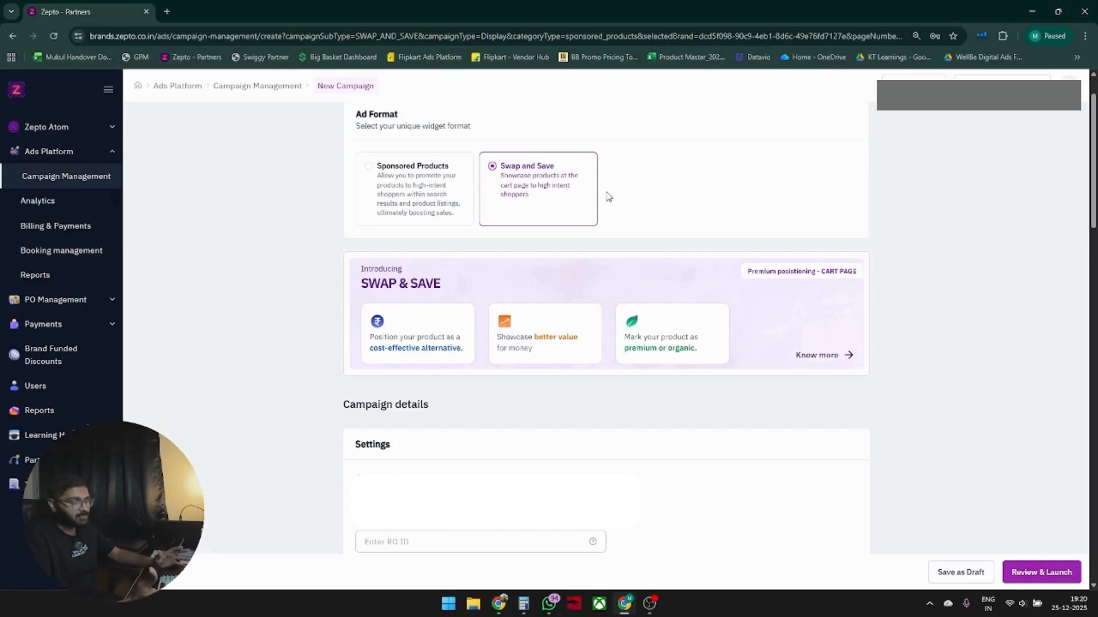
Review the Swap and Save campaign settings and the Swap Strategy section.
scroll(605, 193, down, 3)
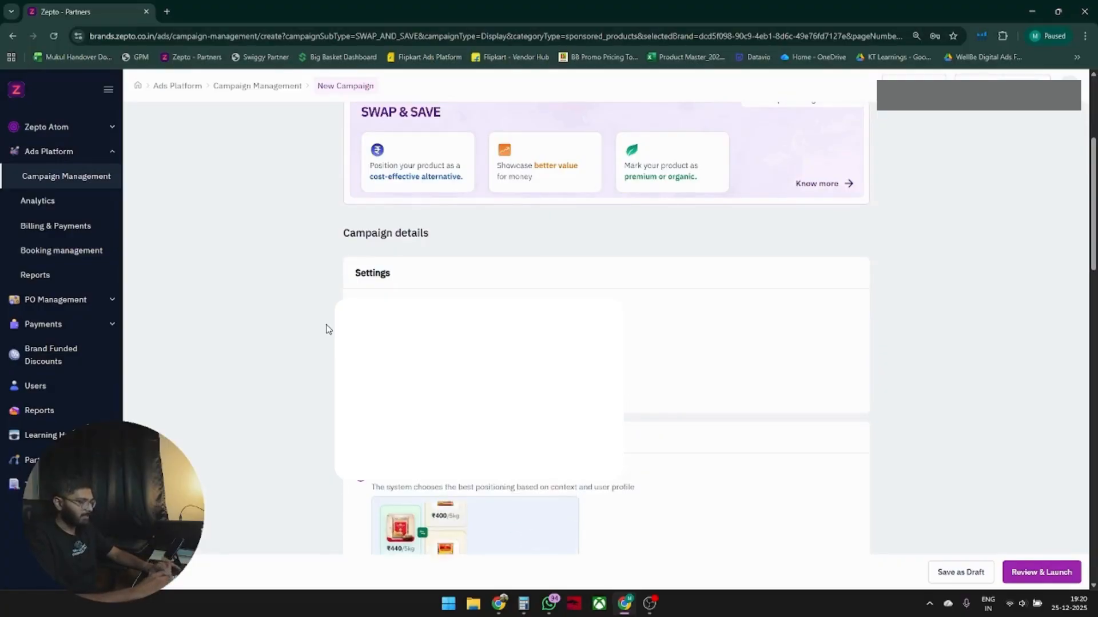
scroll(395, 248, down, 2)
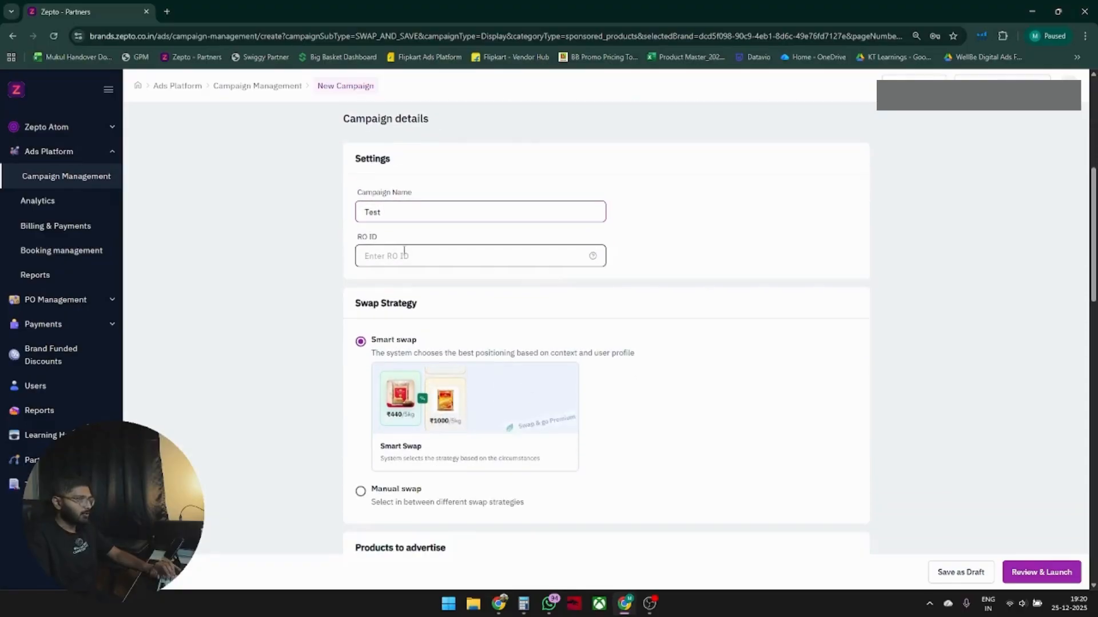
click(403, 253)
drag(357, 309, 444, 307)
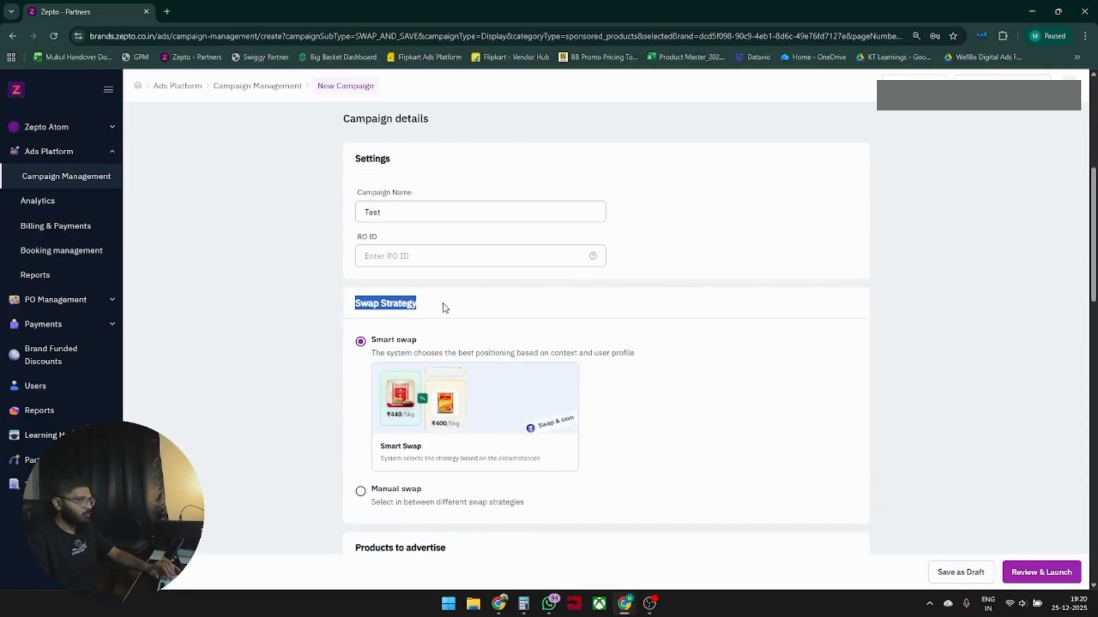
scroll(284, 245, down, 2)
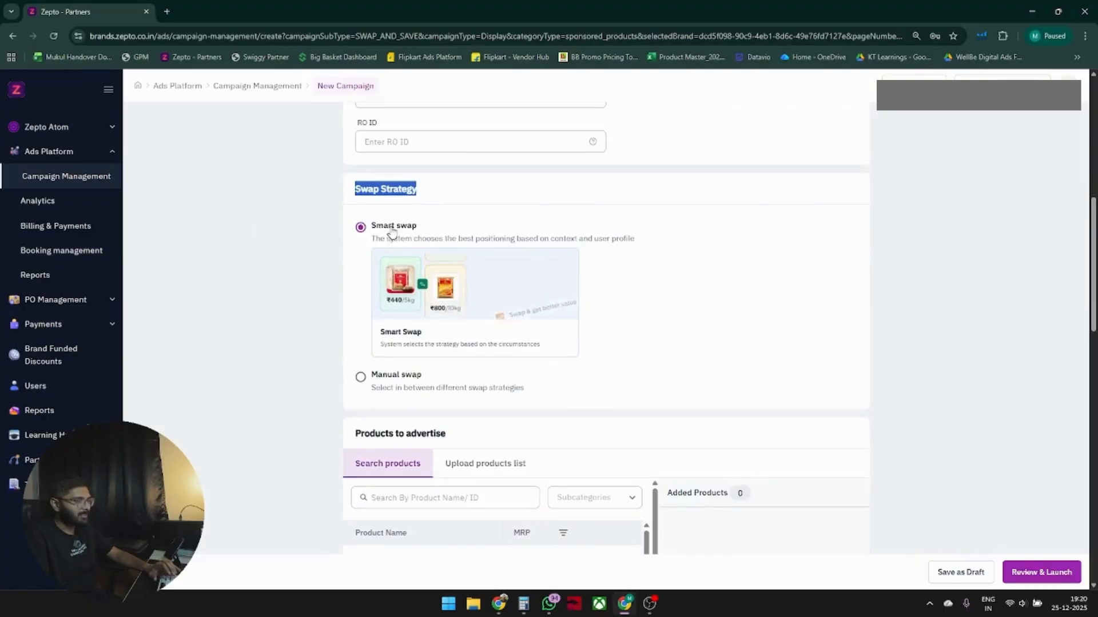
Toggle between Smart swap and Manual swap strategies, leaving Manual swap with Swap and get better value selected.
click(378, 377)
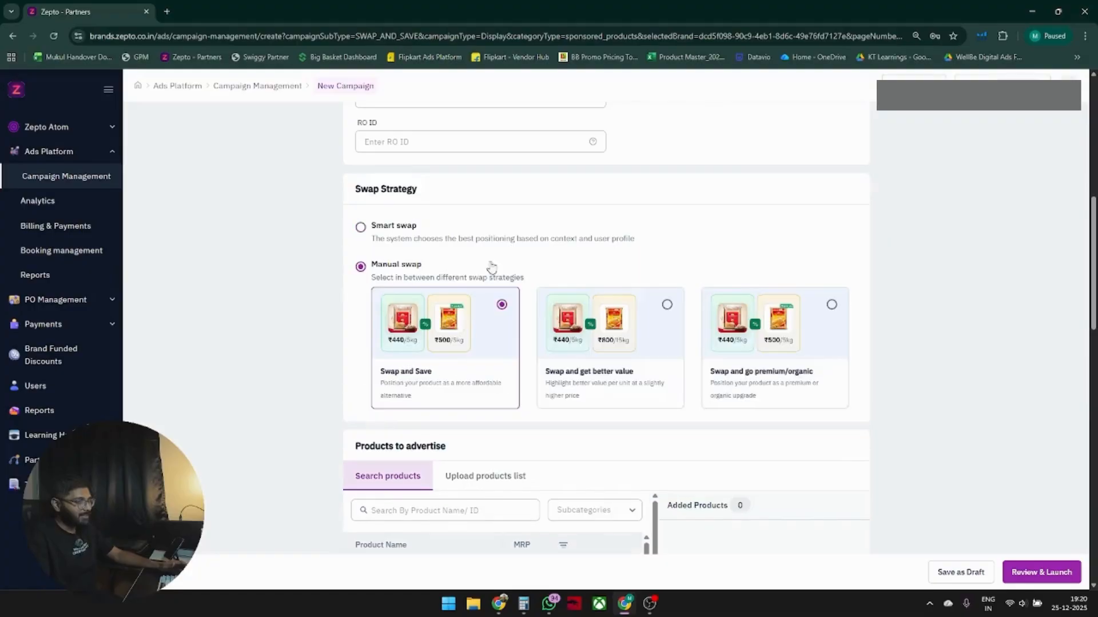
click(387, 227)
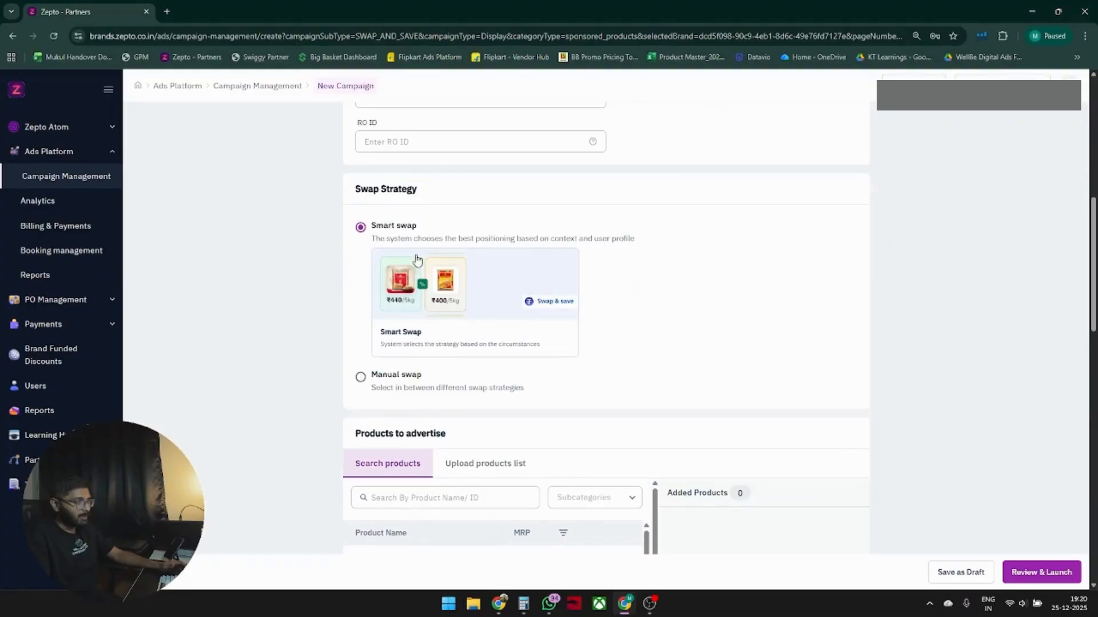
click(414, 379)
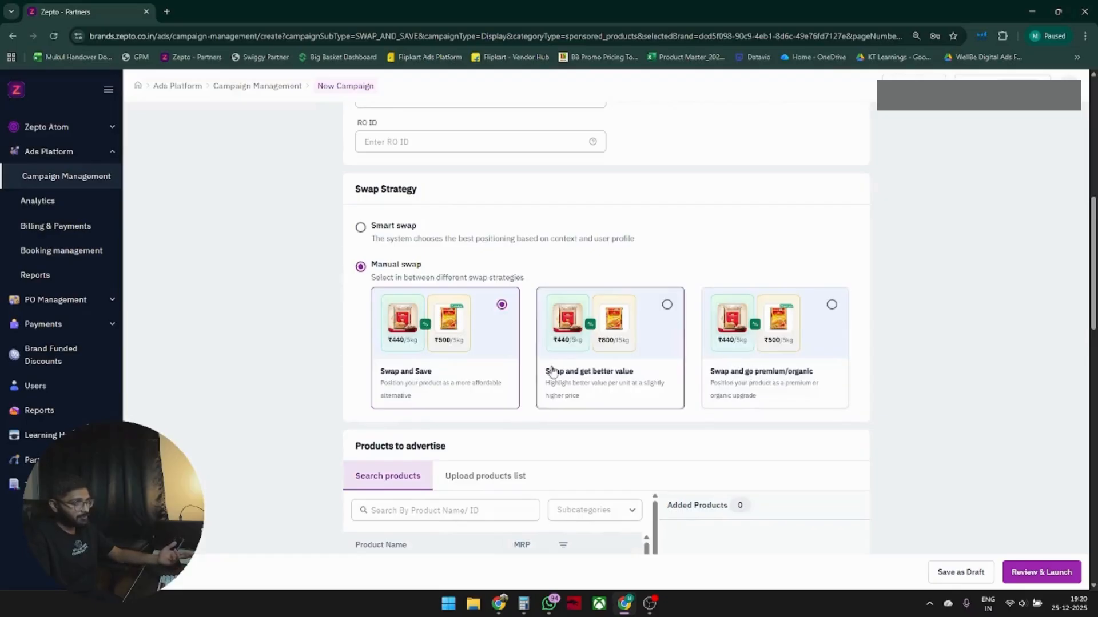
click(388, 228)
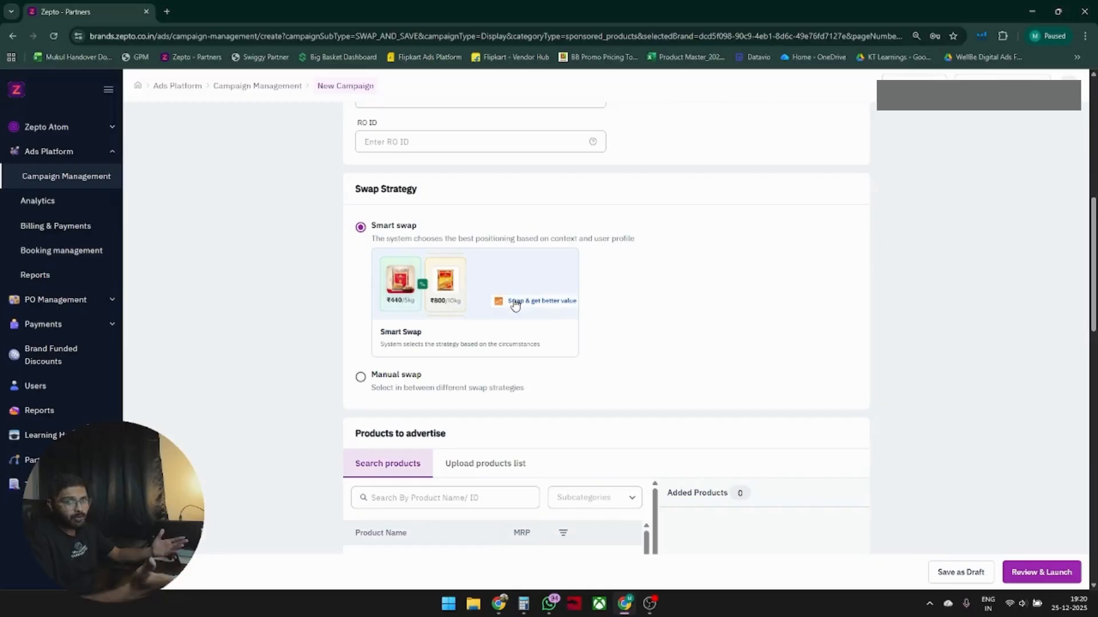
click(409, 376)
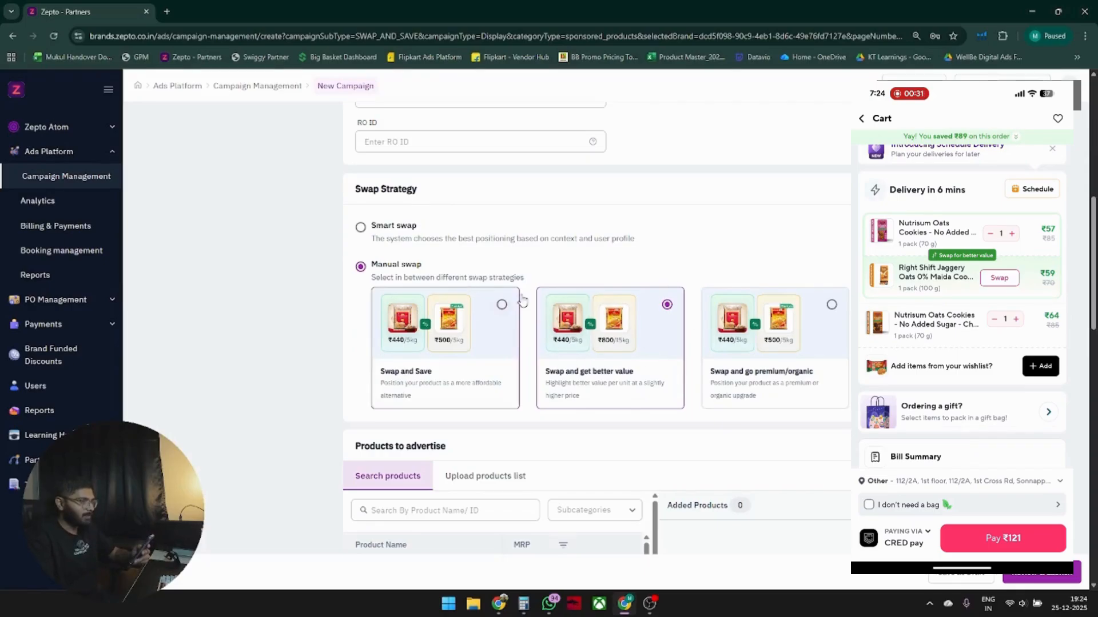
drag(544, 376, 635, 375)
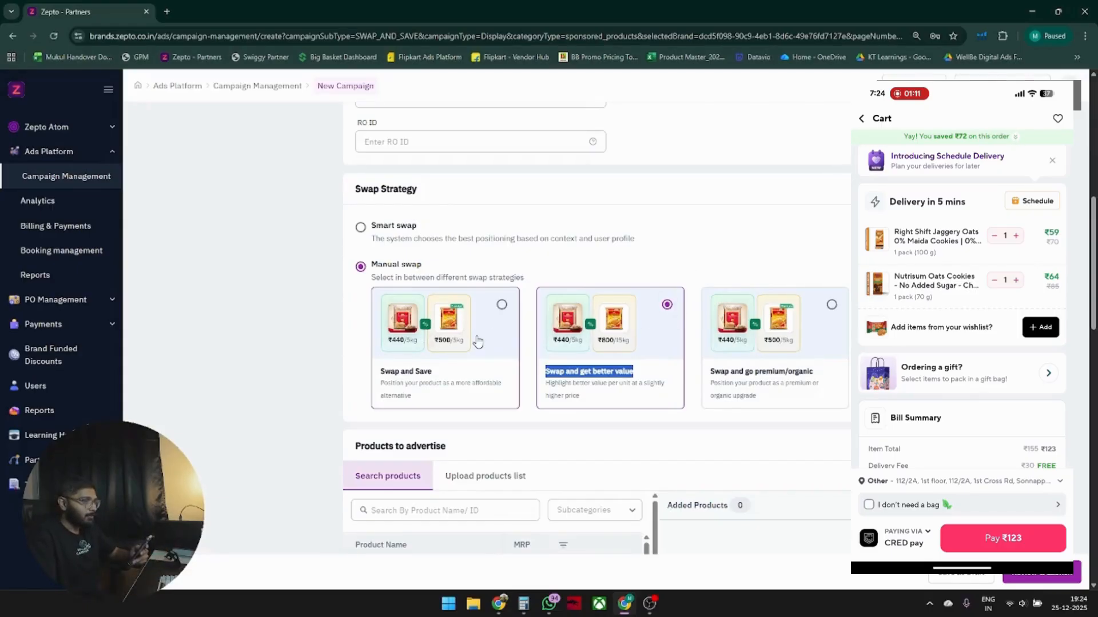
Try each manual swap strategy in turn, ending with Swap and get better value selected.
click(458, 351)
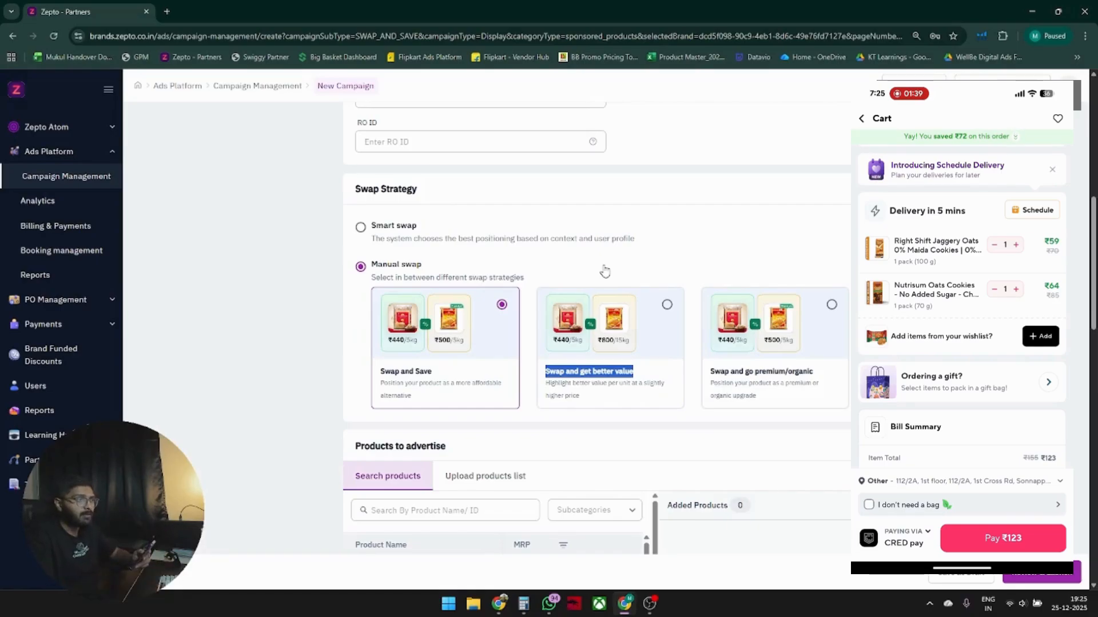
click(791, 342)
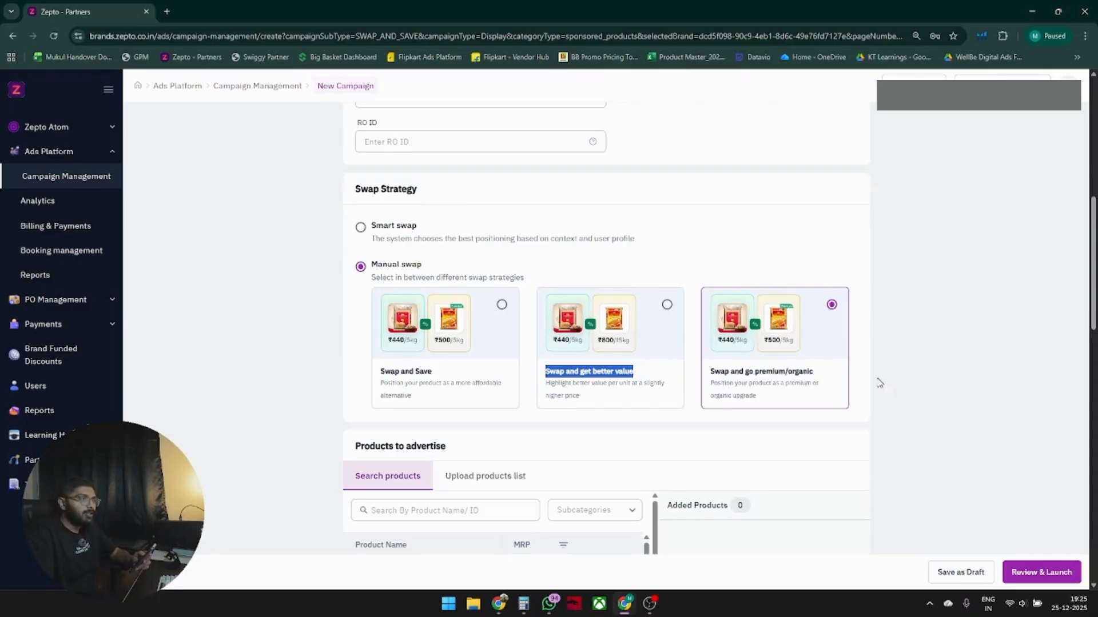
click(619, 333)
click(480, 335)
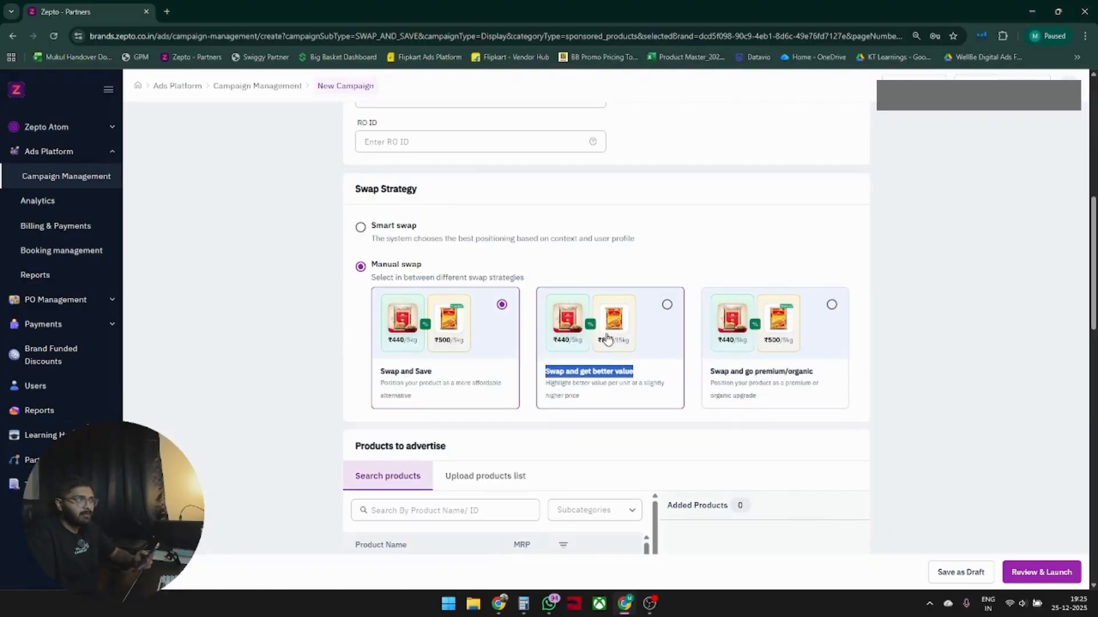
click(664, 321)
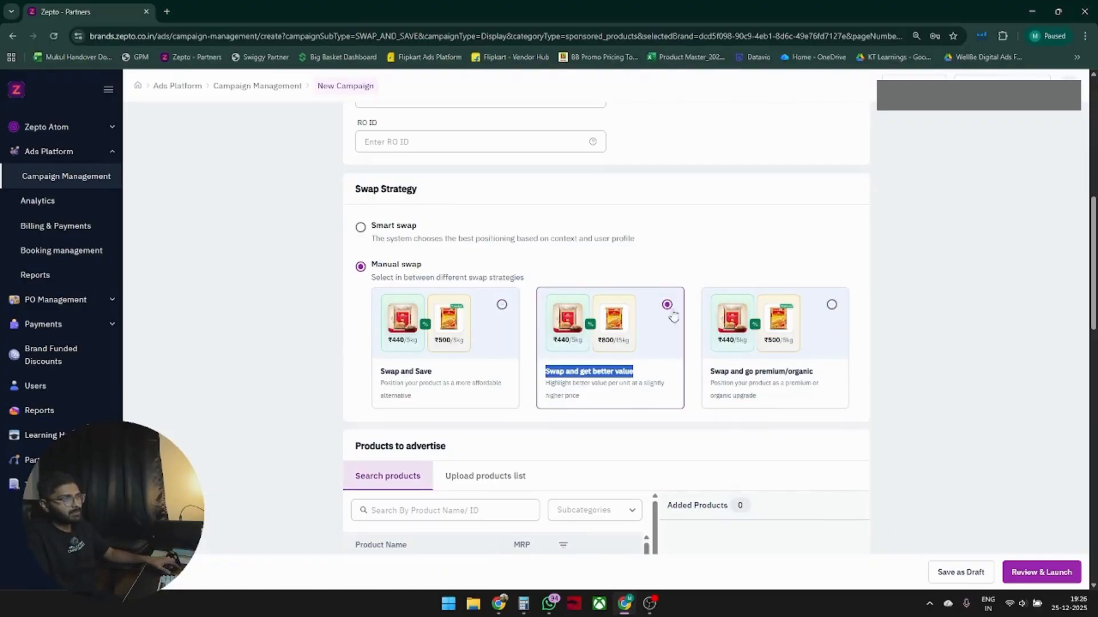
click(748, 270)
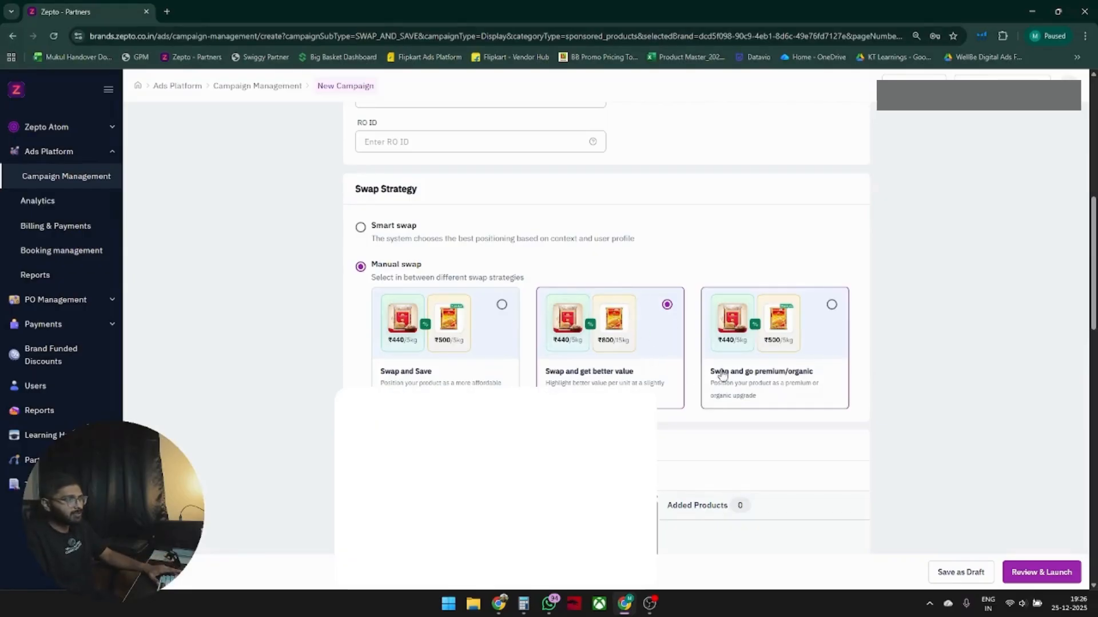
Set the Swap and Save campaign's base bid value to ₹3000.
scroll(633, 320, down, 1)
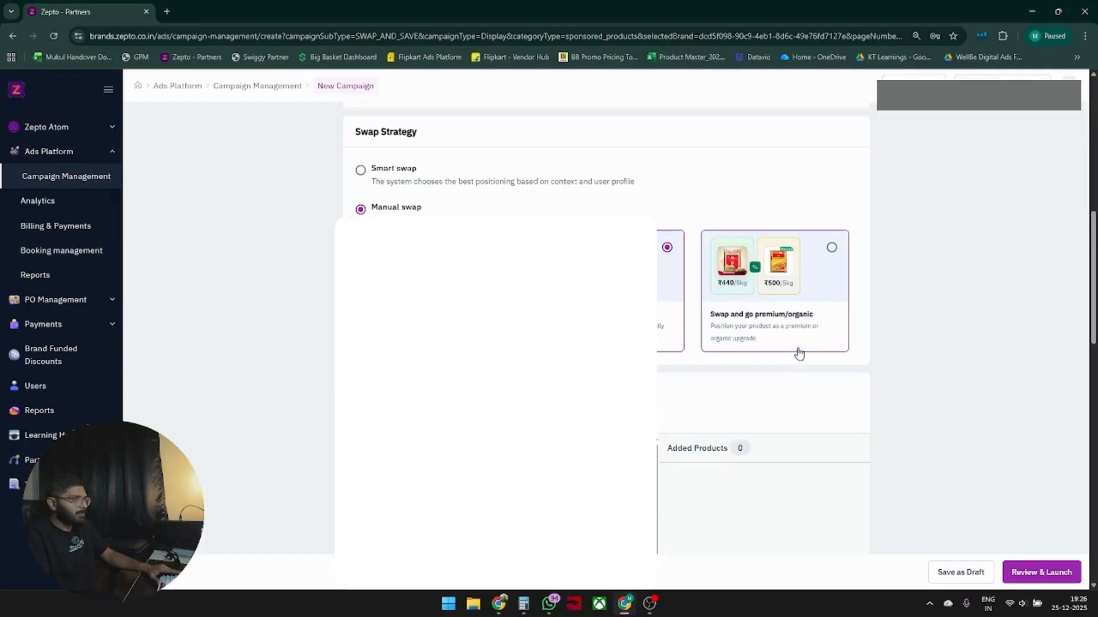
scroll(699, 240, down, 3)
scroll(699, 240, down, 3)
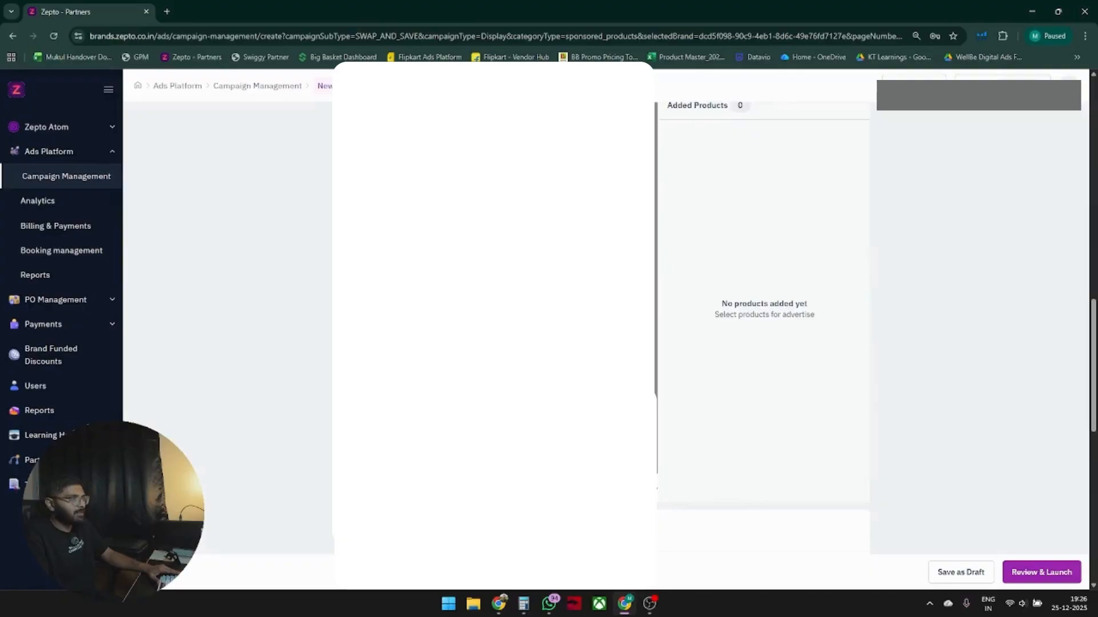
scroll(695, 228, down, 4)
scroll(699, 239, down, 2)
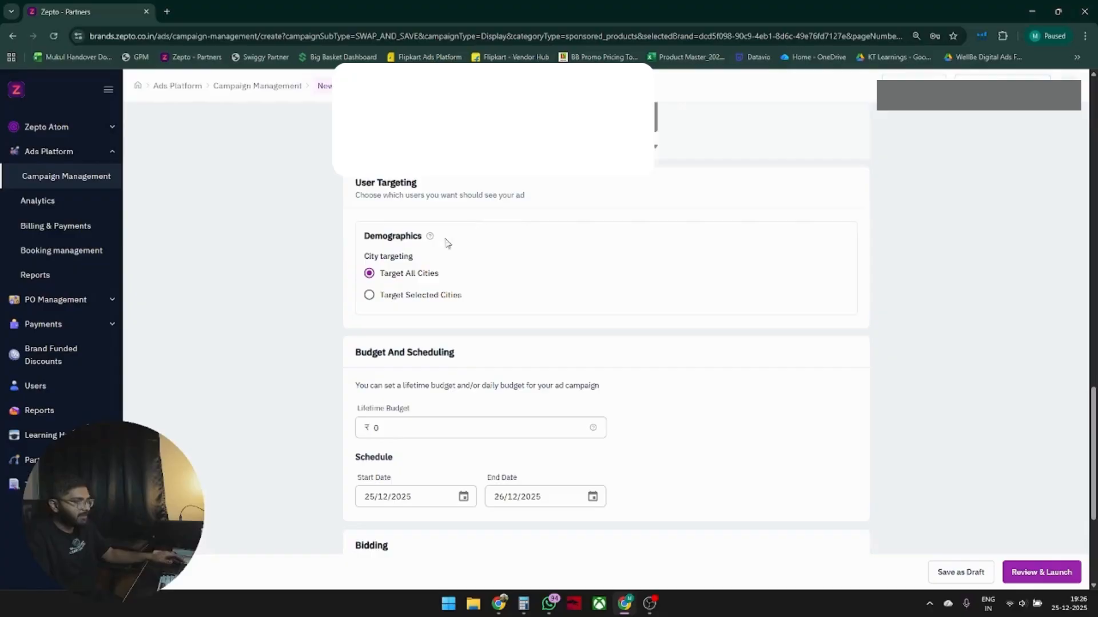
scroll(493, 346, down, 2)
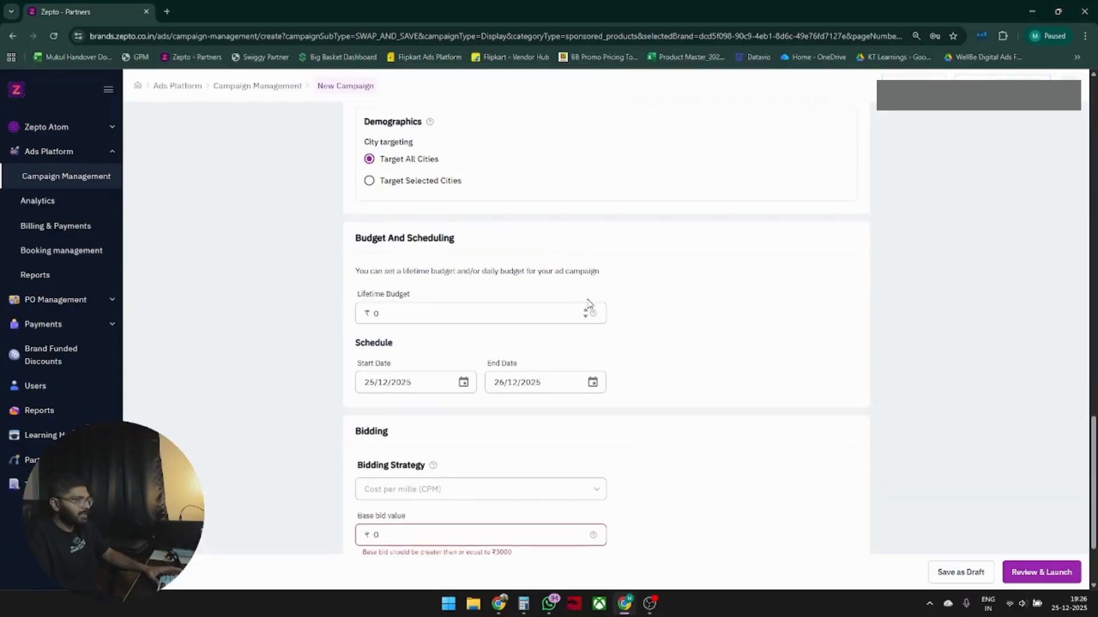
double_click(421, 313)
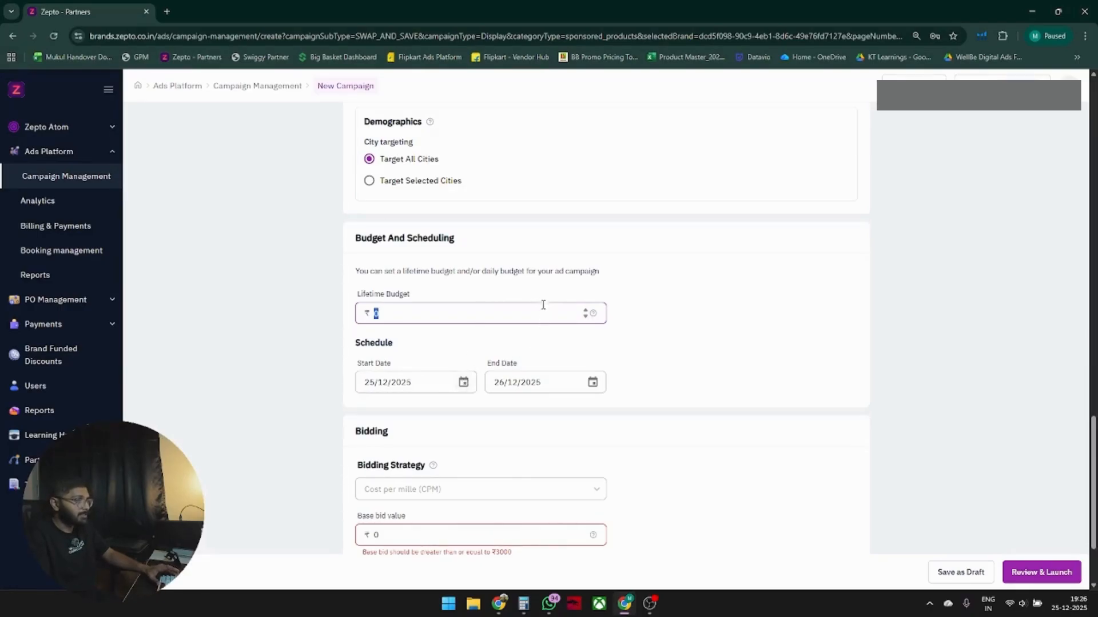
scroll(490, 355, down, 3)
click(447, 373)
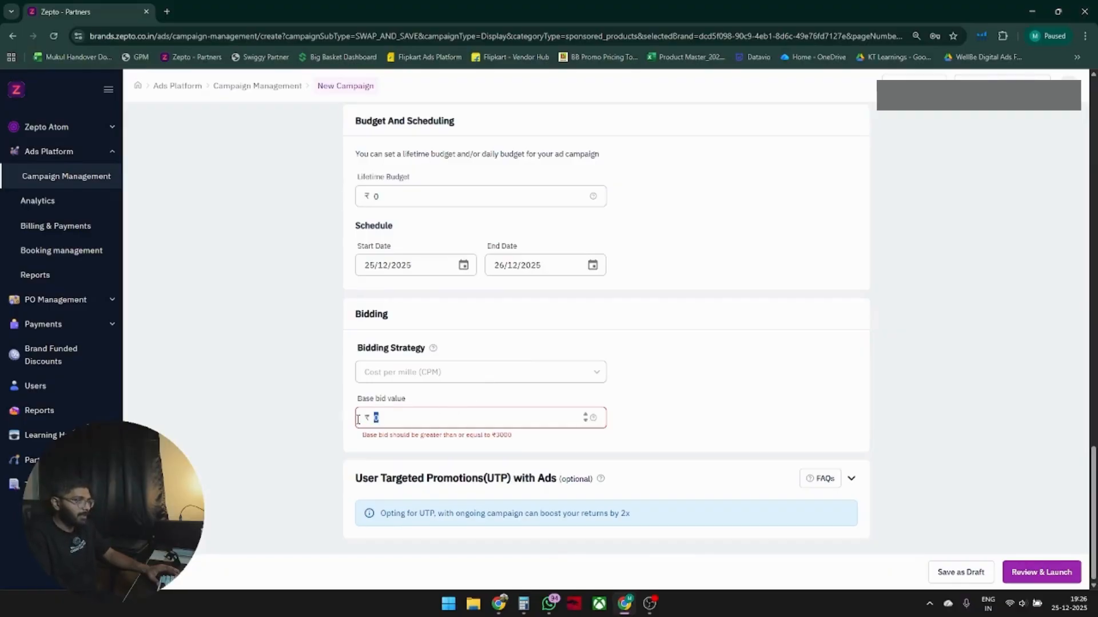
double_click(377, 418)
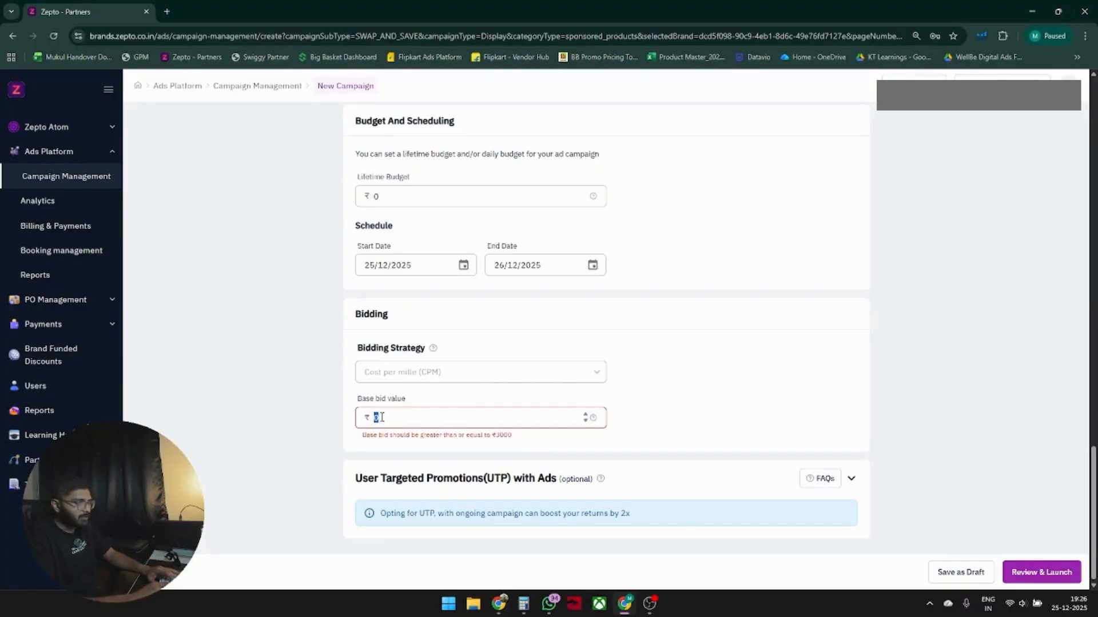
text(3000)
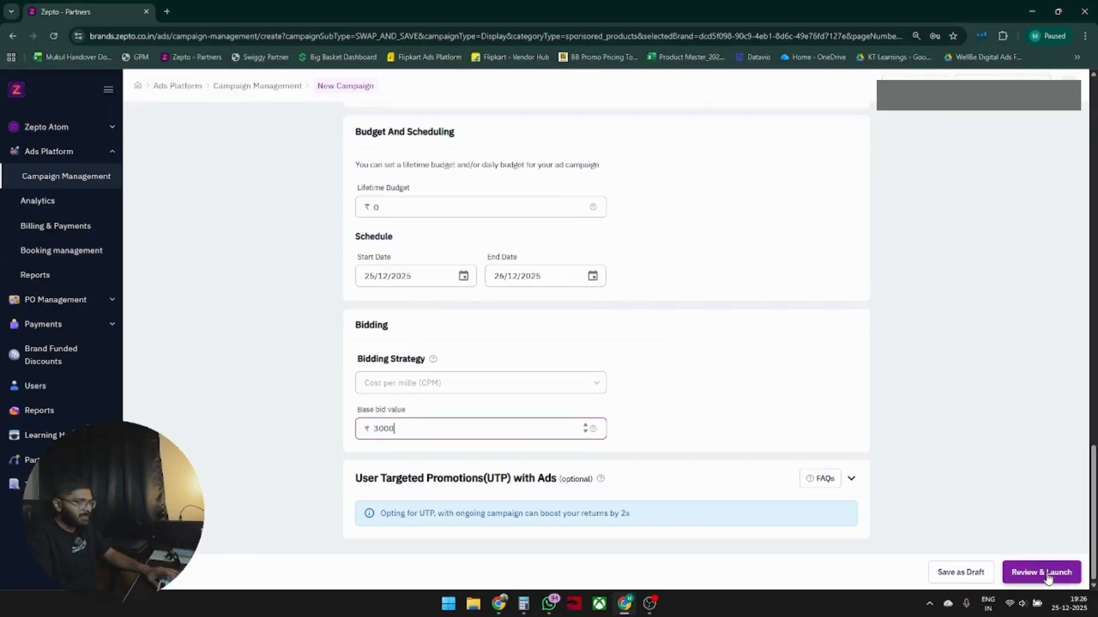
Switch the ad format back to the Sponsored Products auction format and review its targeting and product selection sections.
scroll(688, 372, up, 11)
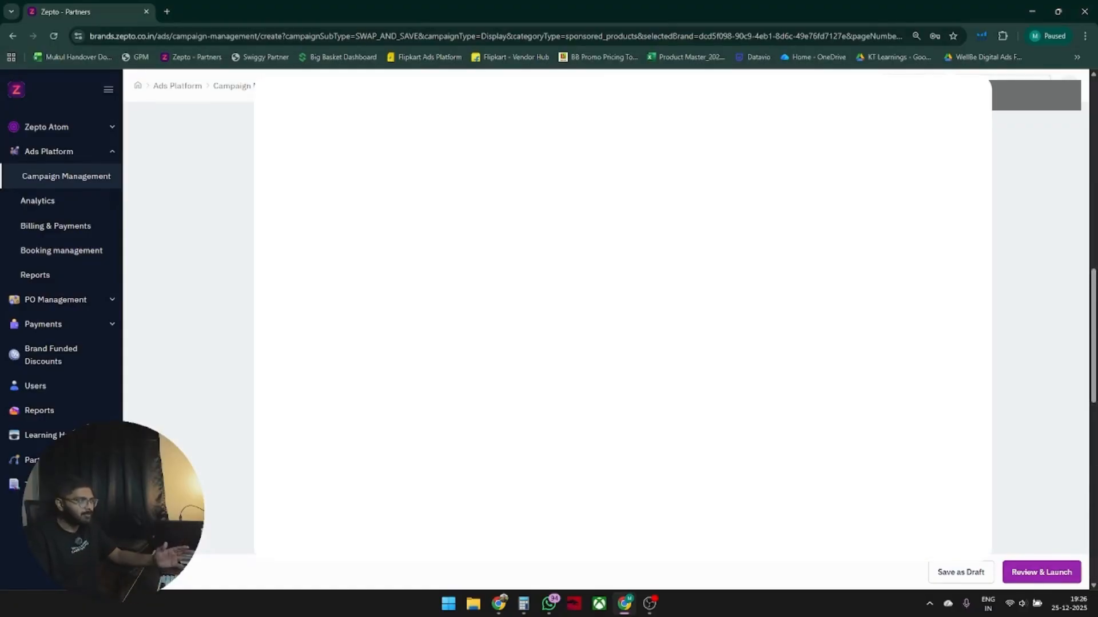
scroll(623, 317, up, 5)
scroll(622, 318, up, 6)
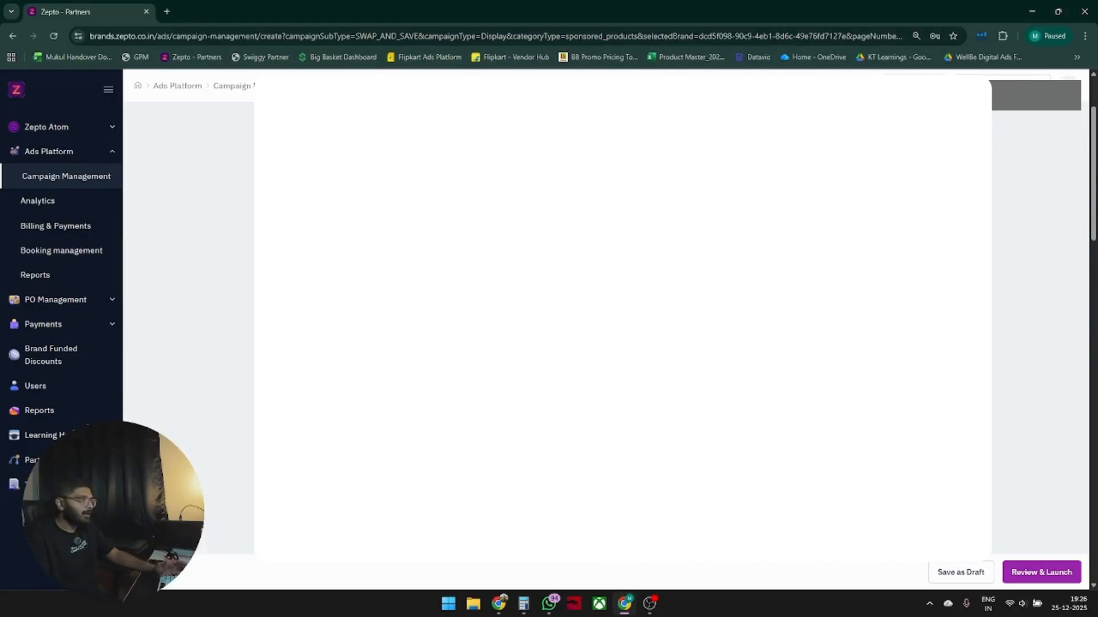
click(623, 318)
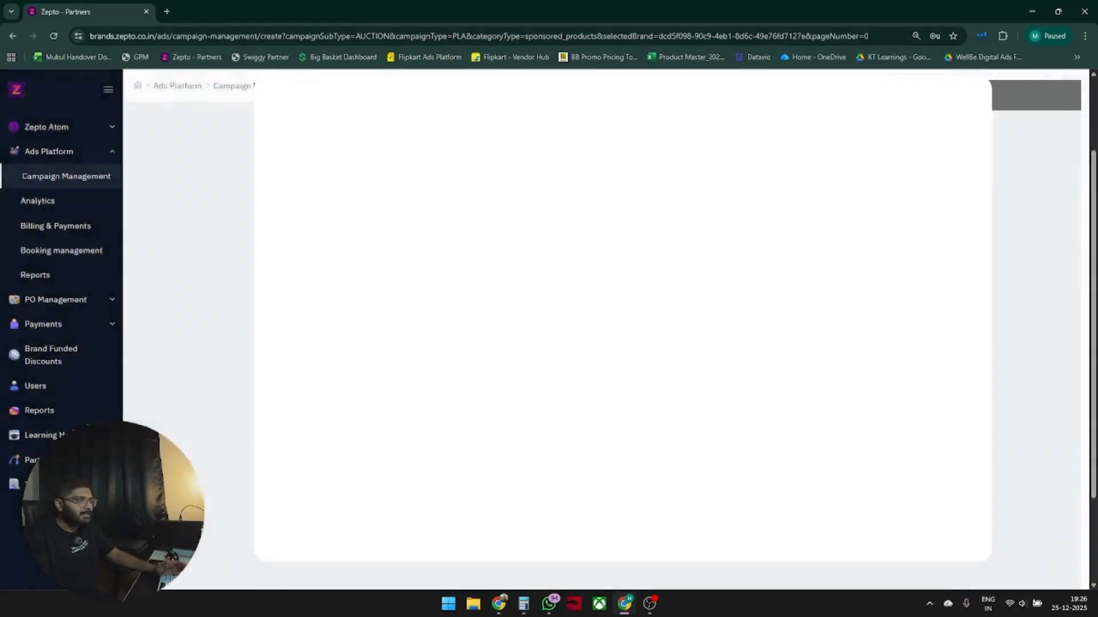
scroll(623, 317, up, 2)
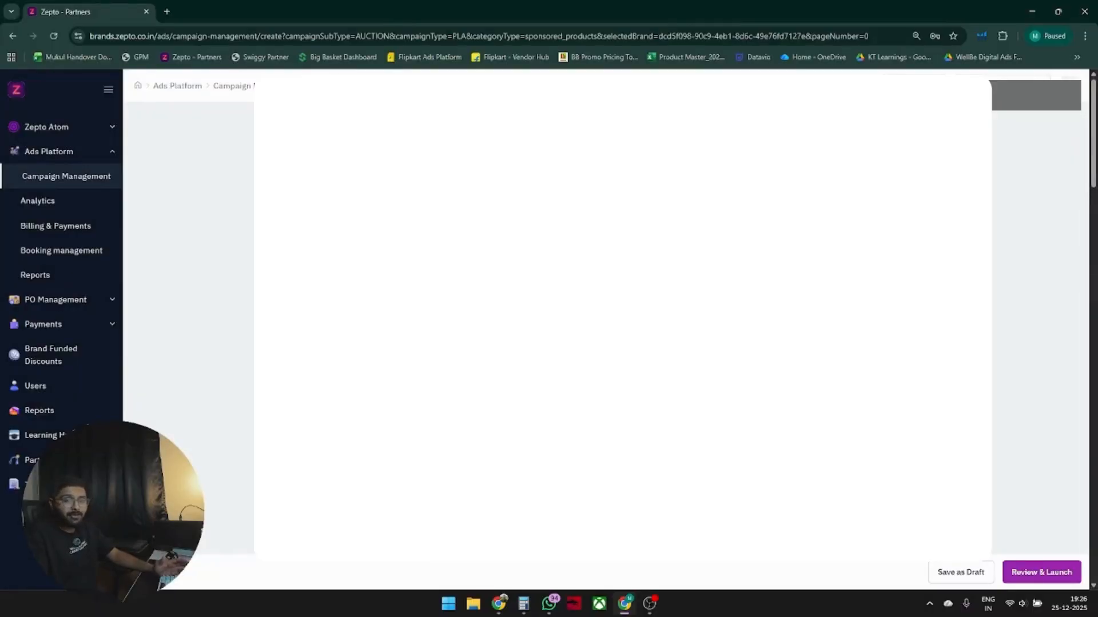
scroll(622, 317, down, 8)
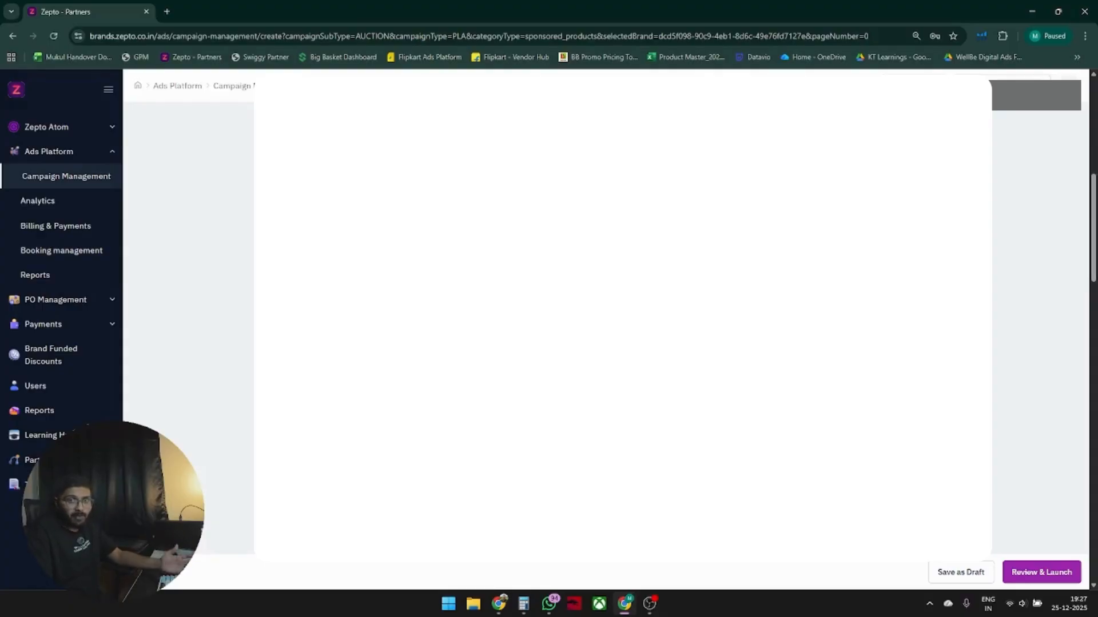
scroll(623, 315, up, 5)
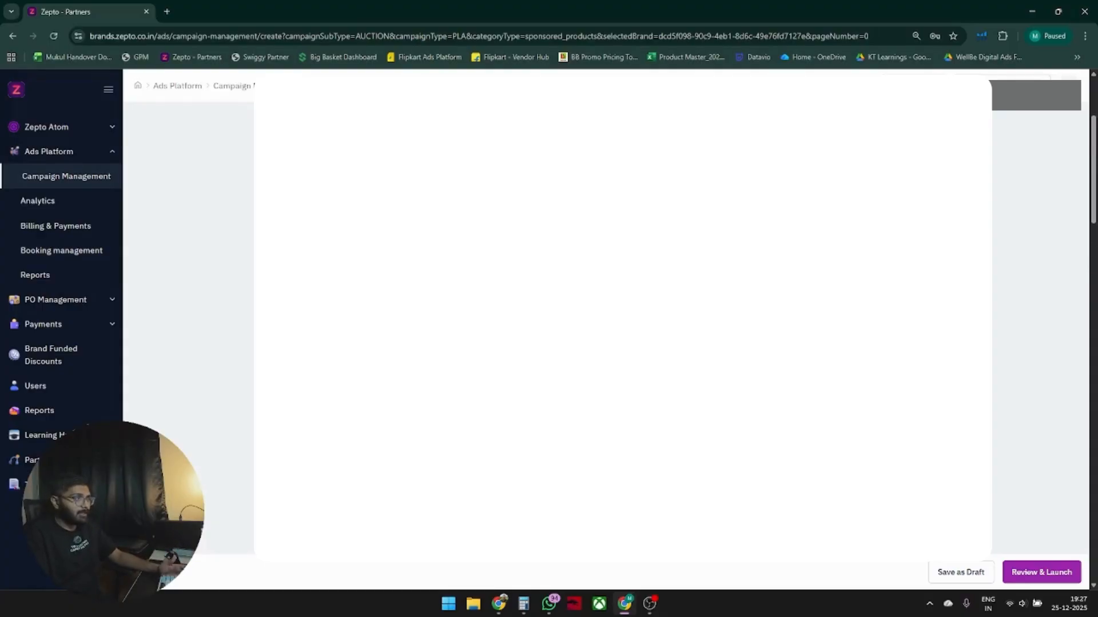
scroll(738, 358, down, 5)
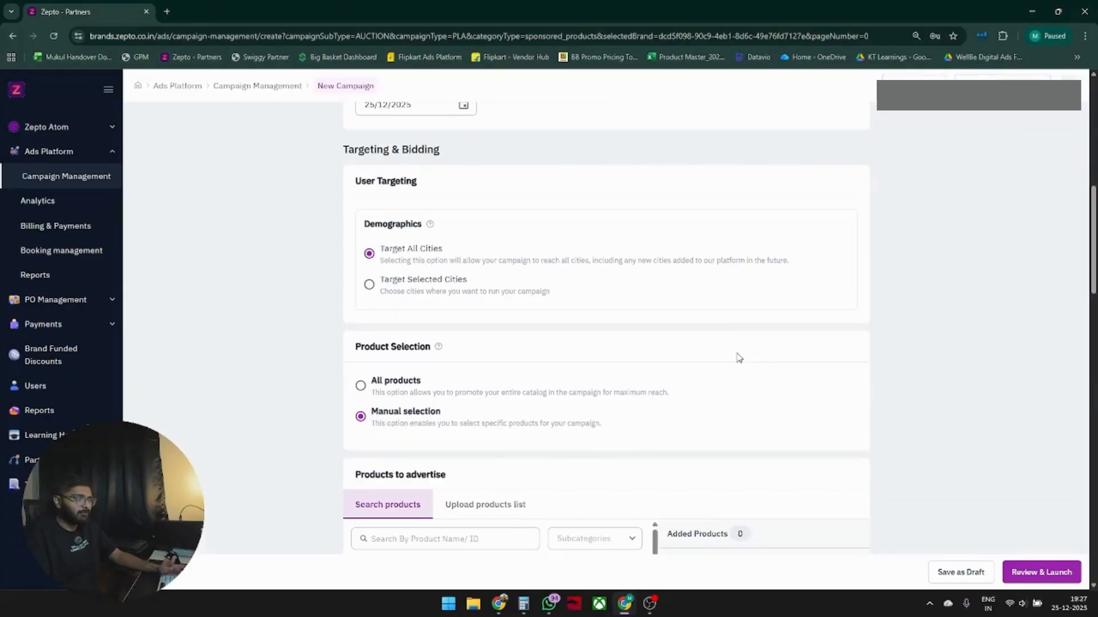